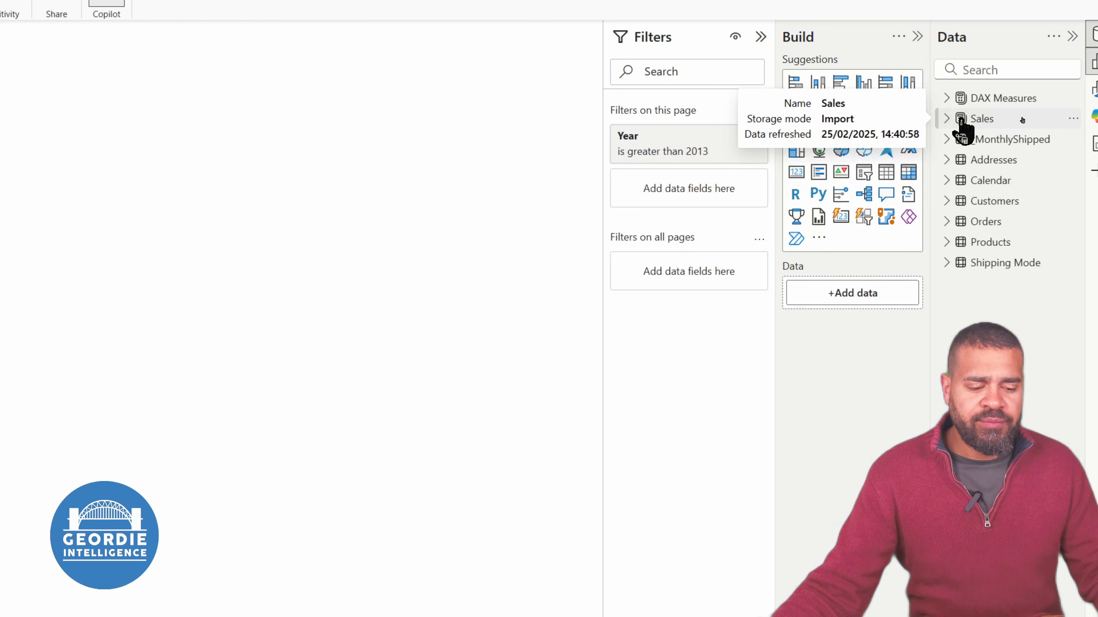
Show the formula of the MTD Sales measure in the Sales AMT folder of the Sales table
left_click(946, 119)
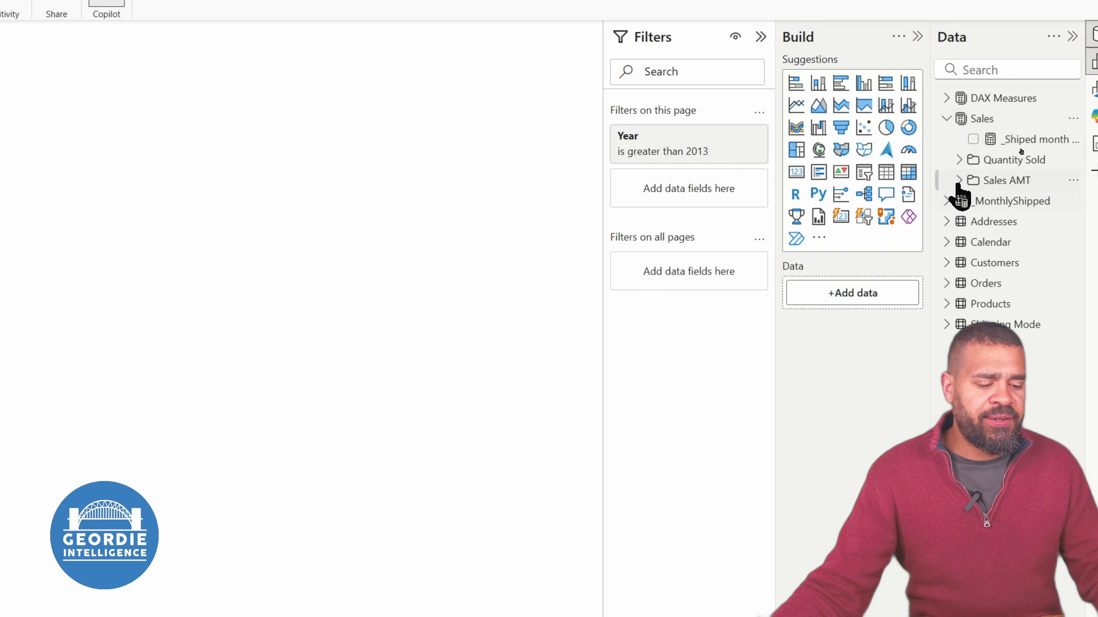
left_click(958, 181)
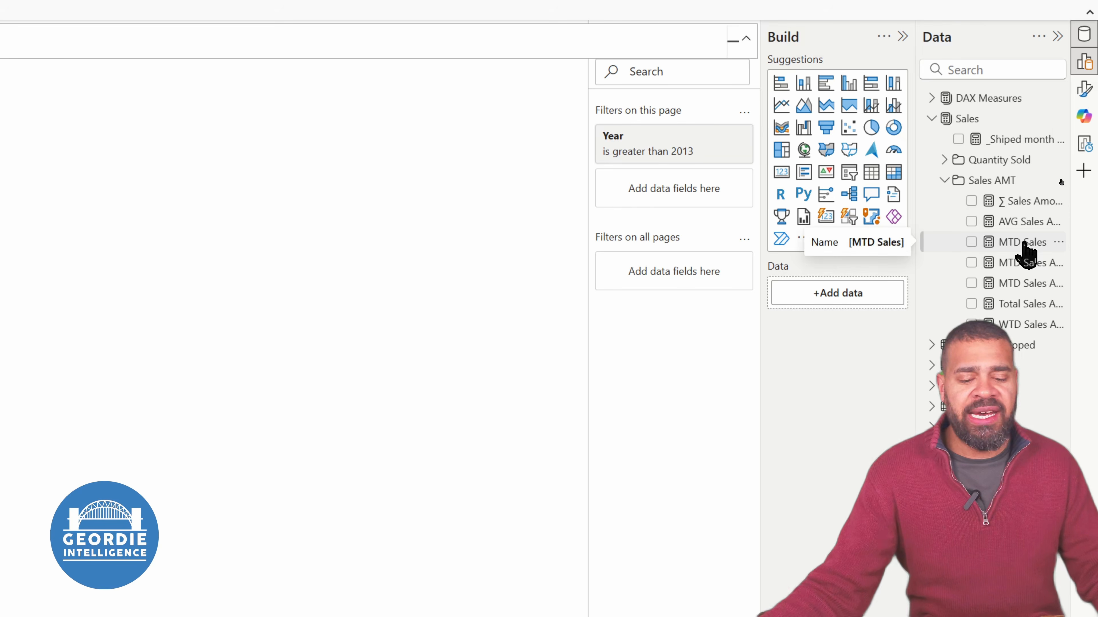
left_click(1022, 243)
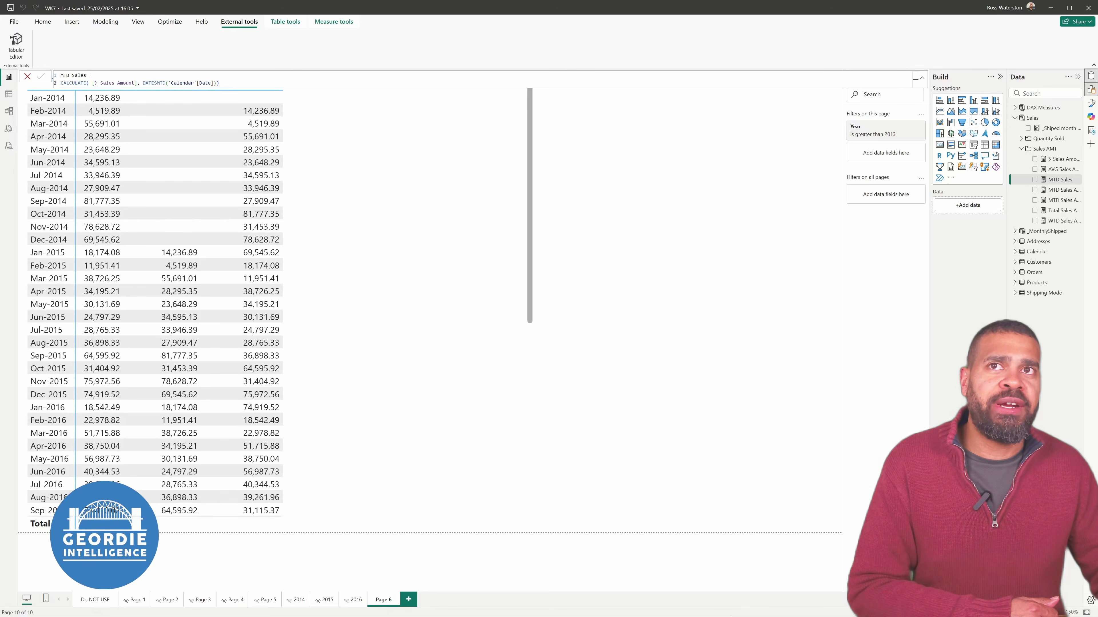
Open the WK7 model in Tabular Editor and move its window clear of the report's table
left_click_drag(66, 42, 759, 184)
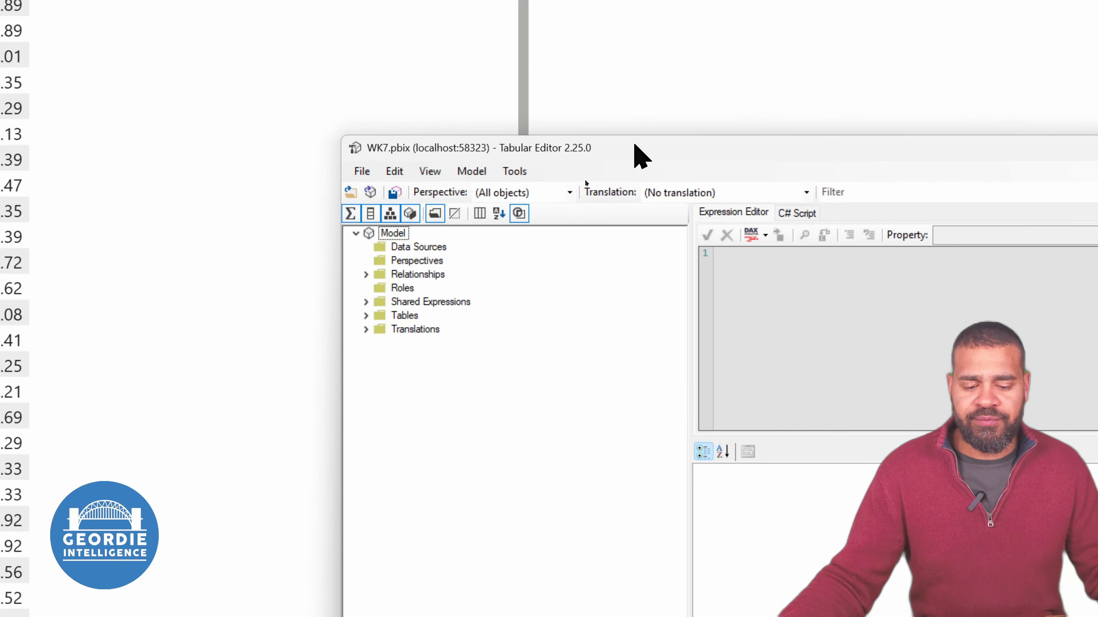
left_click_drag(634, 145, 550, 78)
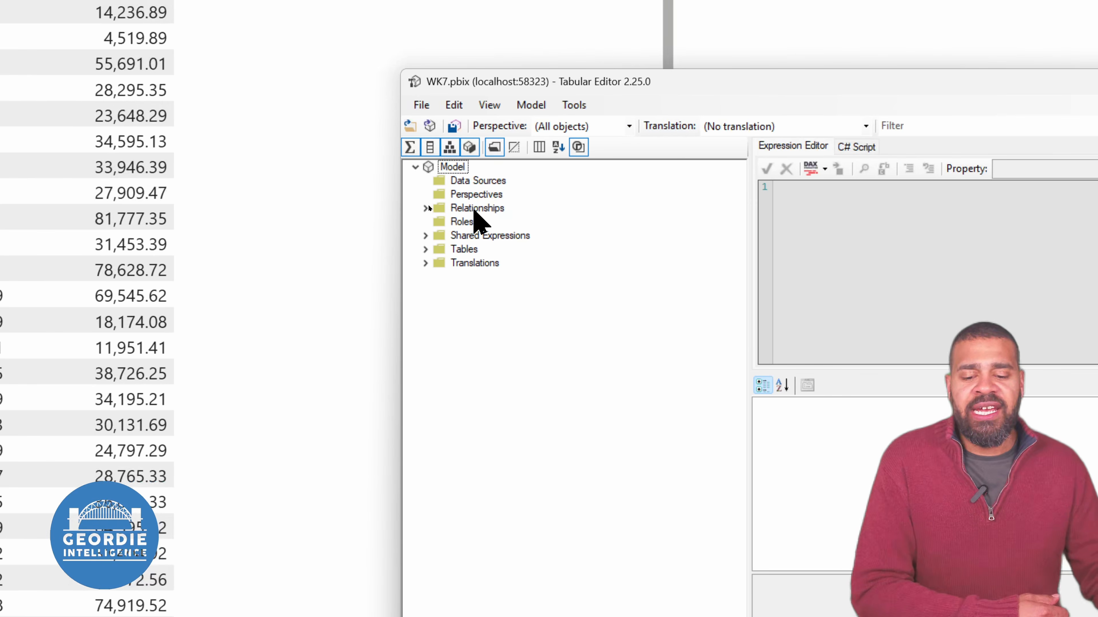
left_click(421, 106)
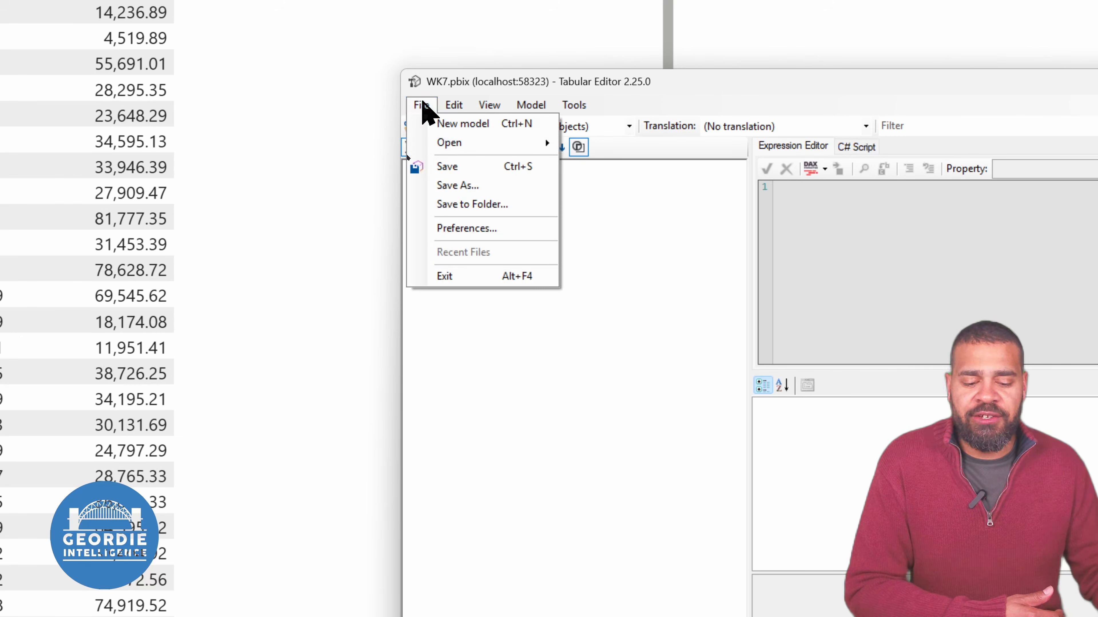
left_click(421, 106)
left_click(419, 105)
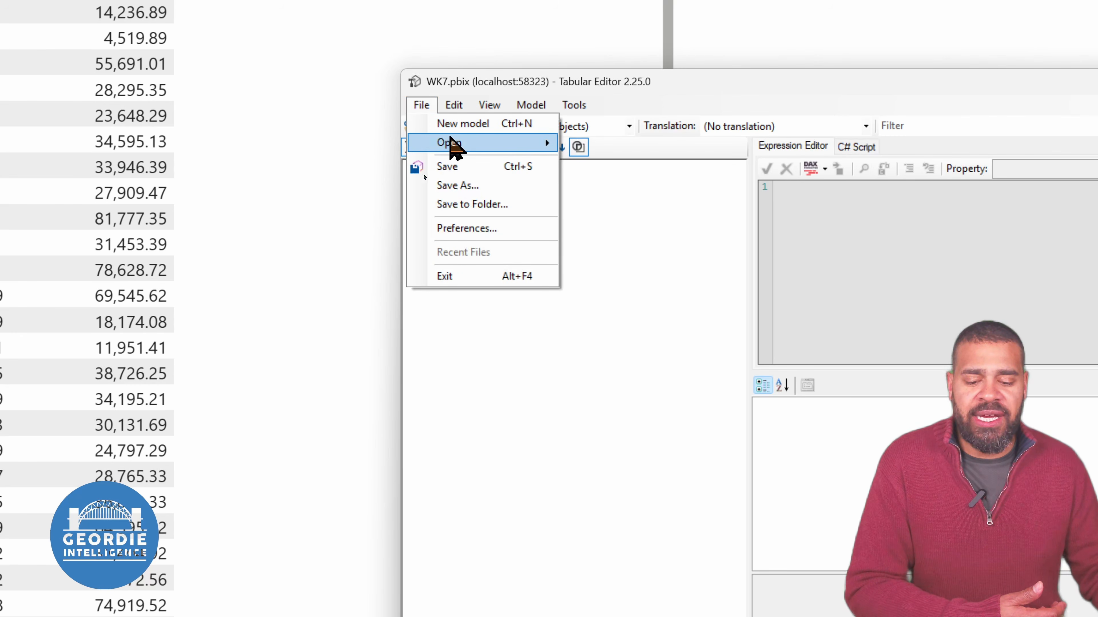
mouse_move(528, 147)
left_click(528, 255)
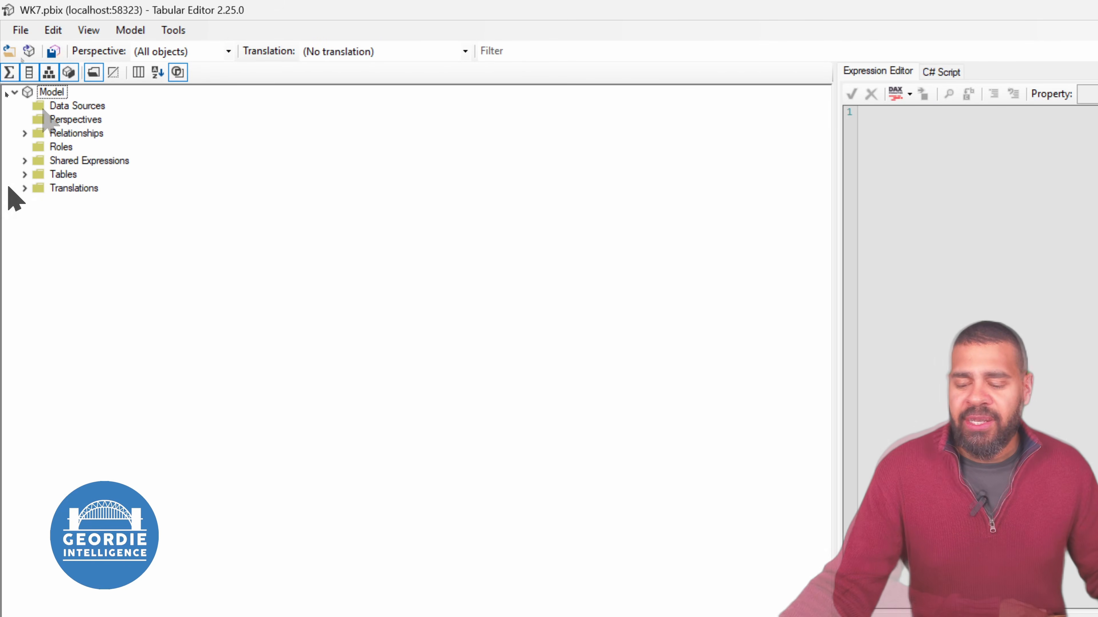
Create a calculation group named Time Intelligence among the model's tables and expand it
left_click(24, 175)
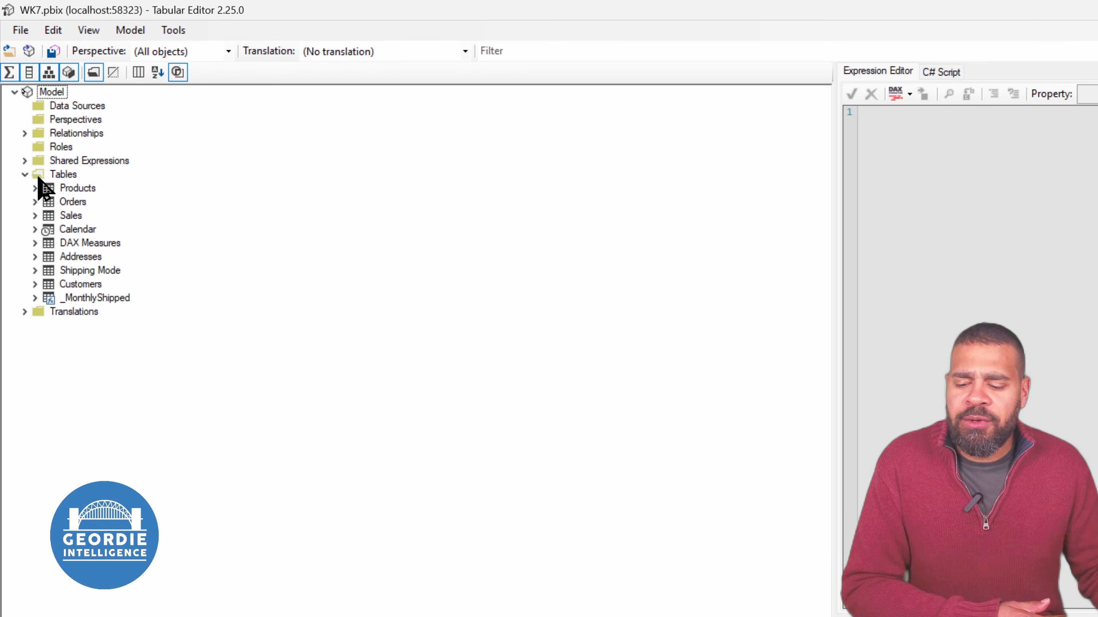
right_click(49, 175)
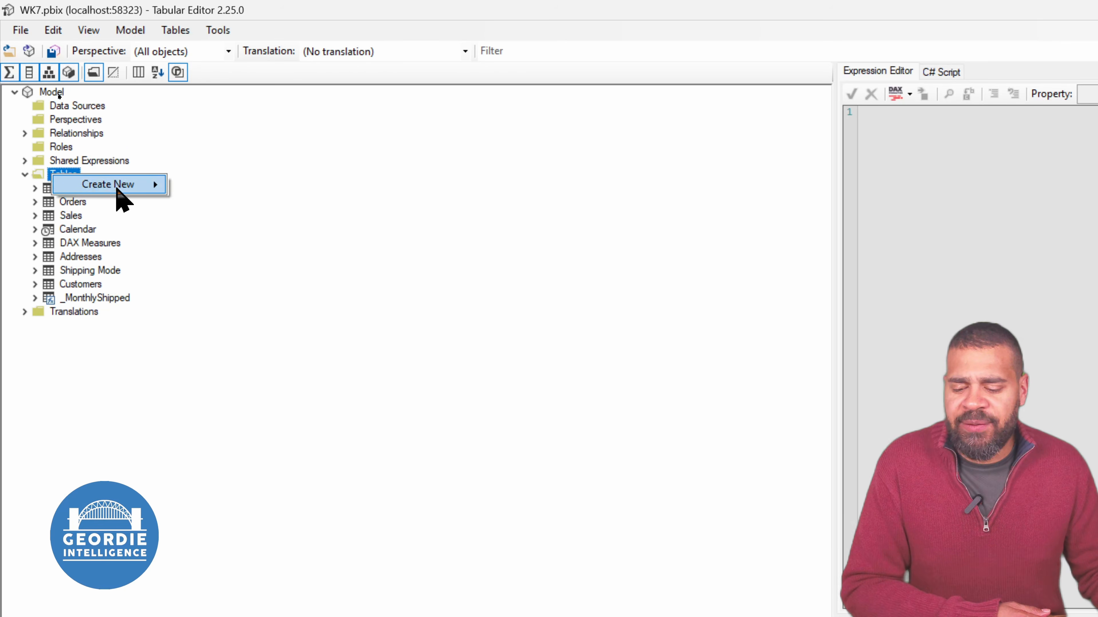
mouse_move(160, 185)
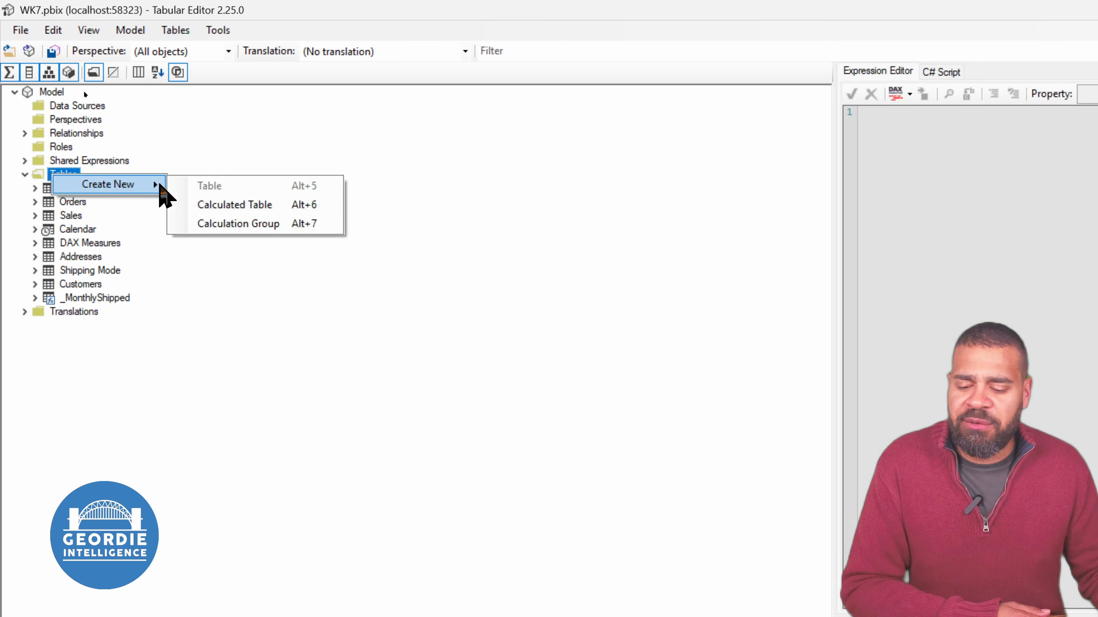
left_click(258, 223)
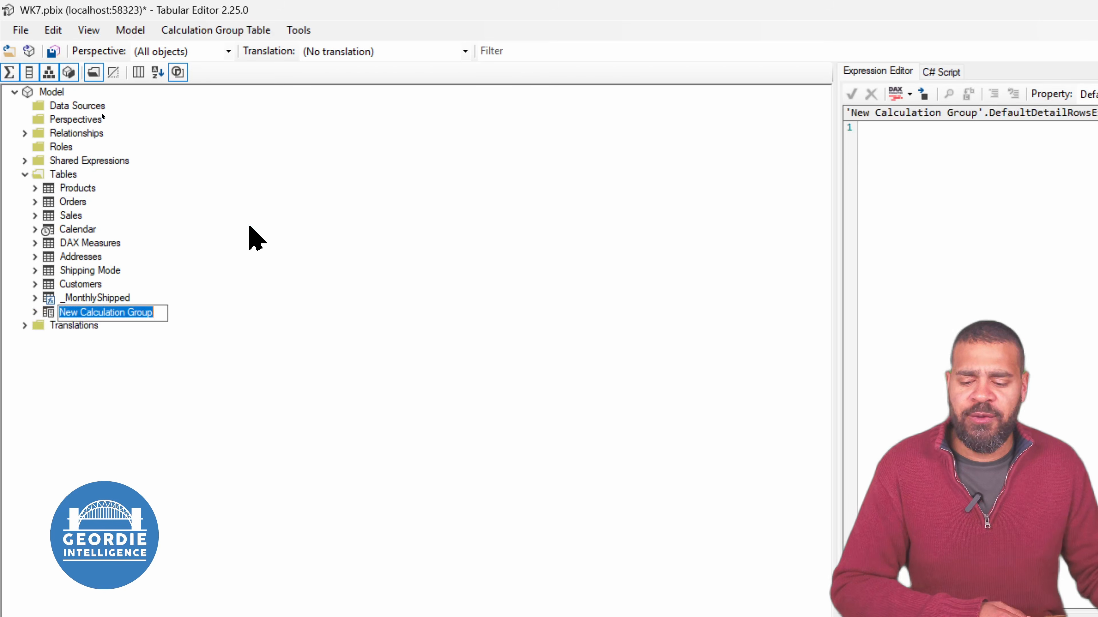
type("Time")
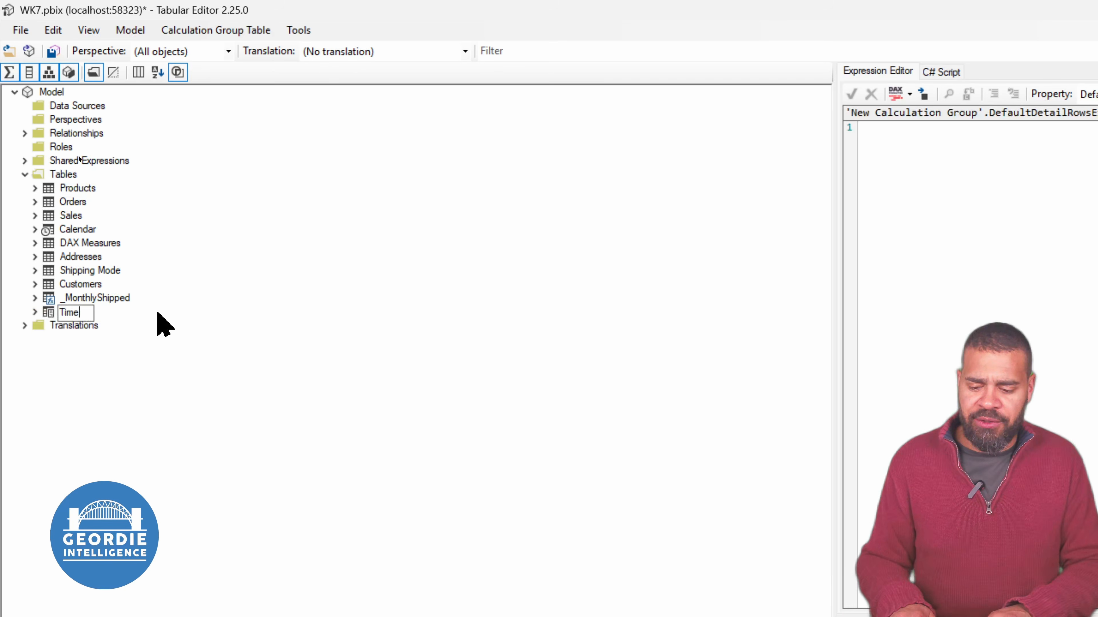
type(" Intelligence")
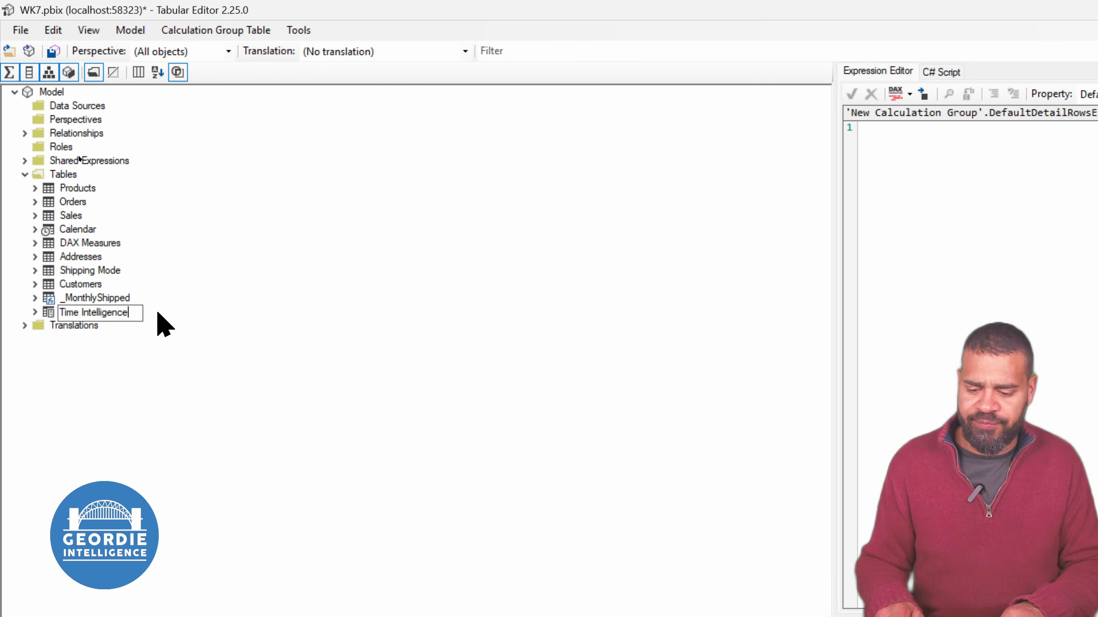
key("Return")
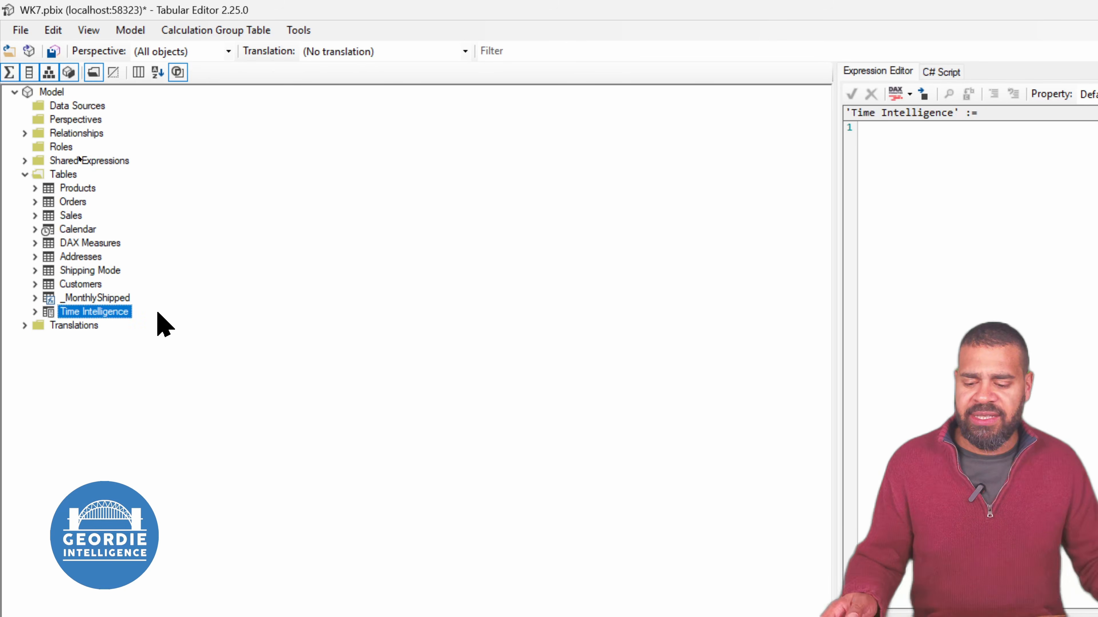
left_click(35, 312)
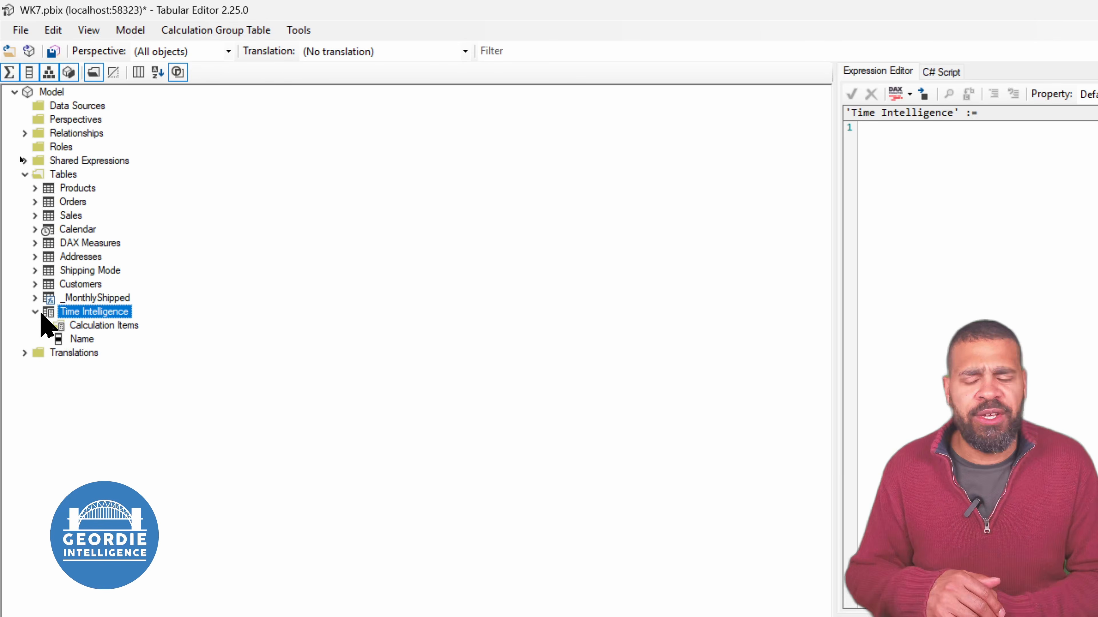
left_click(83, 339)
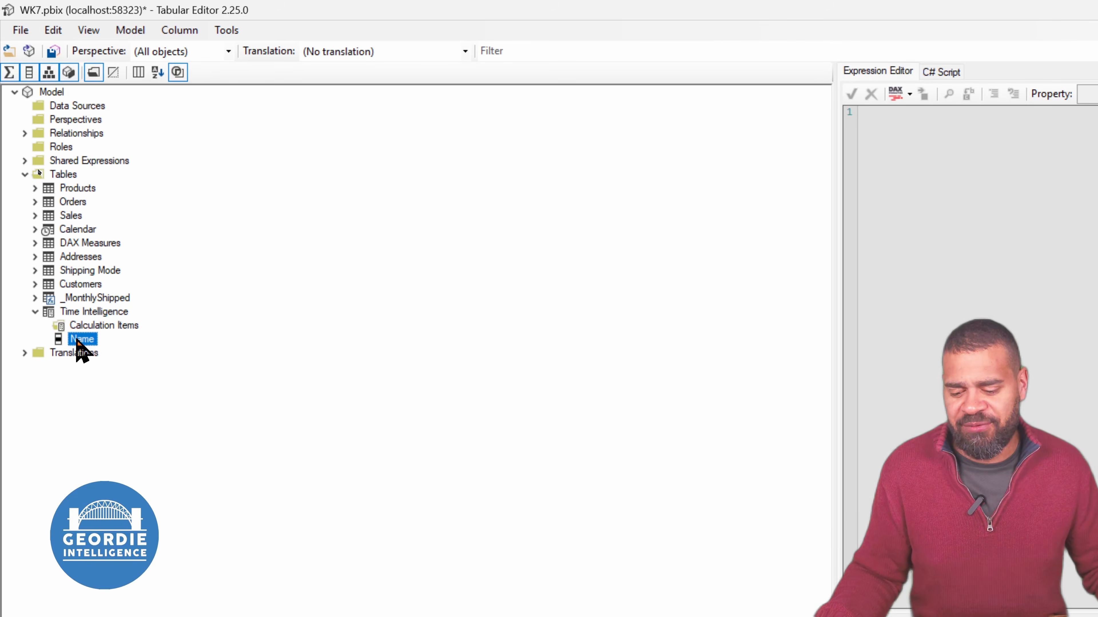
right_click(77, 342)
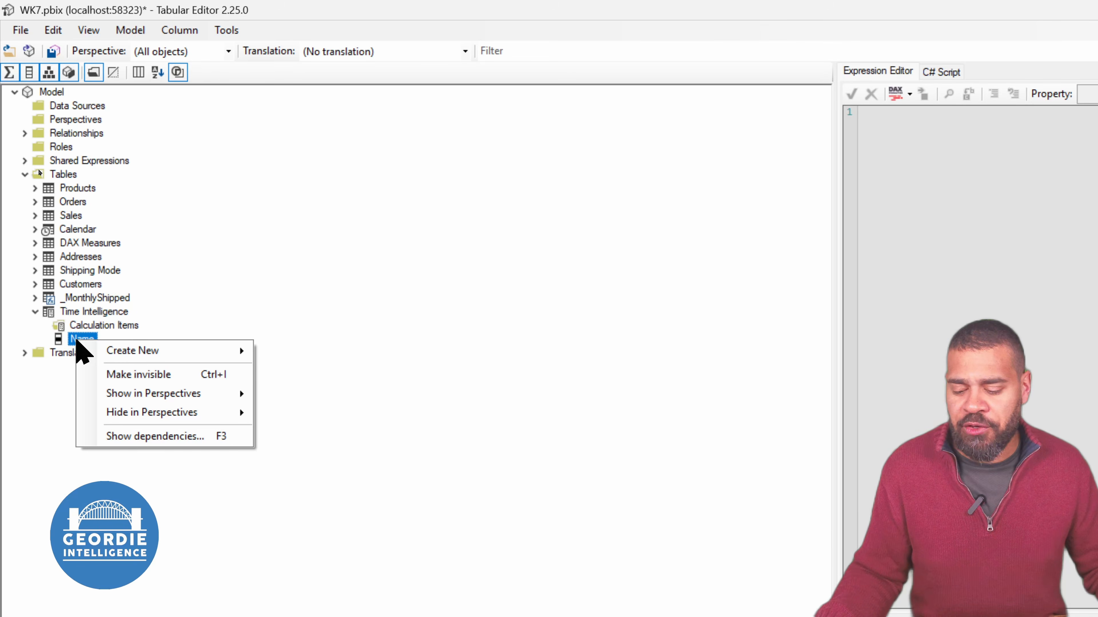
left_click(469, 385)
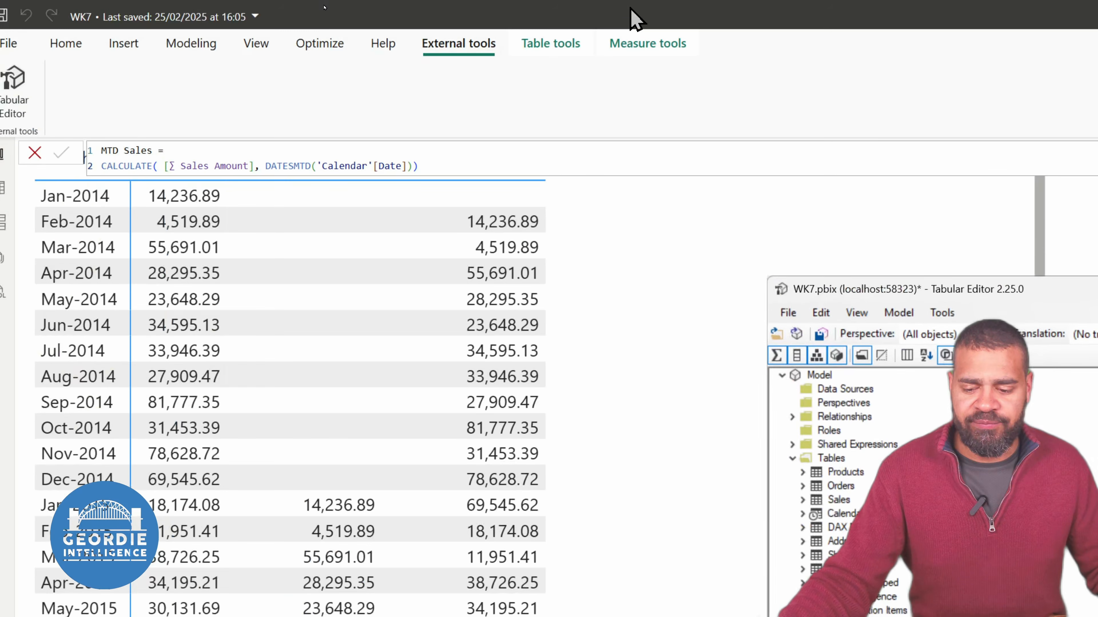
Rename the Name column of the Time Intelligence calculation group as Intelligence Functions
left_click_drag(966, 299, 326, 34)
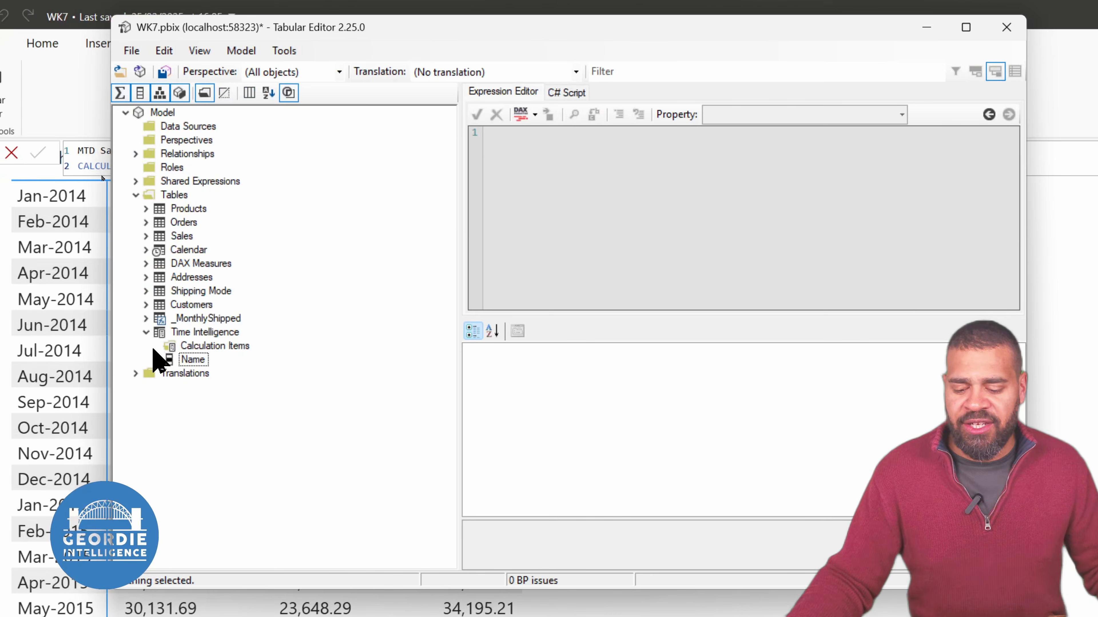
left_click(192, 360)
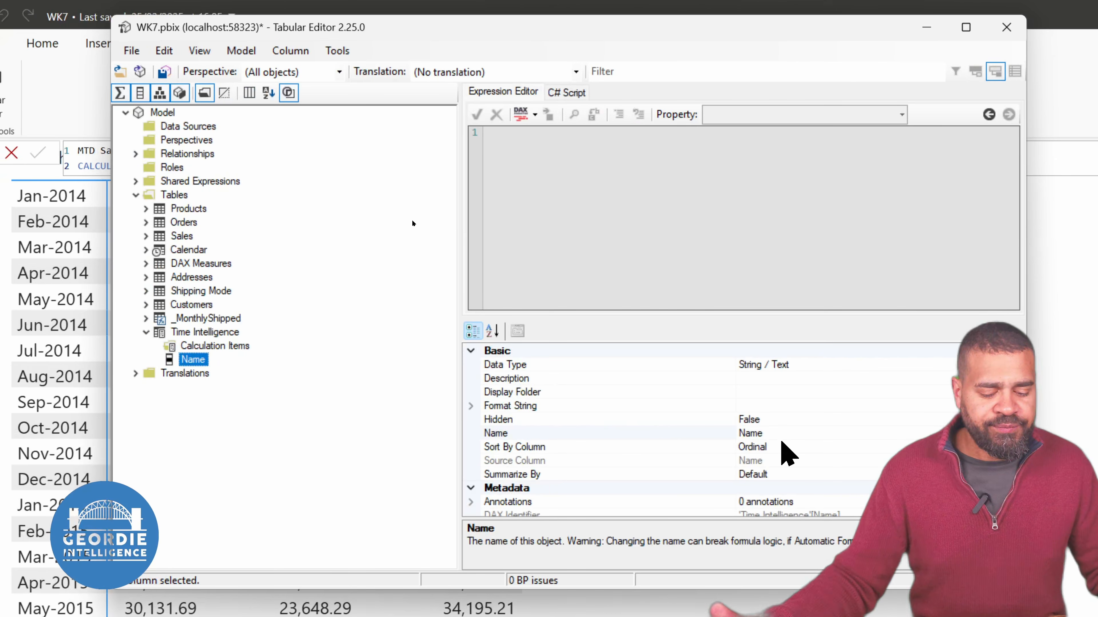
left_click(765, 433)
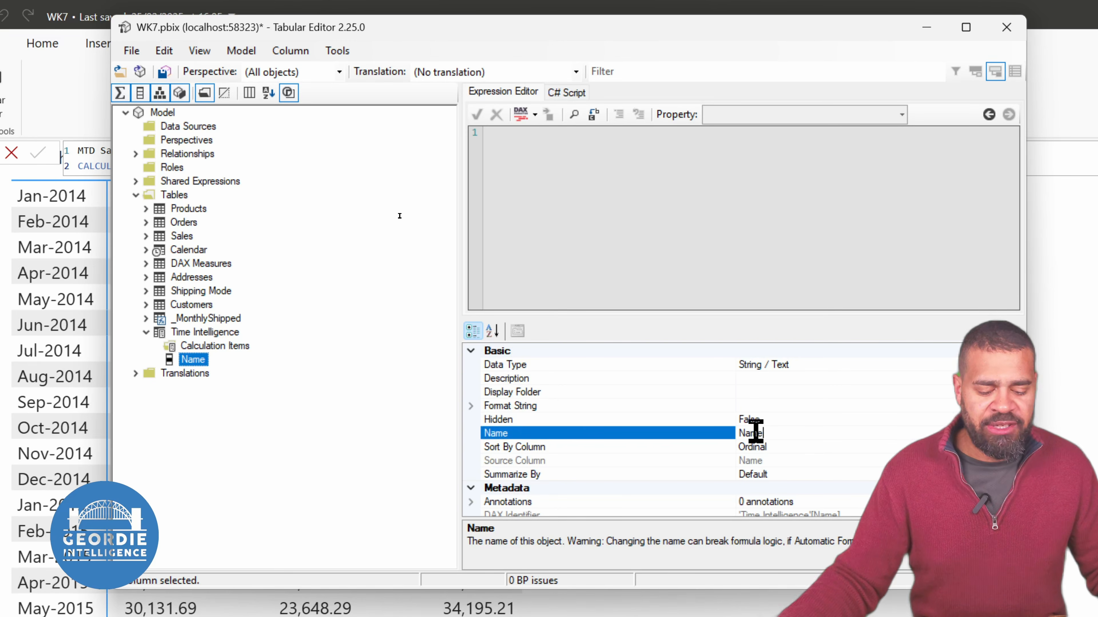
double_click(757, 432)
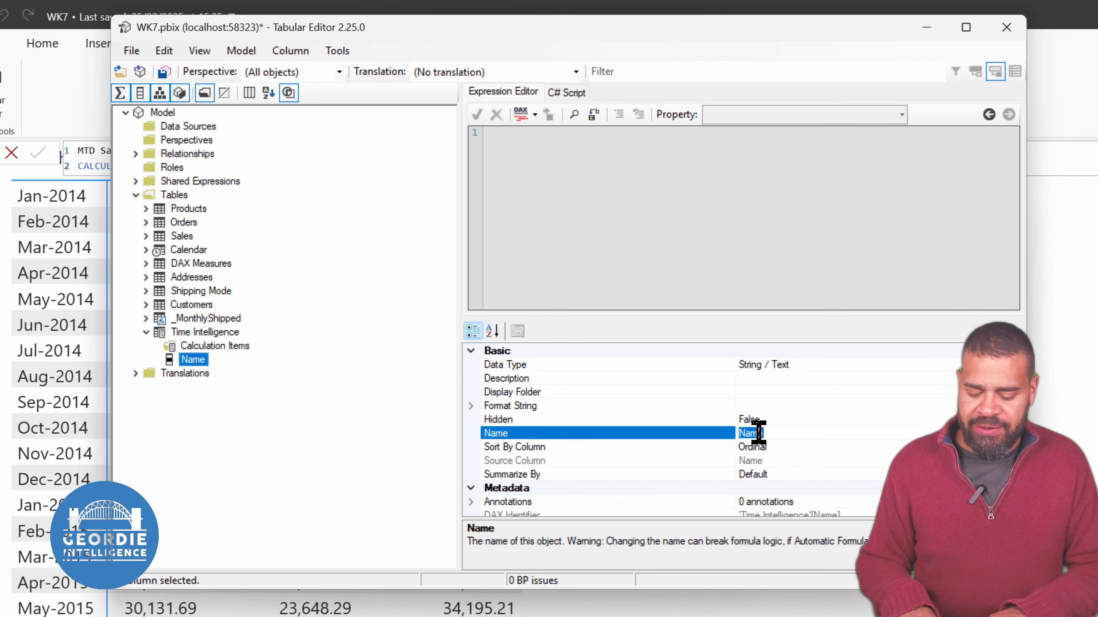
type("Time Intelli")
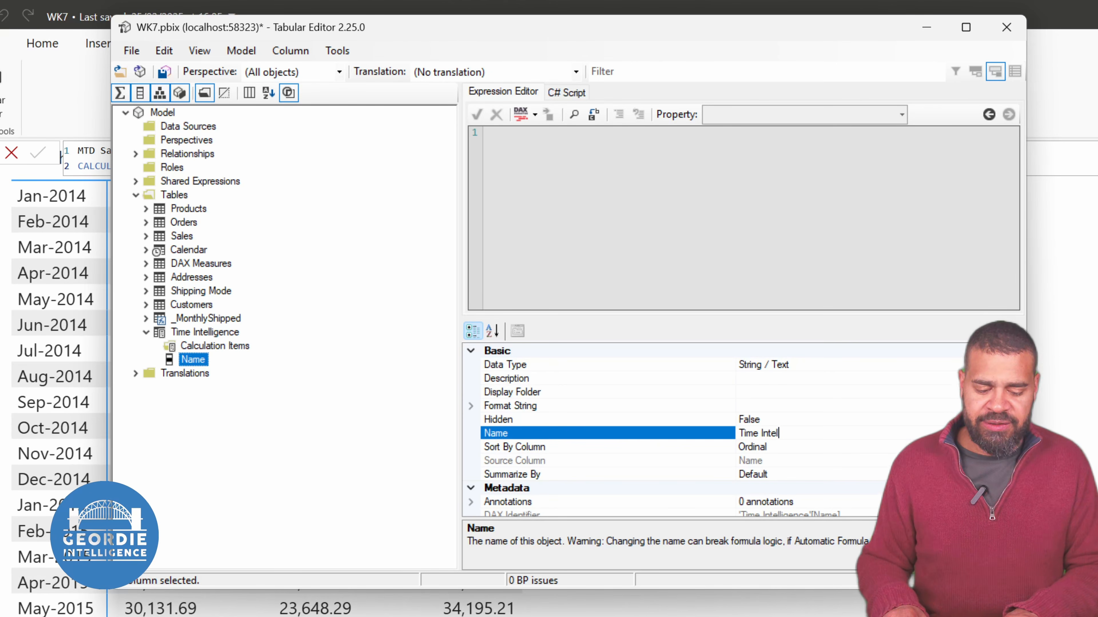
key("BackSpace")
key("BackSpace")
key("BackSpace")
key("BackSpace")
key("BackSpace")
key("BackSpace")
key("BackSpace")
key("BackSpace")
key("BackSpace")
key("BackSpace")
type("In")
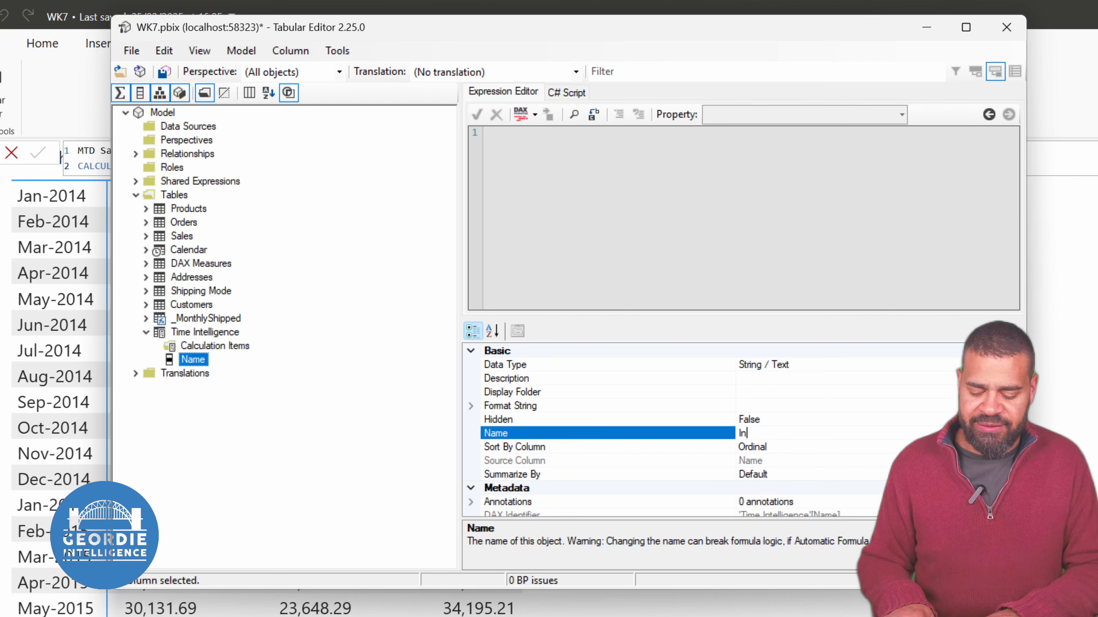
type("telligence F")
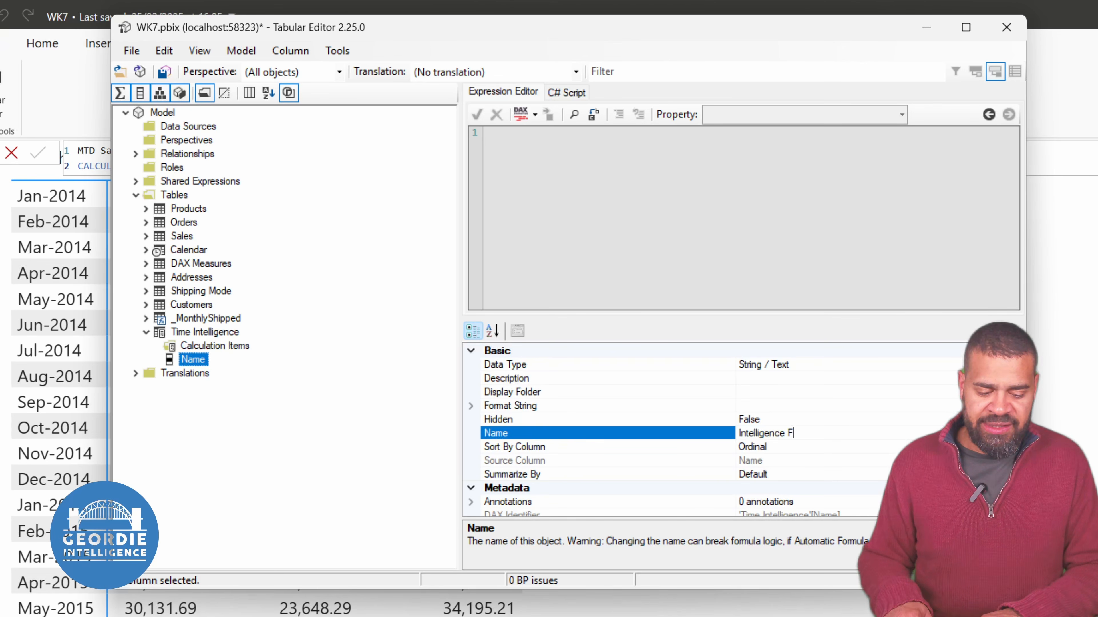
type("unctions")
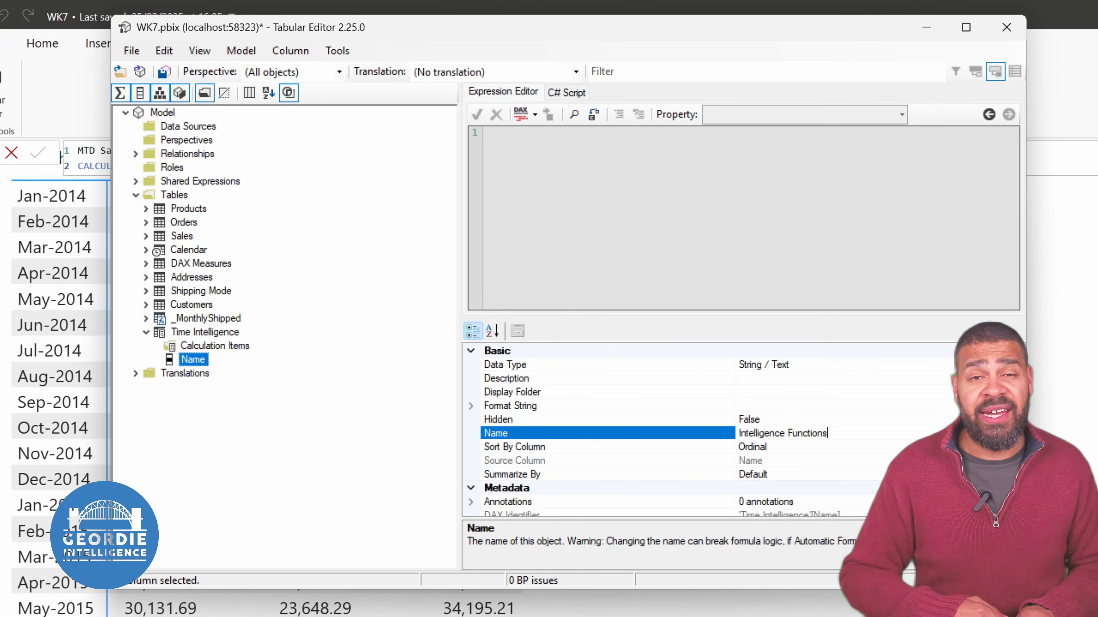
key("Return")
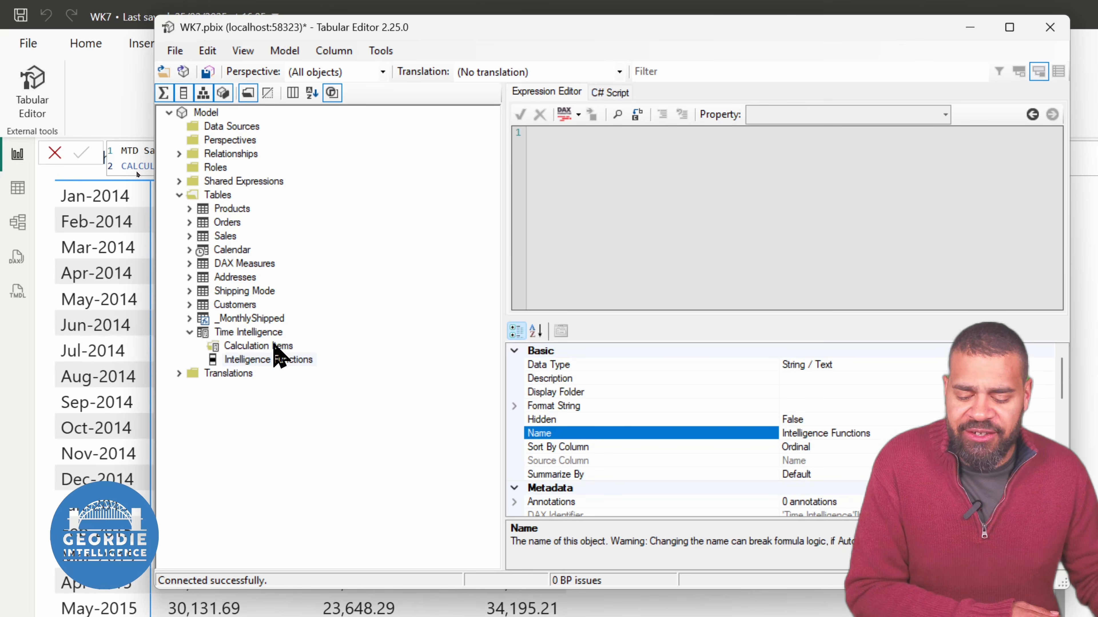
Add a calculation item named Current to the Time Intelligence group
right_click(275, 346)
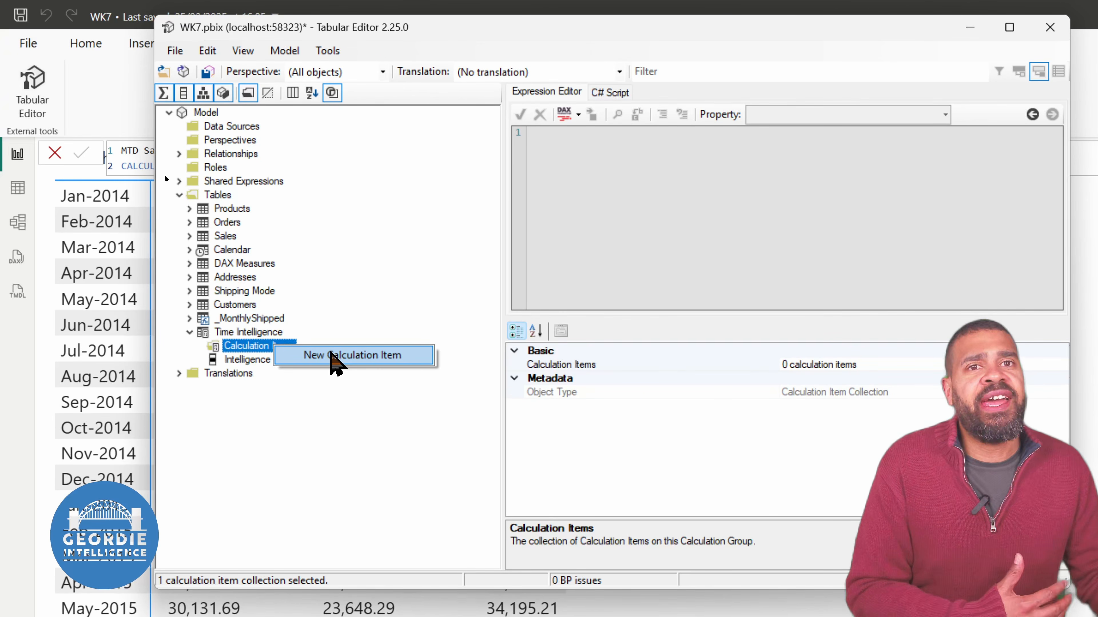
left_click(331, 355)
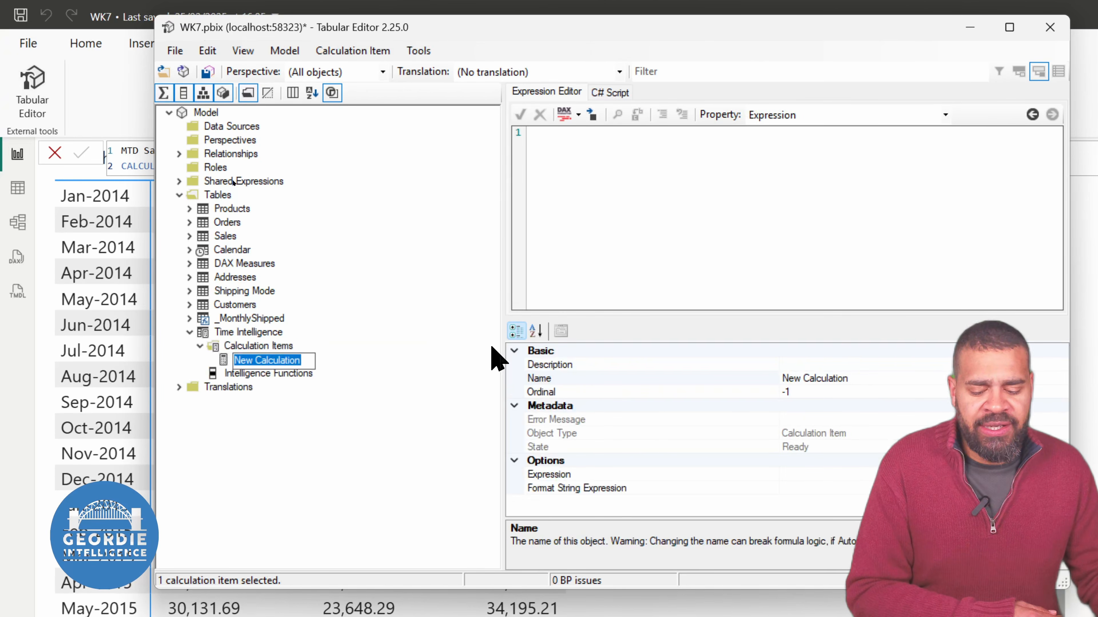
type("Current")
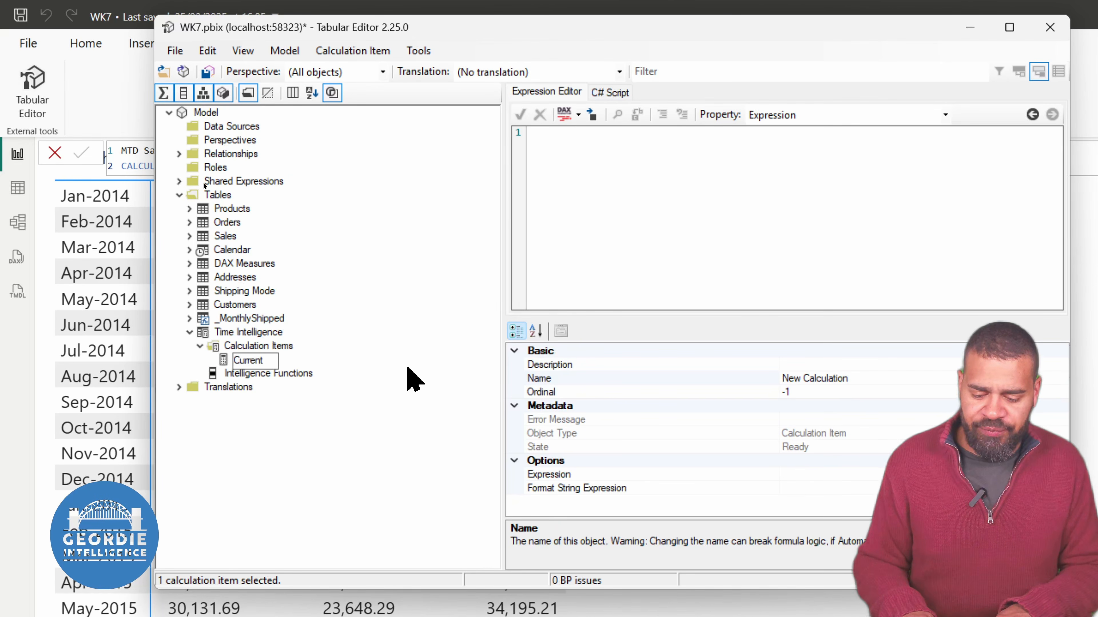
key("Return")
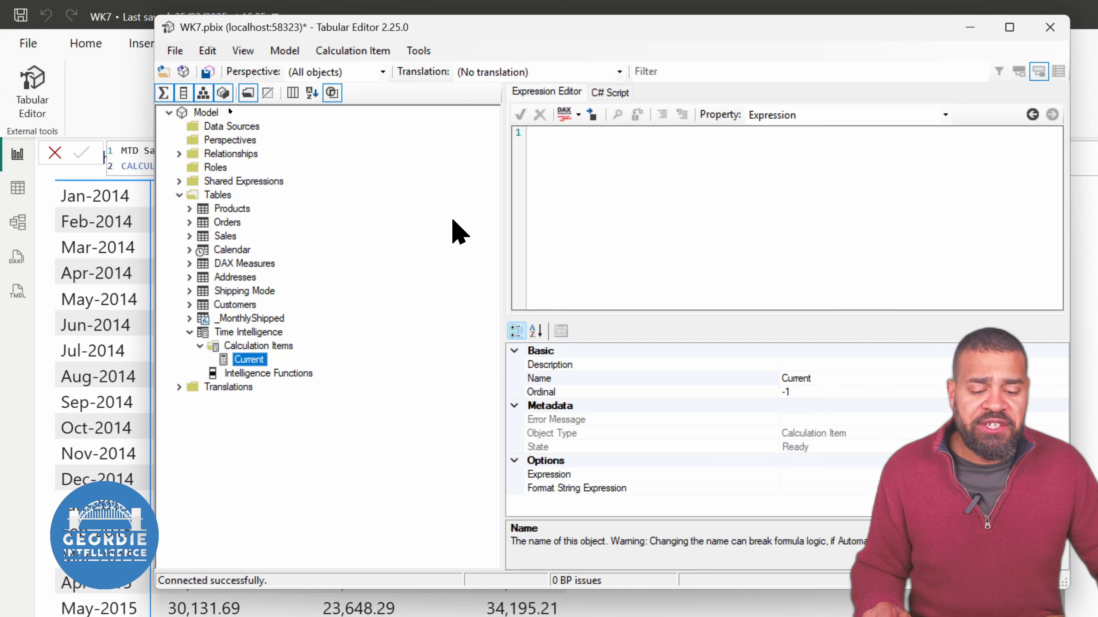
Define the Current item's expression as SELECTEDMEASURE ( ) and accept it
left_click(556, 192)
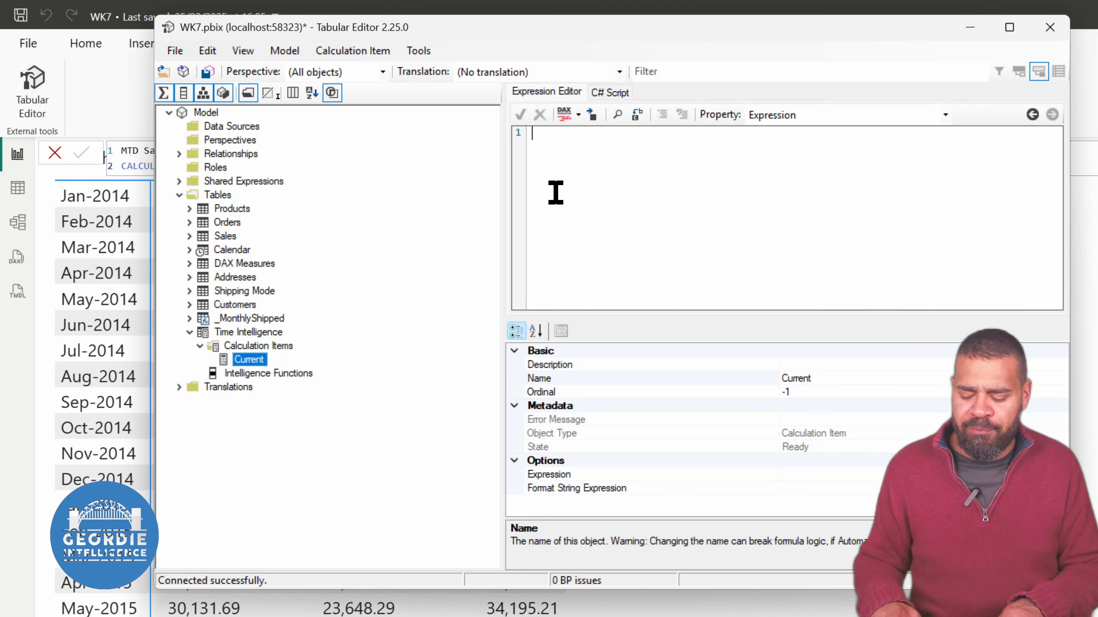
type("SE")
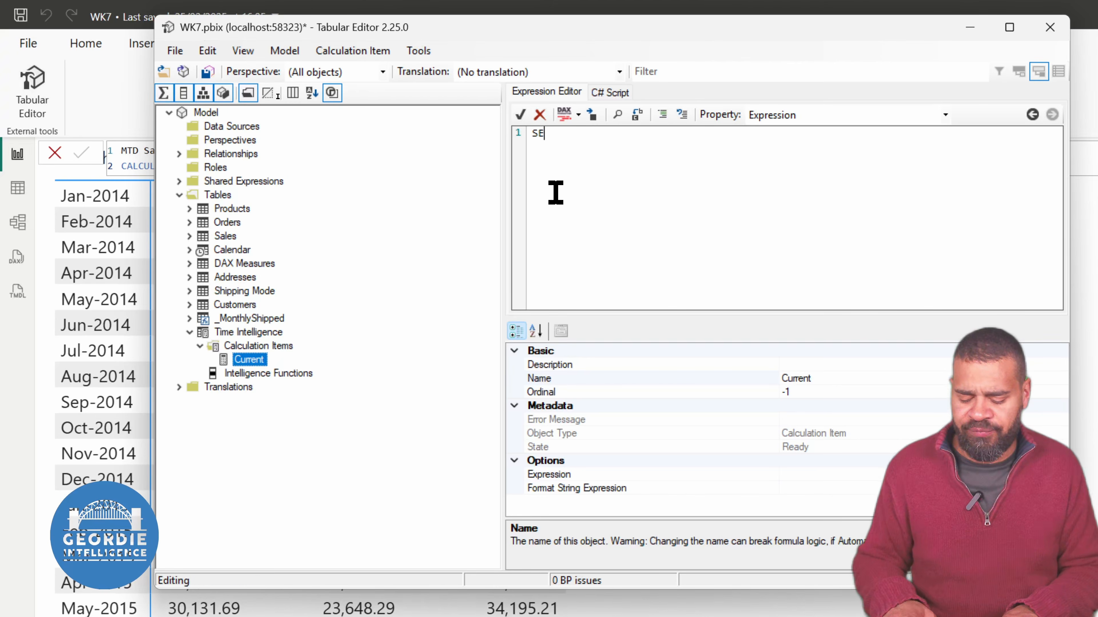
type("LECTREDME")
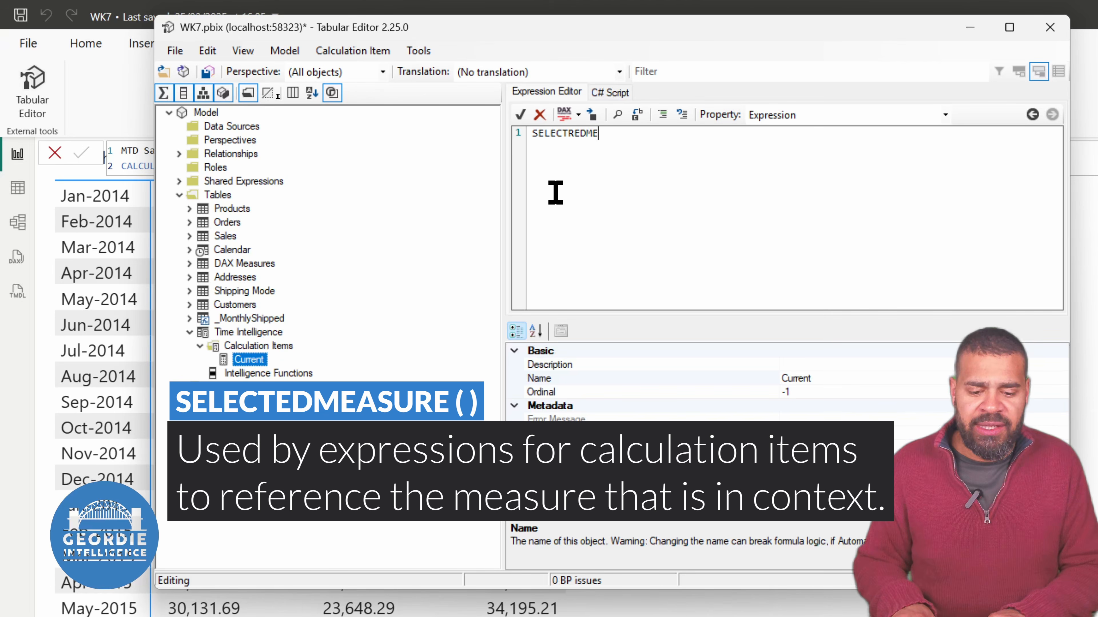
key("BackSpace")
key("BackSpace")
key("BackSpace")
key("BackSpace")
key("BackSpace")
type("ED")
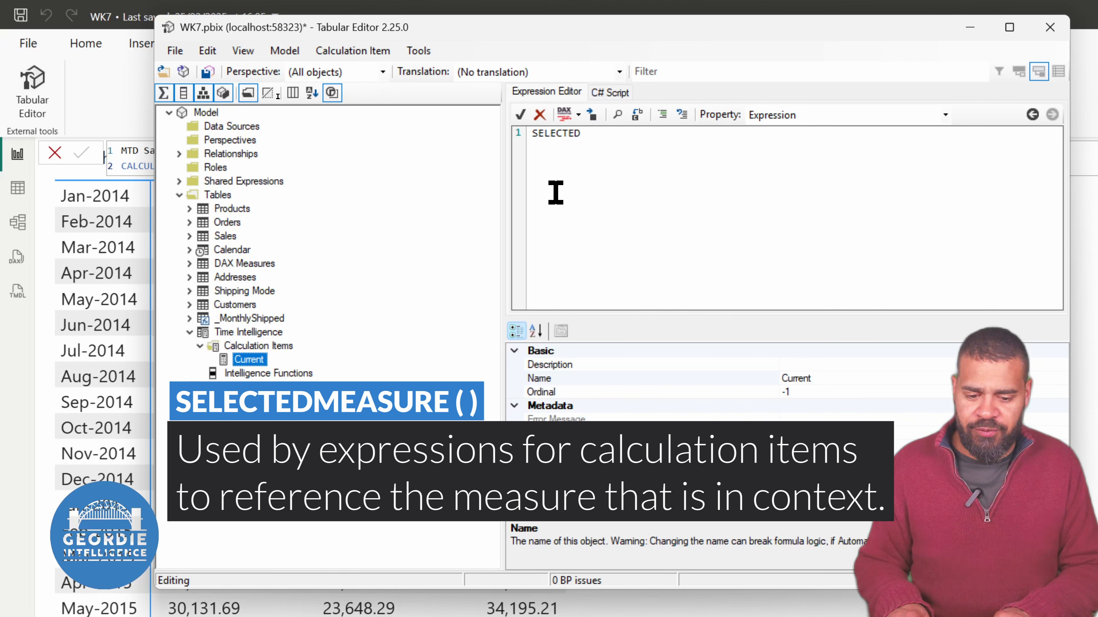
type("MEASURE ( )")
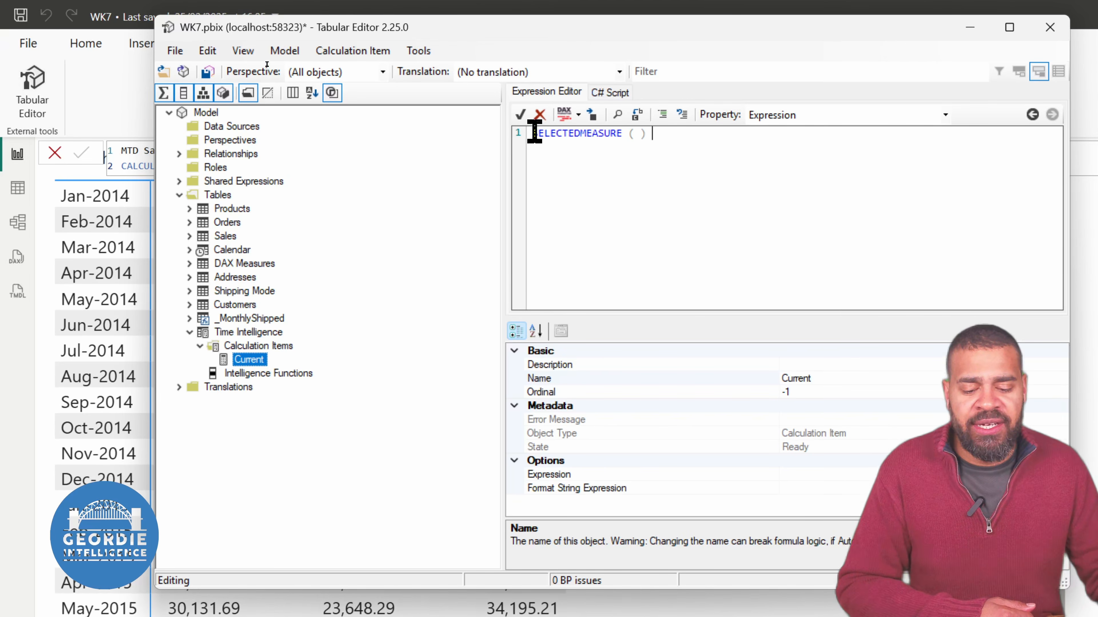
left_click(520, 114)
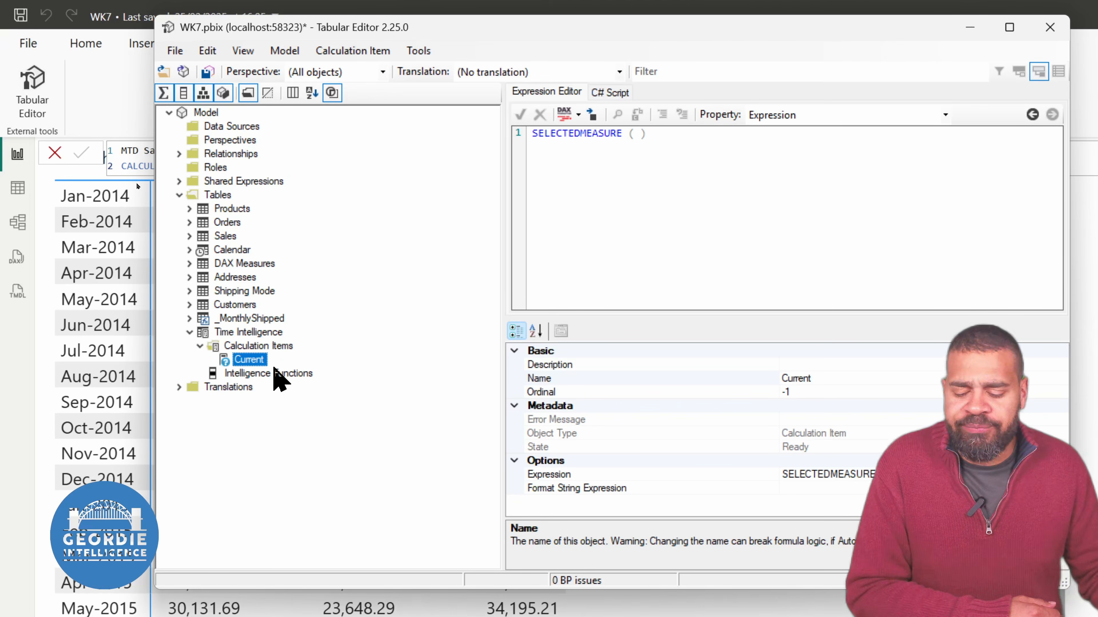
Add a second calculation item named MTD to the Time Intelligence group
right_click(244, 346)
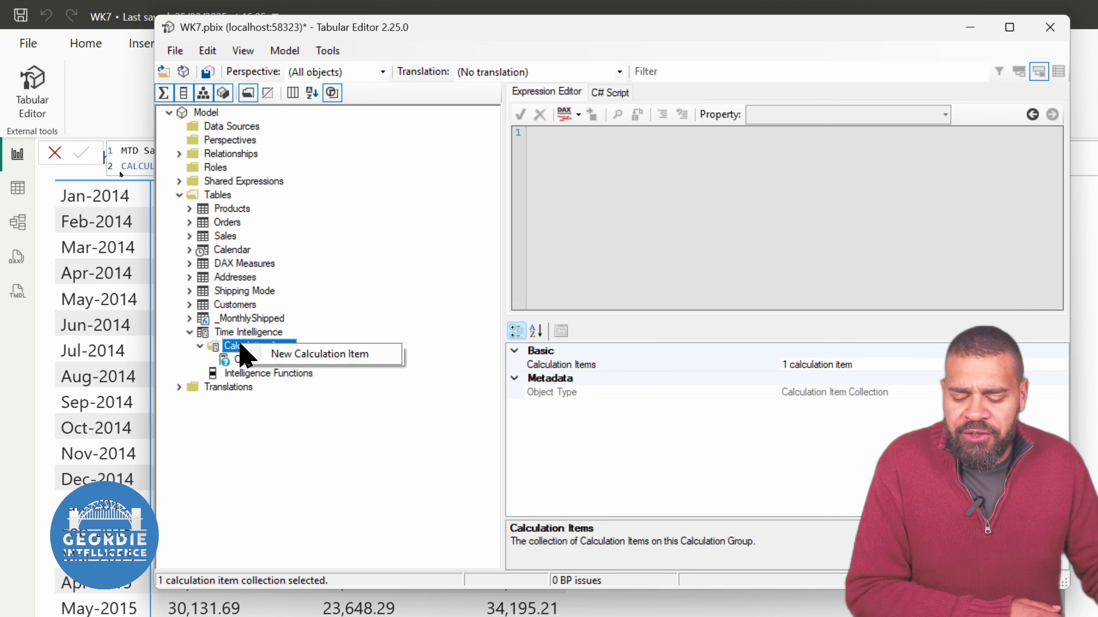
left_click(298, 360)
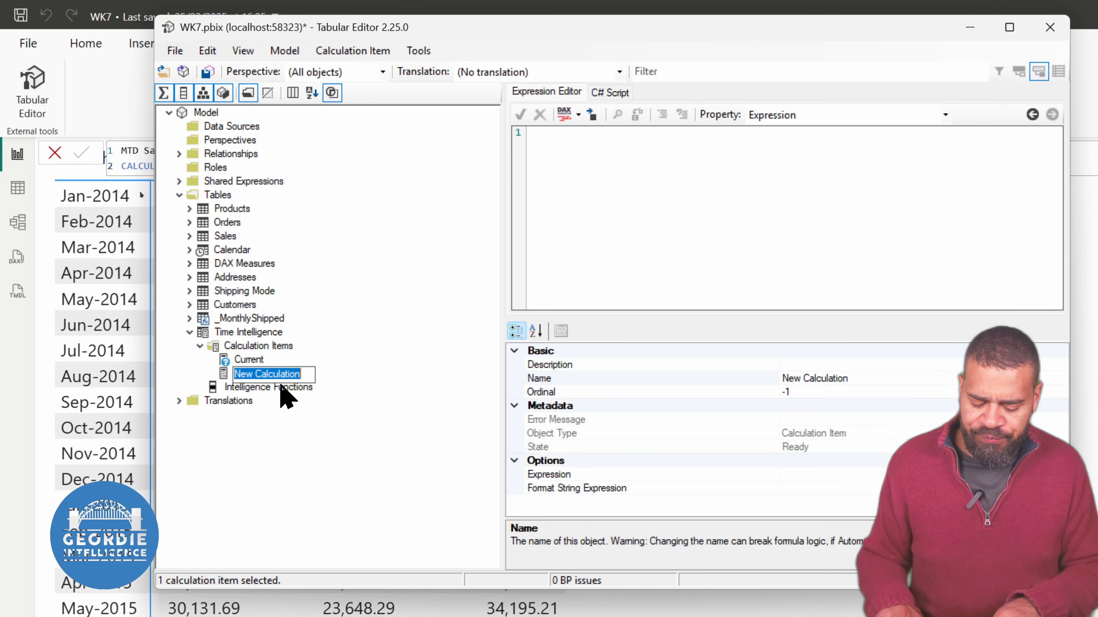
type("MTD")
key("Return")
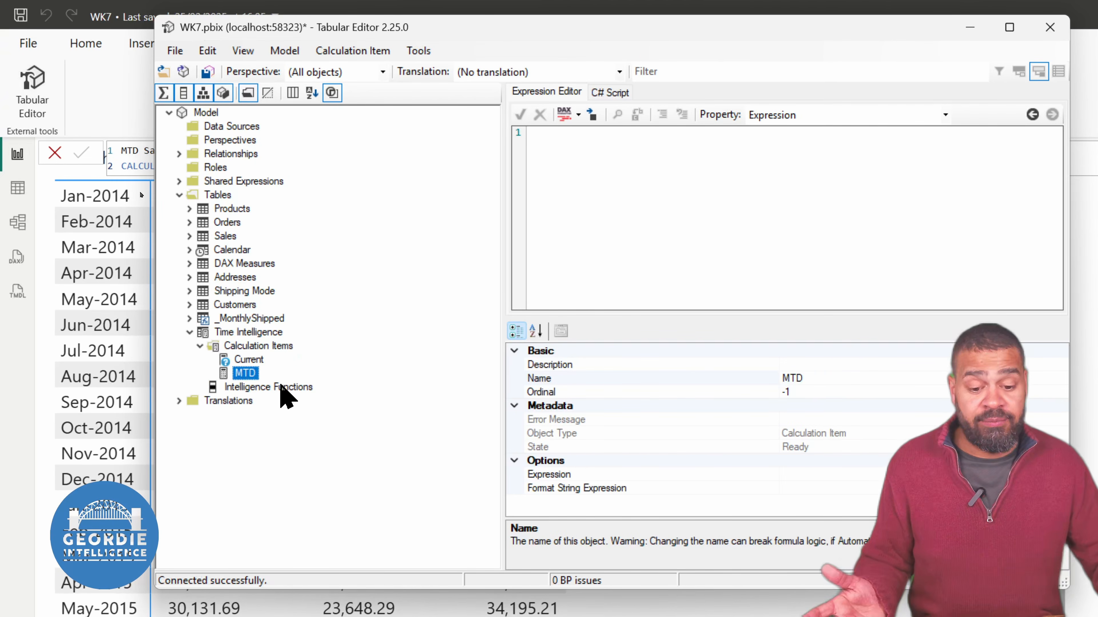
Define the MTD item's expression as TOTALMTD ( SELECTEDMEASURE (), 'Calendar'[Date] ), format the DAX and accept it
left_click(648, 231)
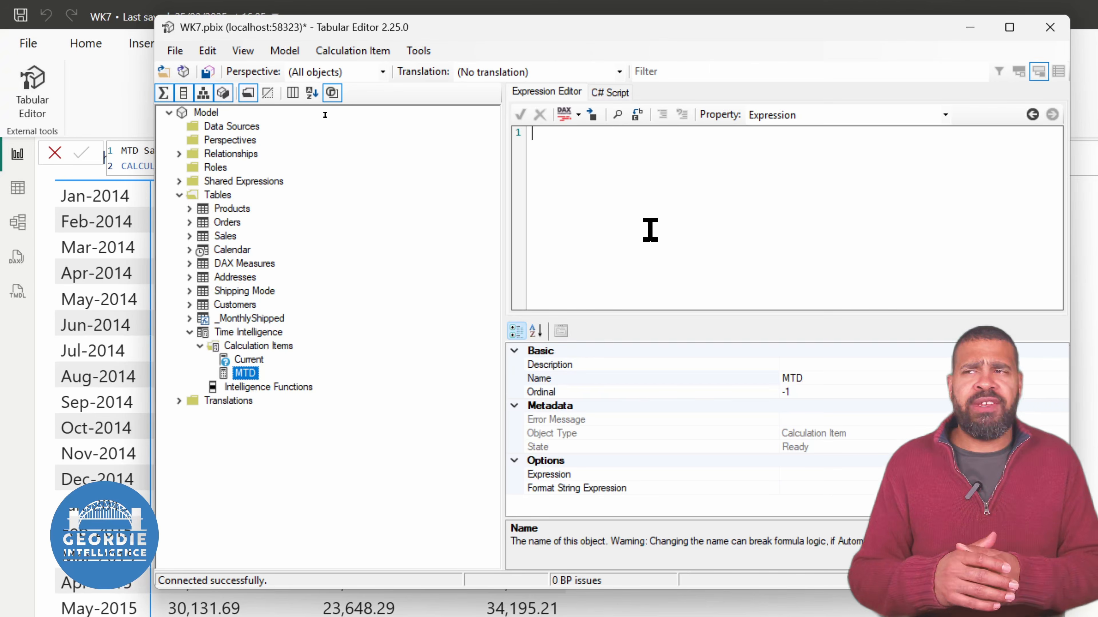
type("TOT")
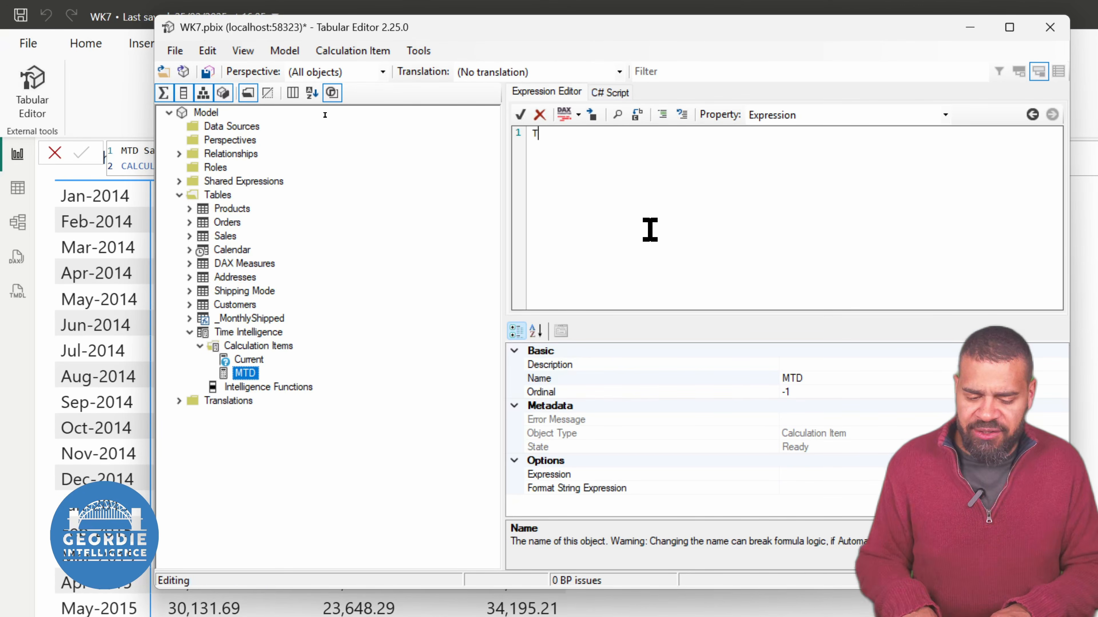
type("M")
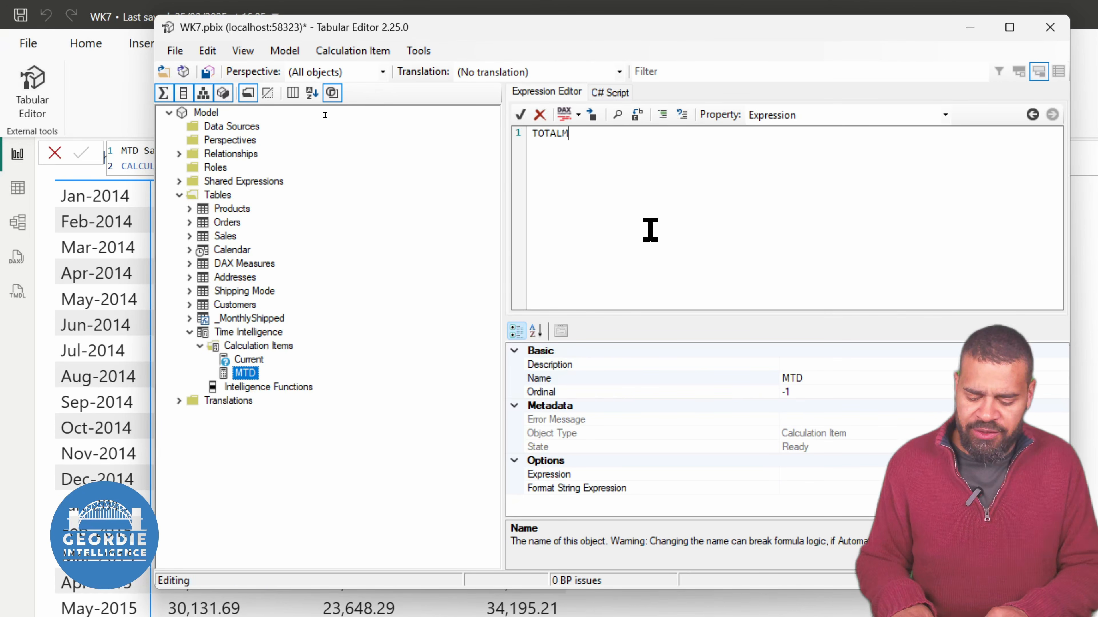
type("TD ( ")
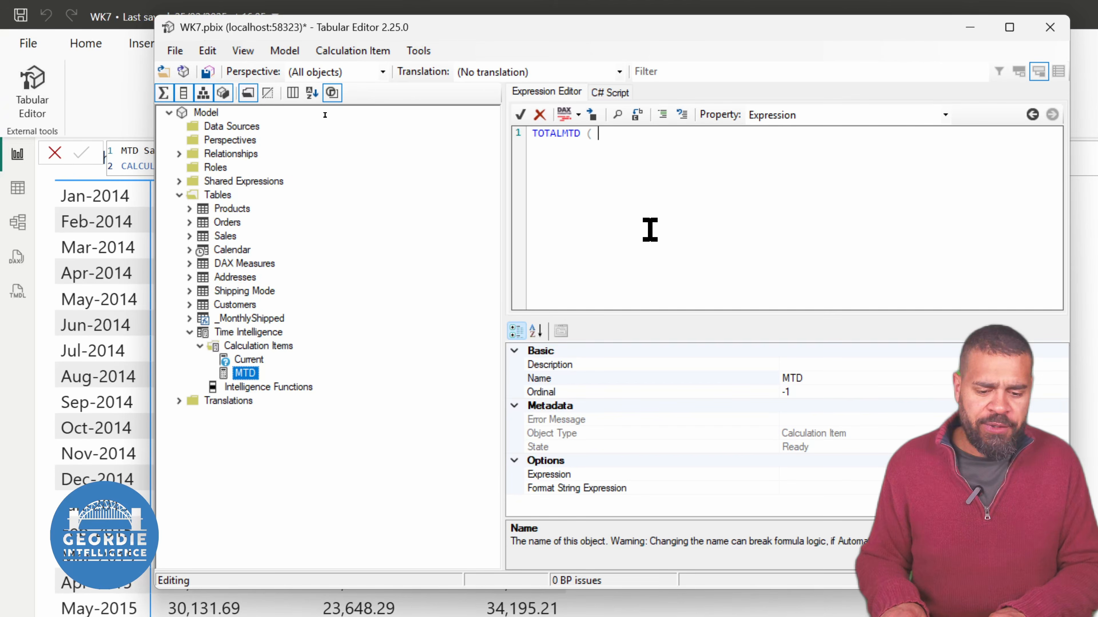
type("S")
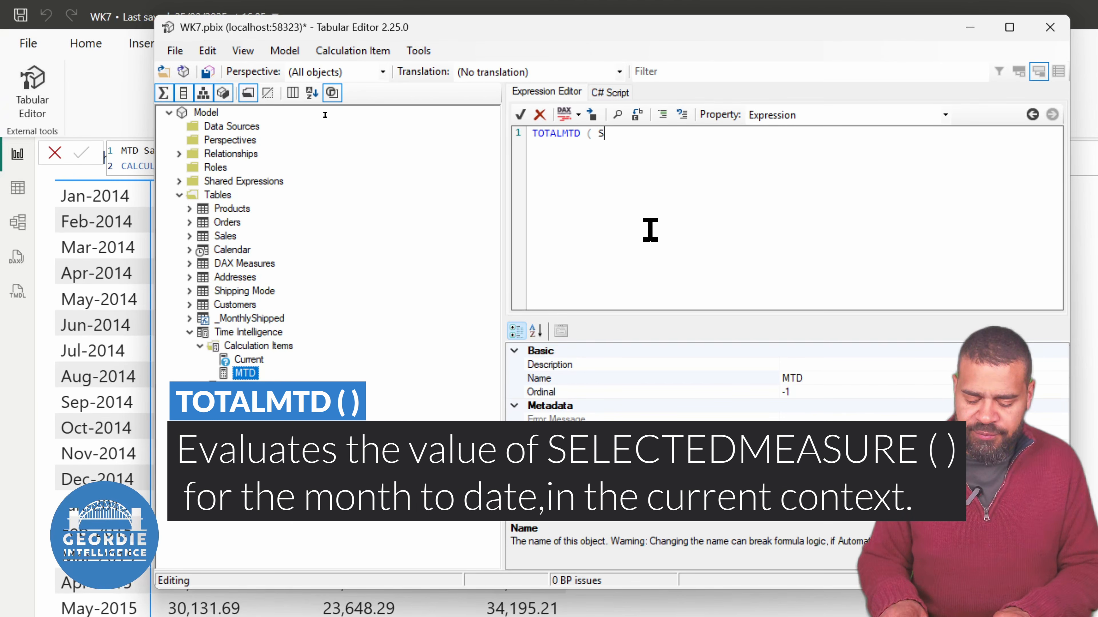
type("ELECTEDME")
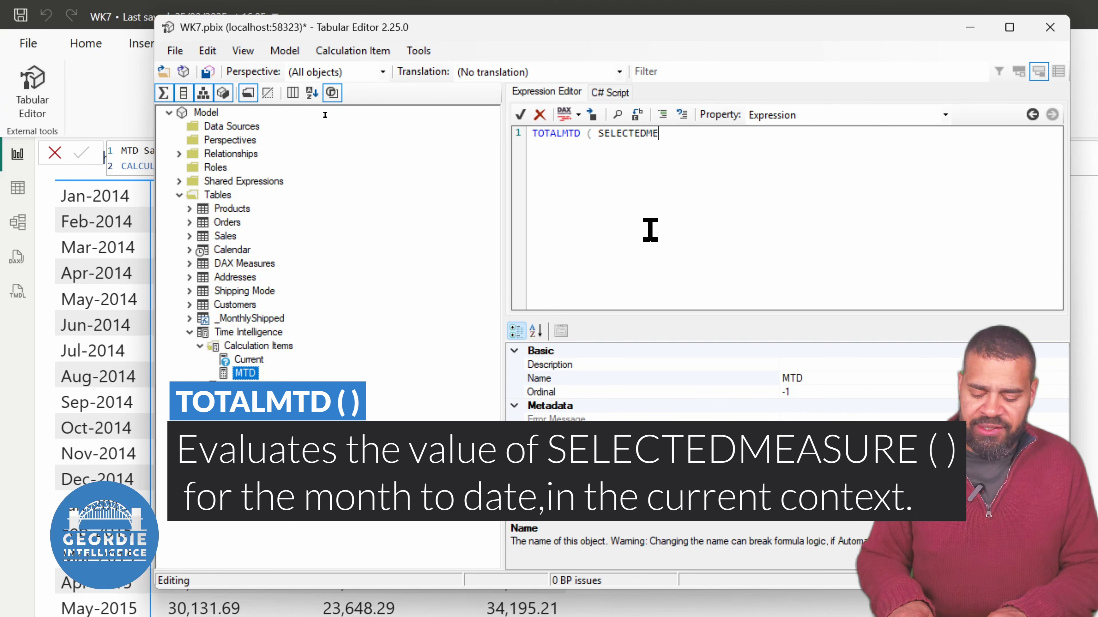
type("ASURE ( ), ")
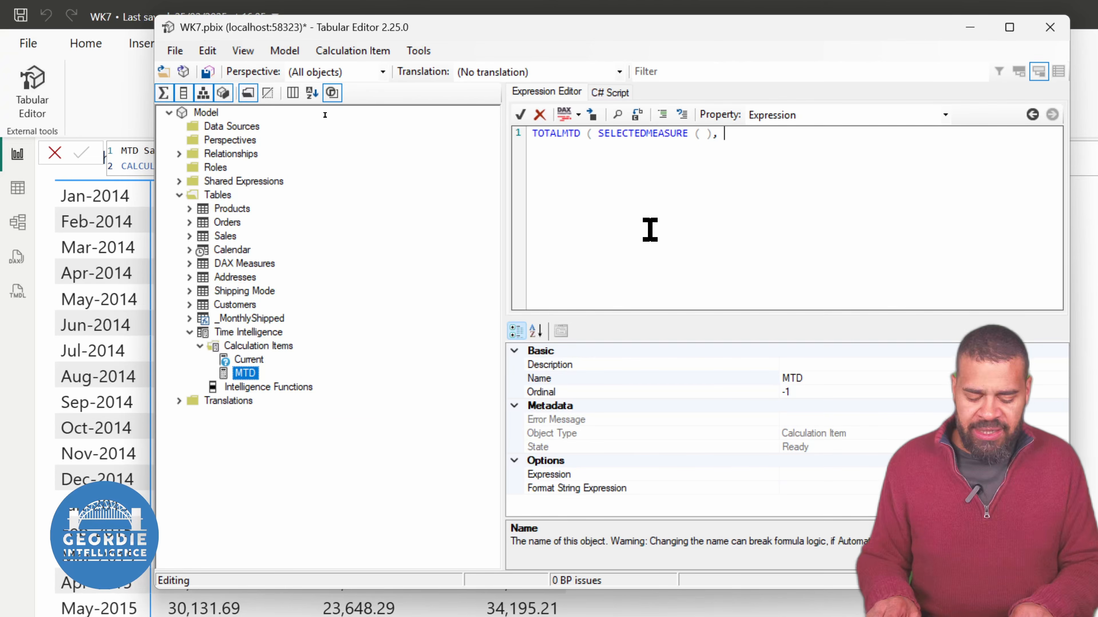
type("'Calendar")
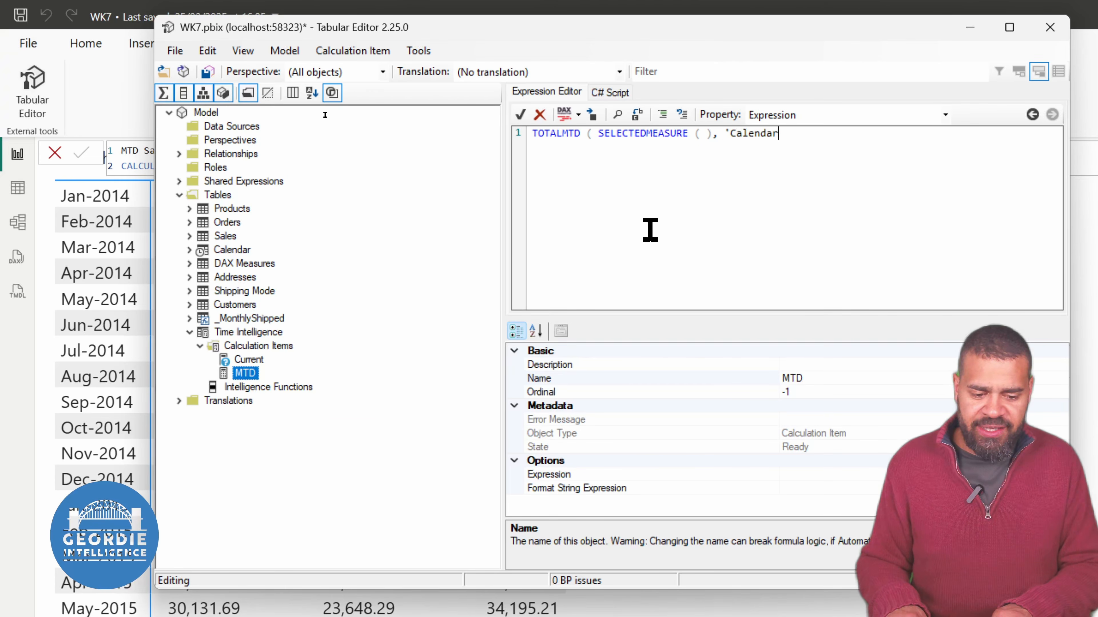
type("'")
type("[Date")
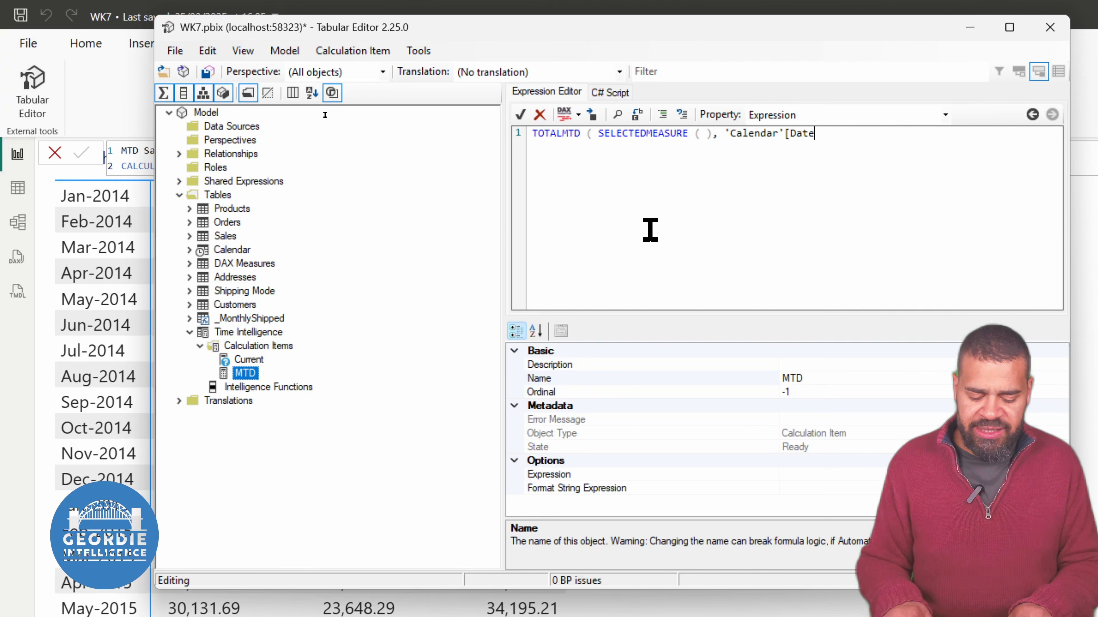
type("])")
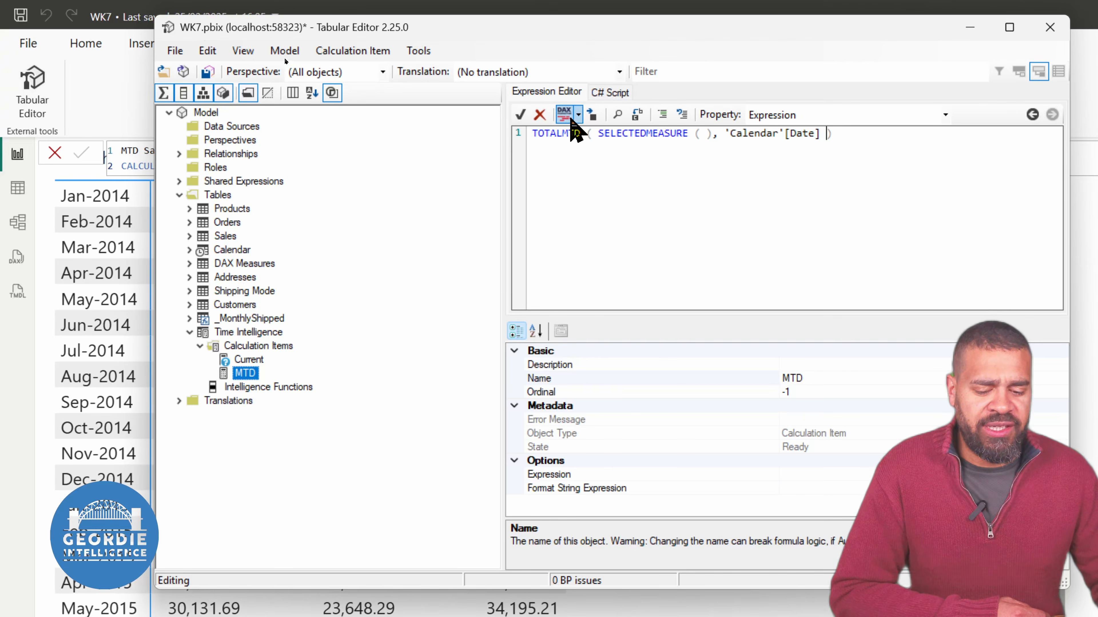
left_click(564, 115)
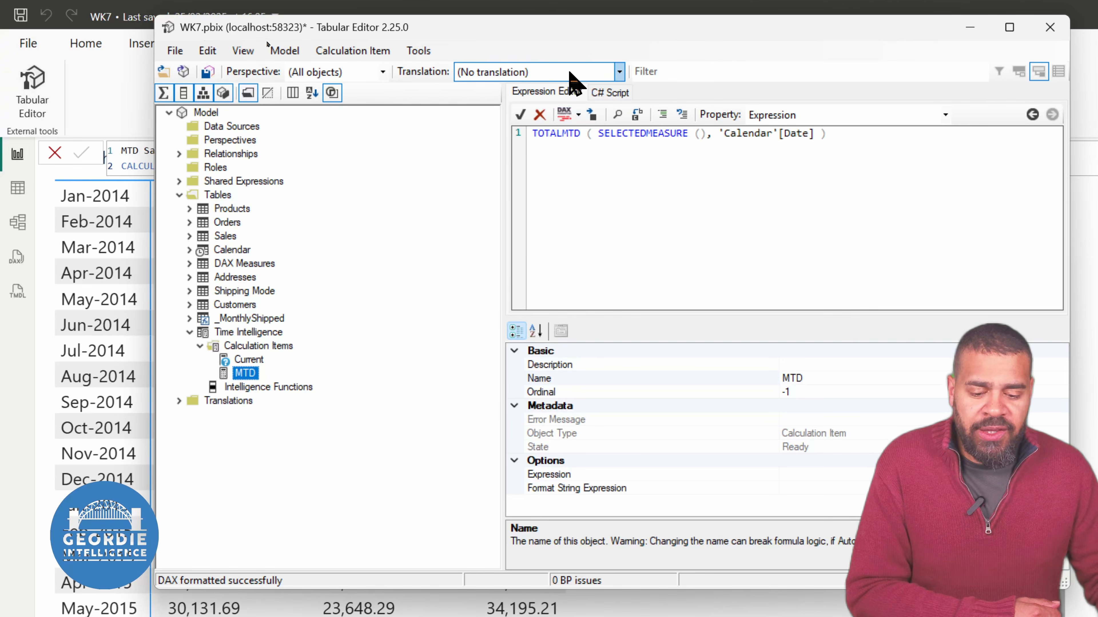
left_click(520, 115)
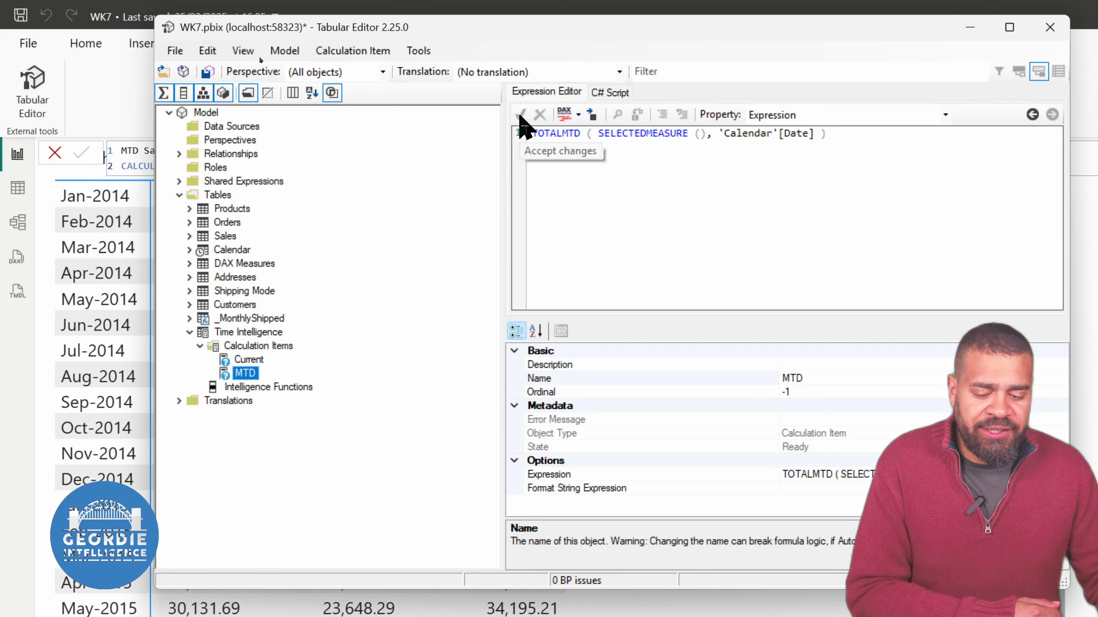
Add a calculation item named QTD below MTD in the Time Intelligence group
right_click(245, 347)
left_click(301, 356)
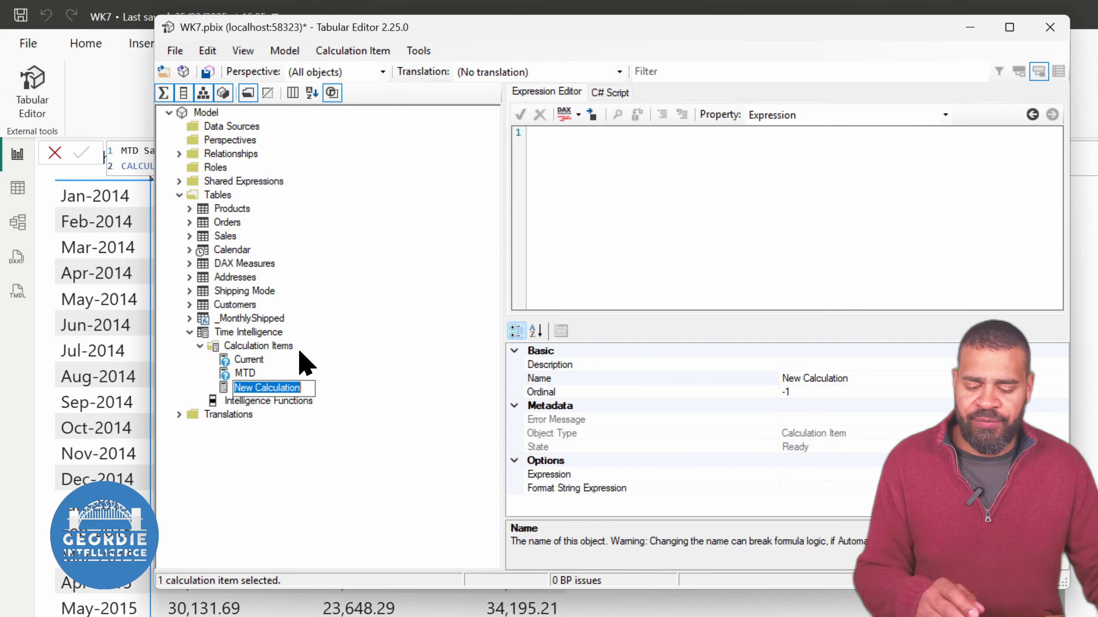
type("QTD")
key("Return")
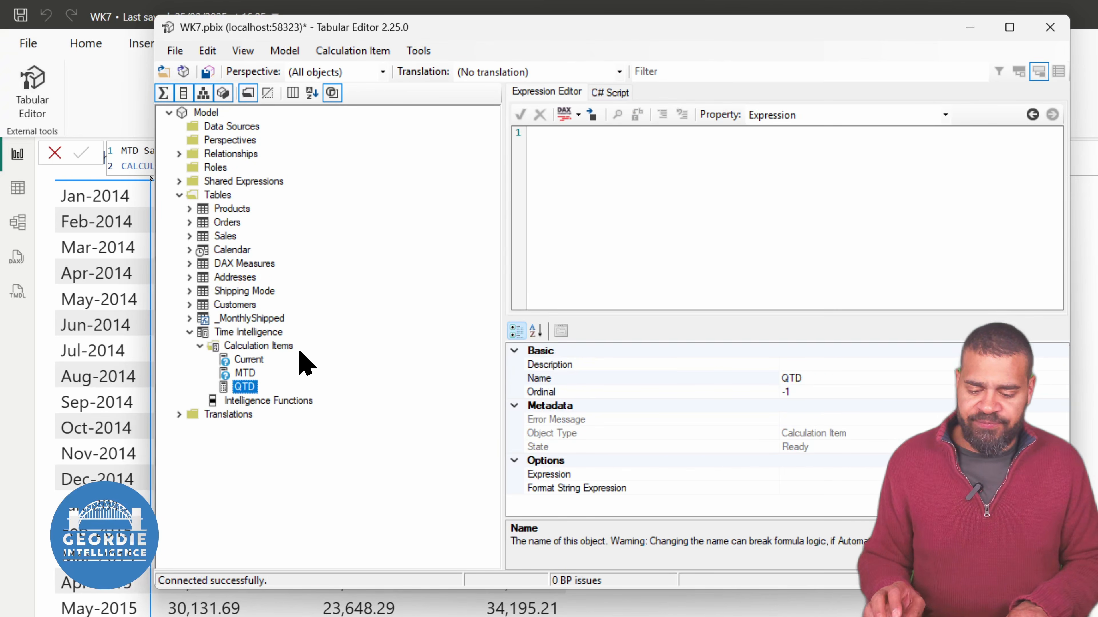
Define the QTD item's expression as TOTALQTD ( SELECTEDMEASURE (), 'Calendar'[Date] ), format the DAX and accept it
left_click(596, 221)
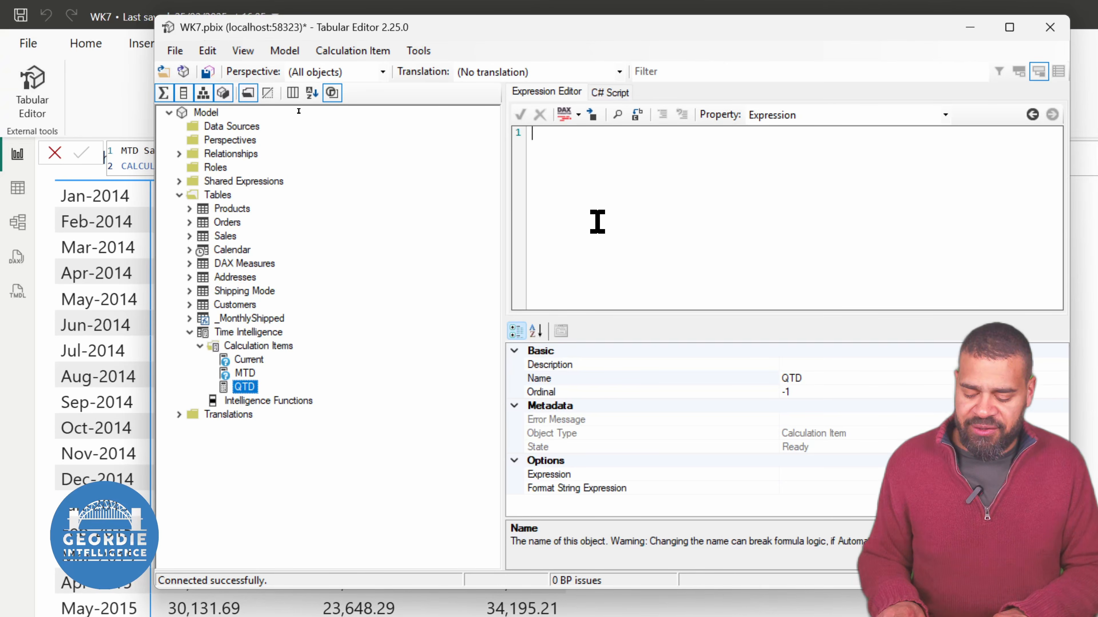
type("TOTAL")
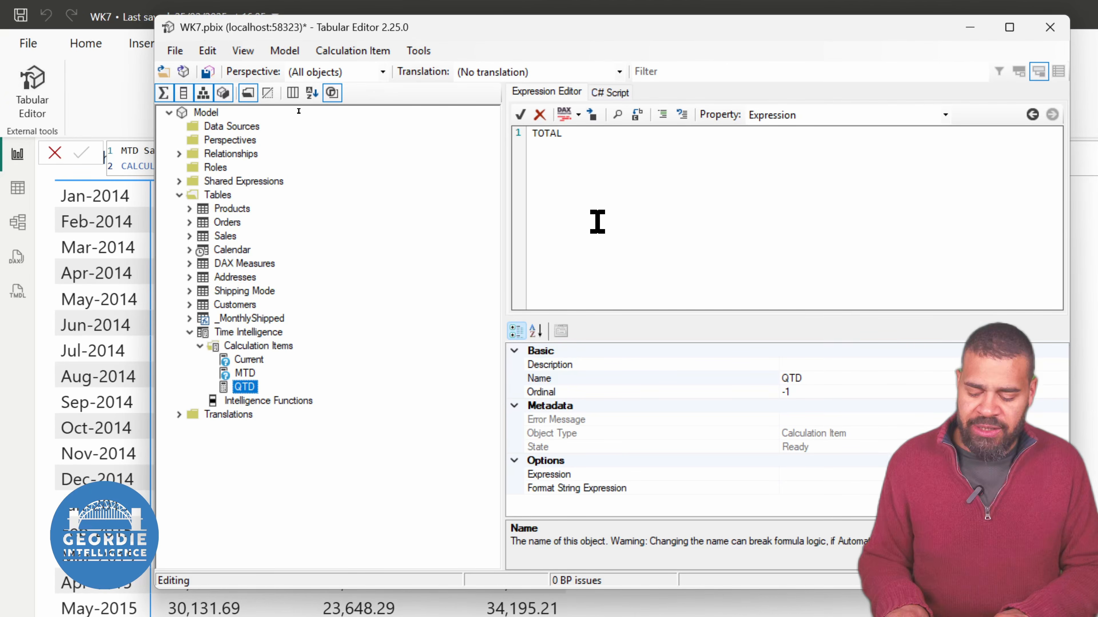
type("QTD )")
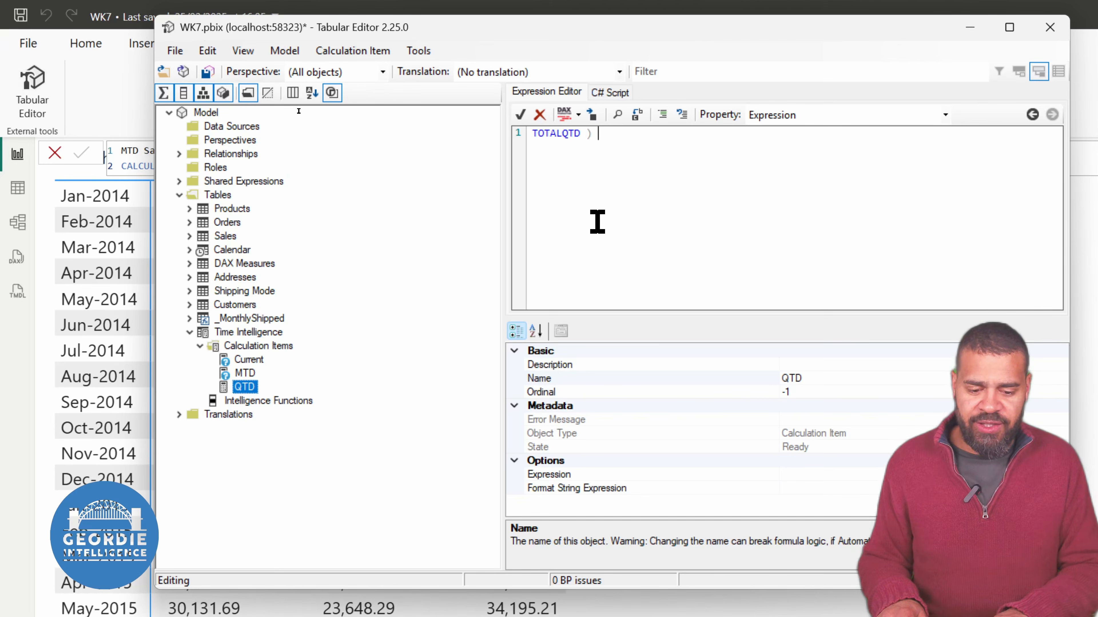
key("BackSpace")
type("( SE")
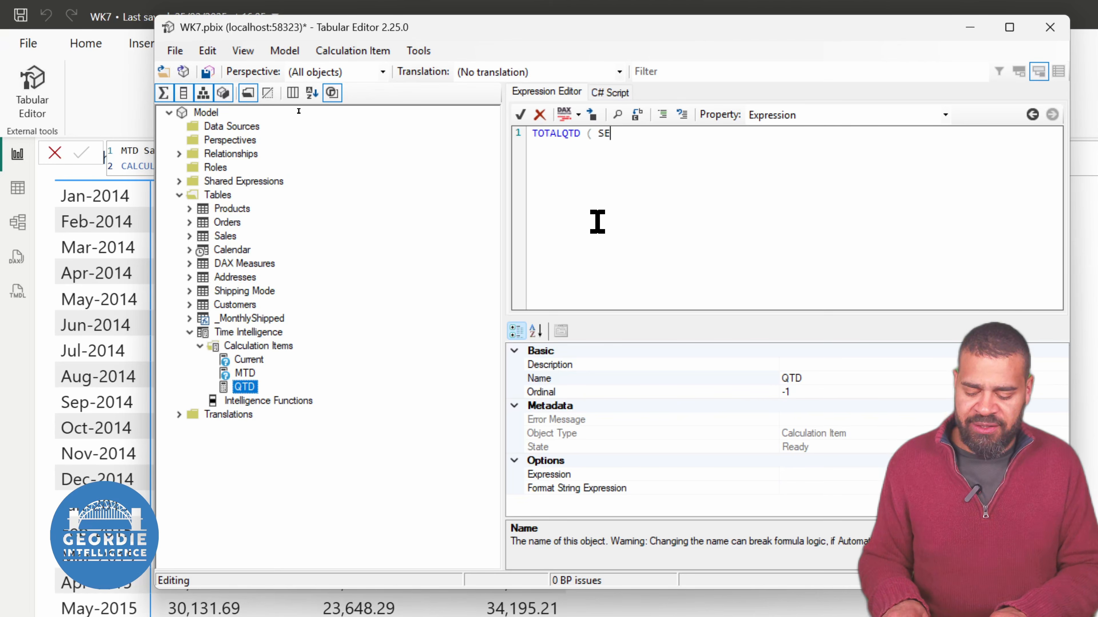
type("LECTEDMEASUR")
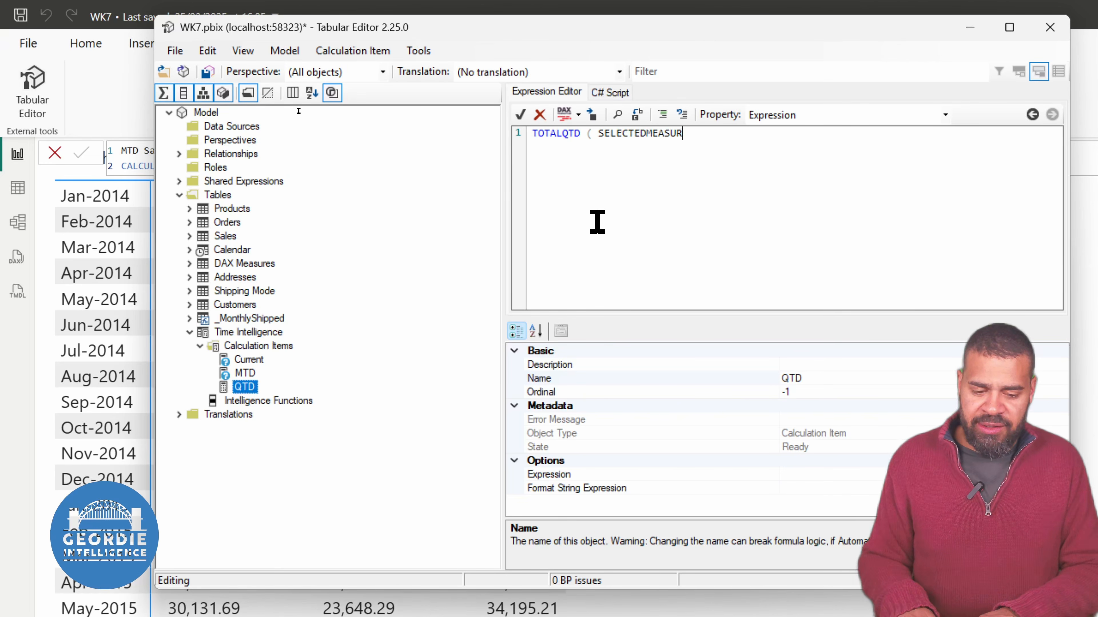
type("E (), ")
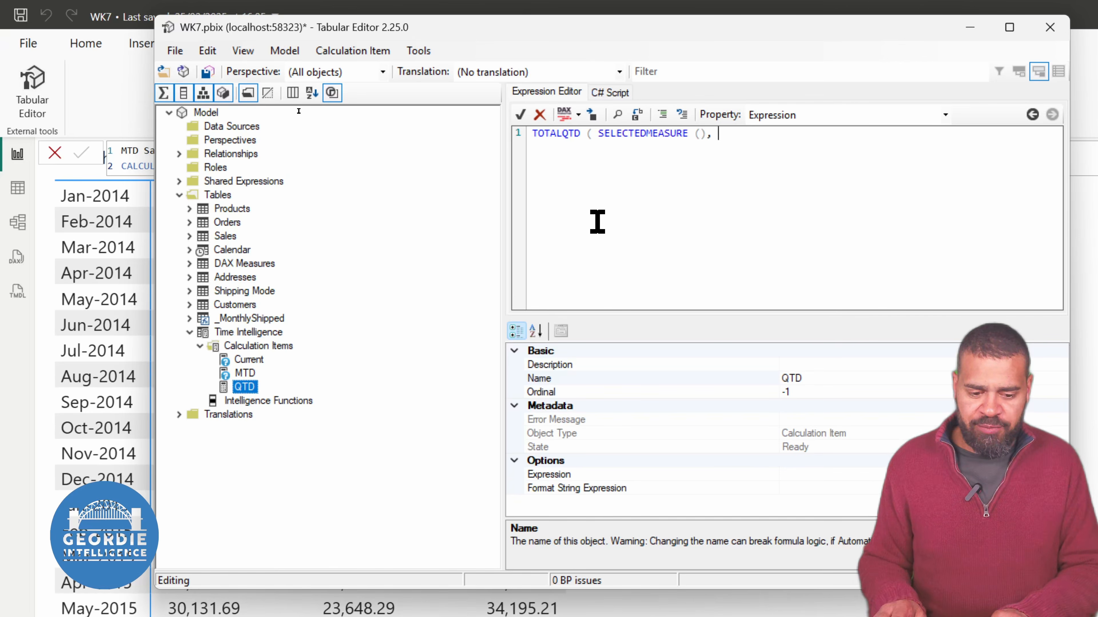
type("'Calen")
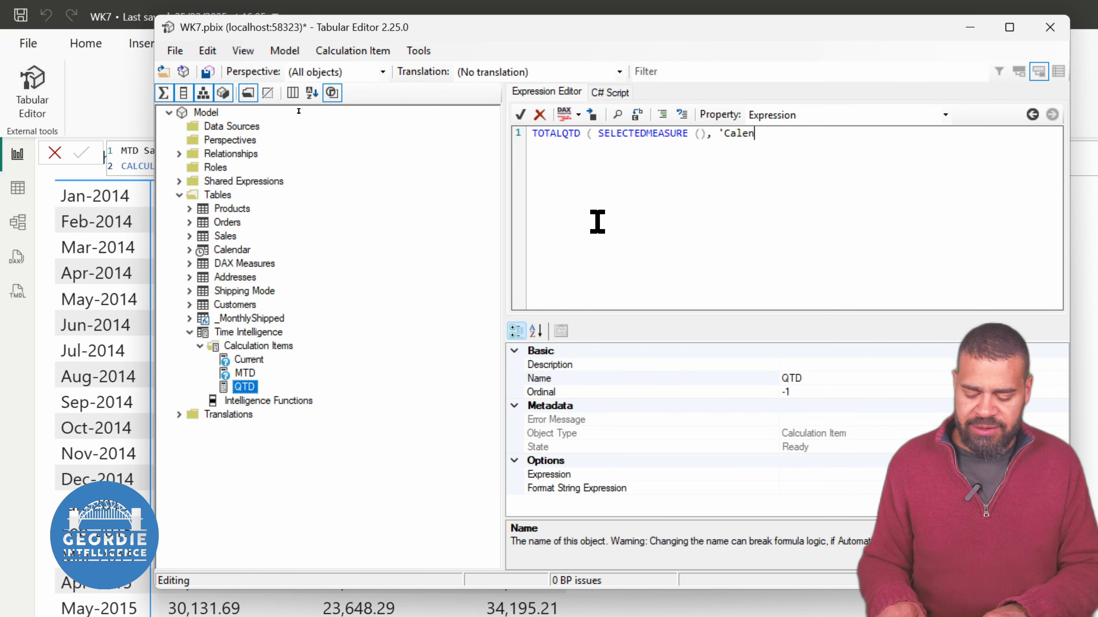
type("dar'[Date")
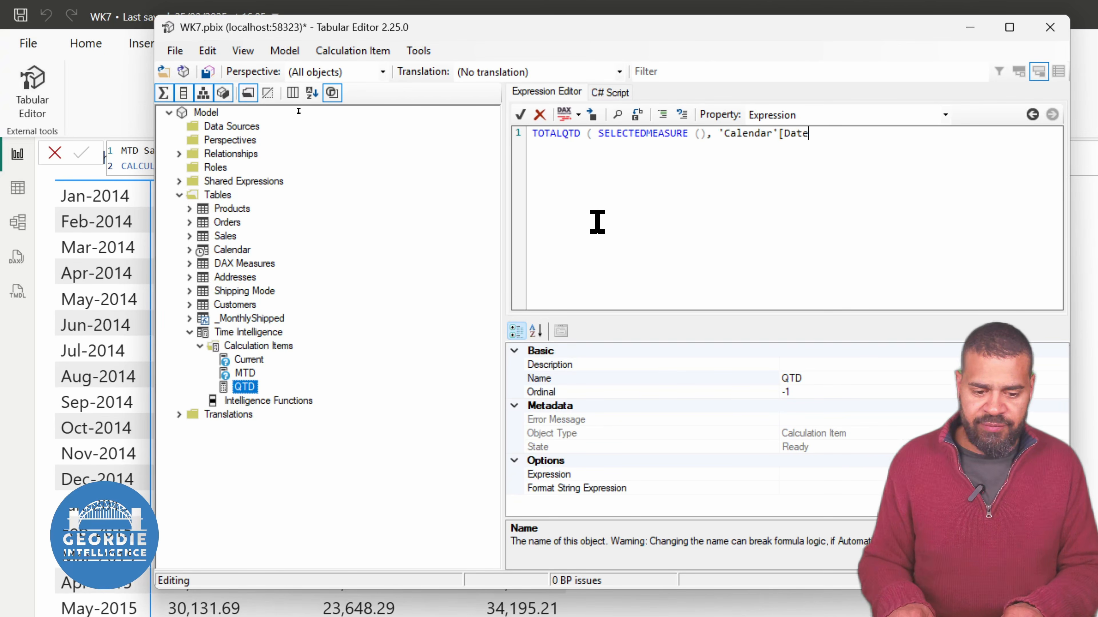
type("])")
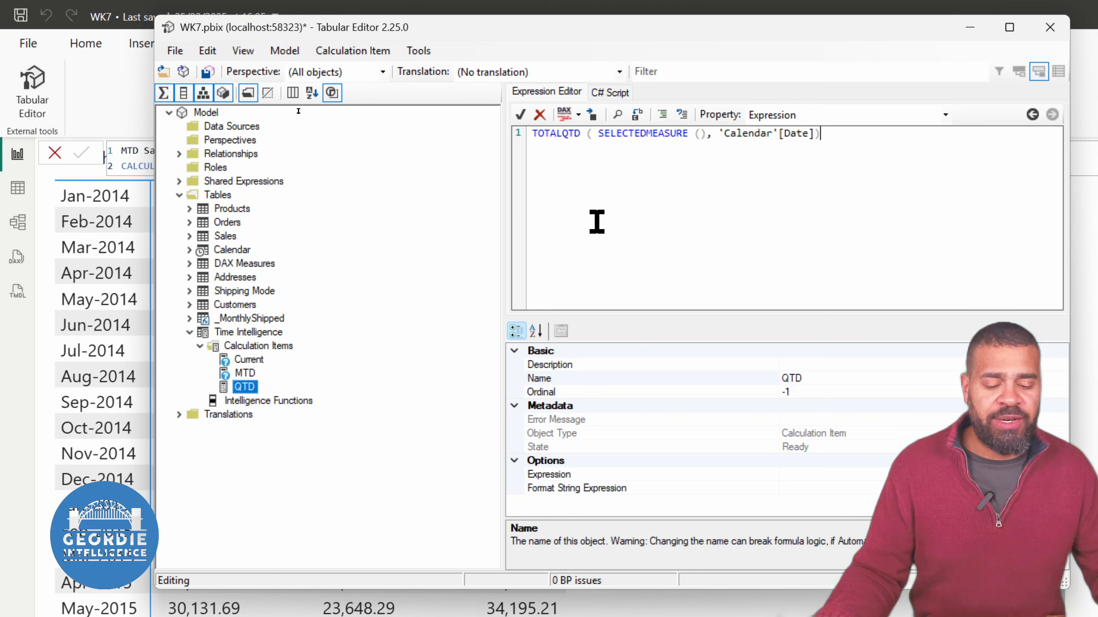
left_click(564, 115)
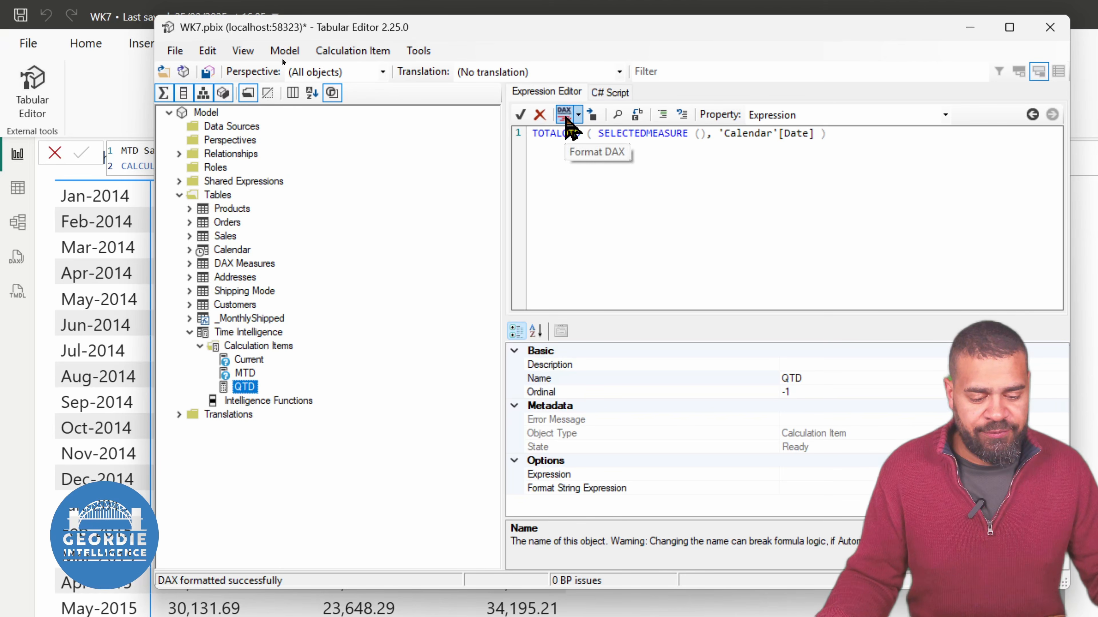
left_click(519, 115)
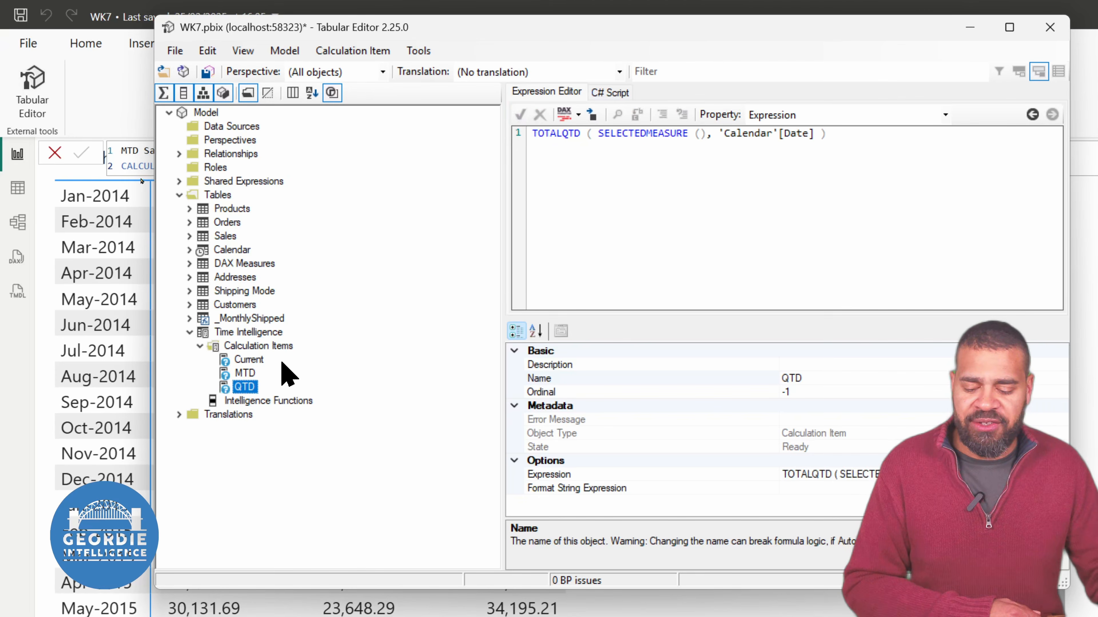
Add a calculation item named YTD below QTD in the Time Intelligence group
right_click(291, 346)
left_click(335, 365)
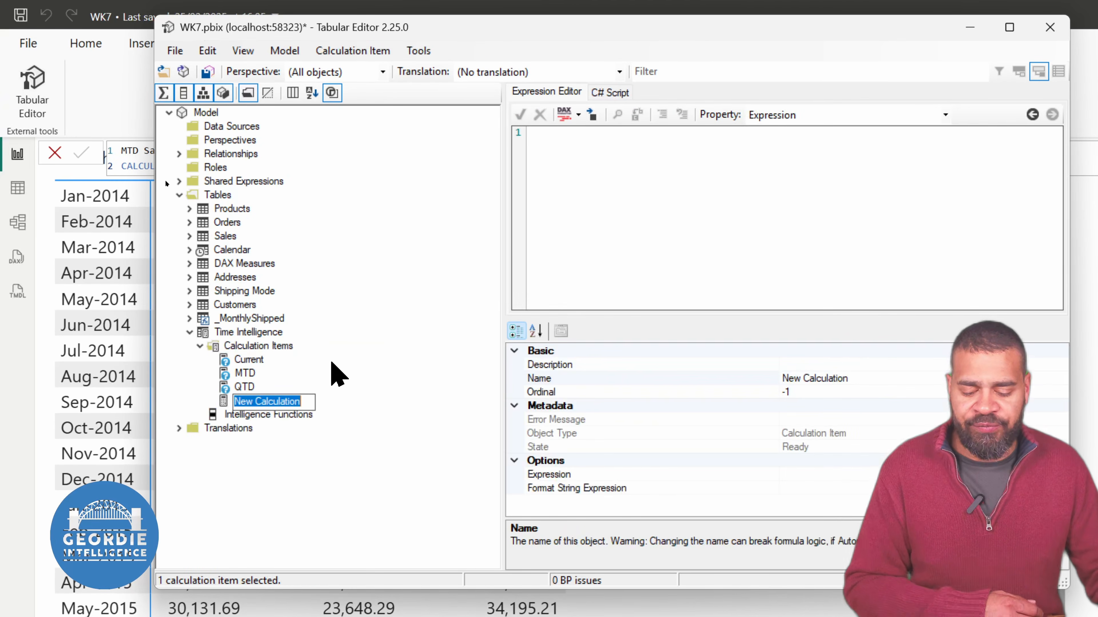
type("YTD")
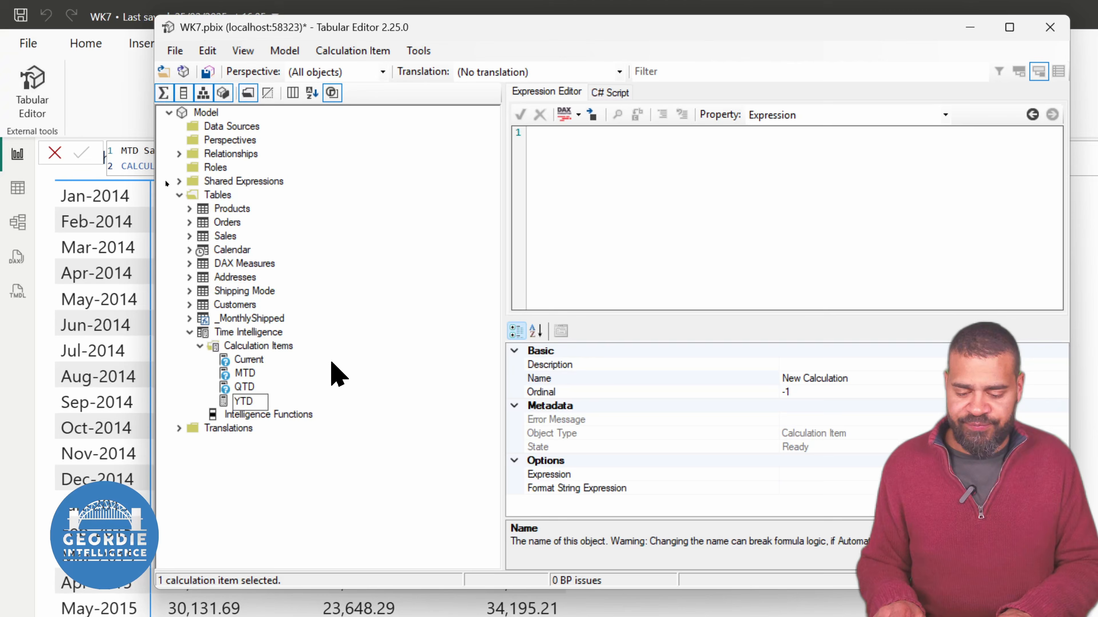
key("Return")
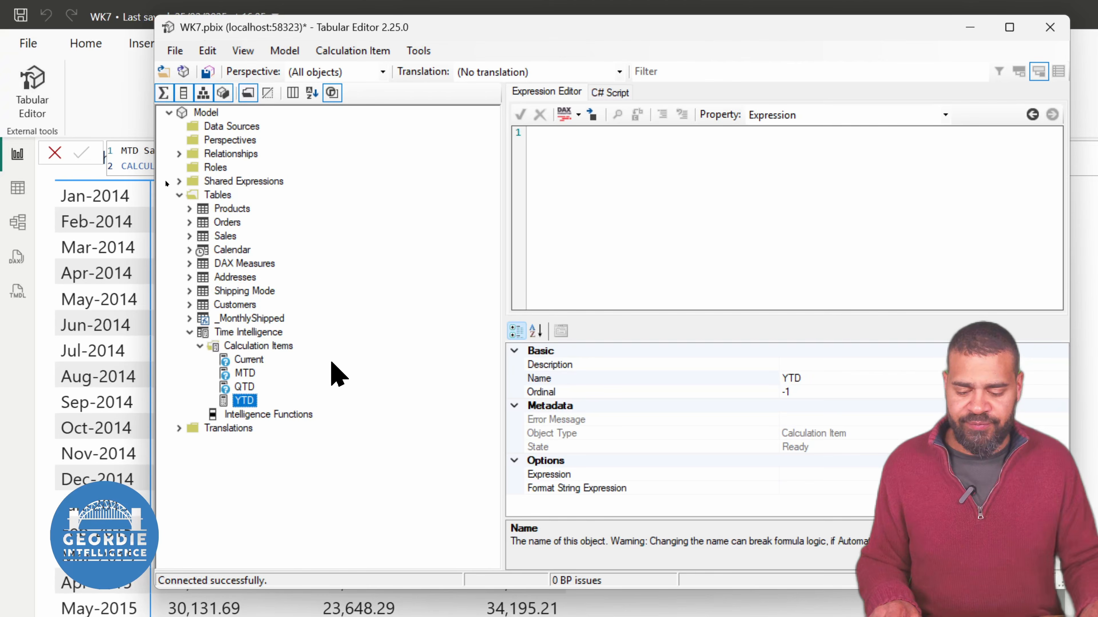
Define the YTD item's expression as TOTALYTD ( SELECTEDMEASURE (), 'Calendar'[Date] ), format the DAX and accept it
left_click(742, 204)
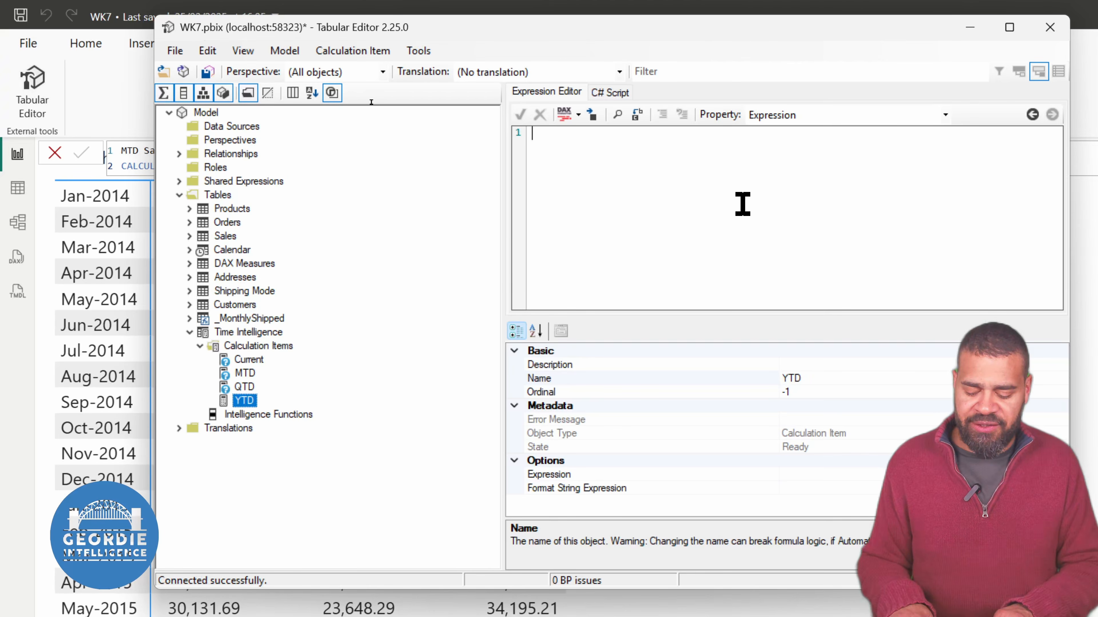
type("TOTAL")
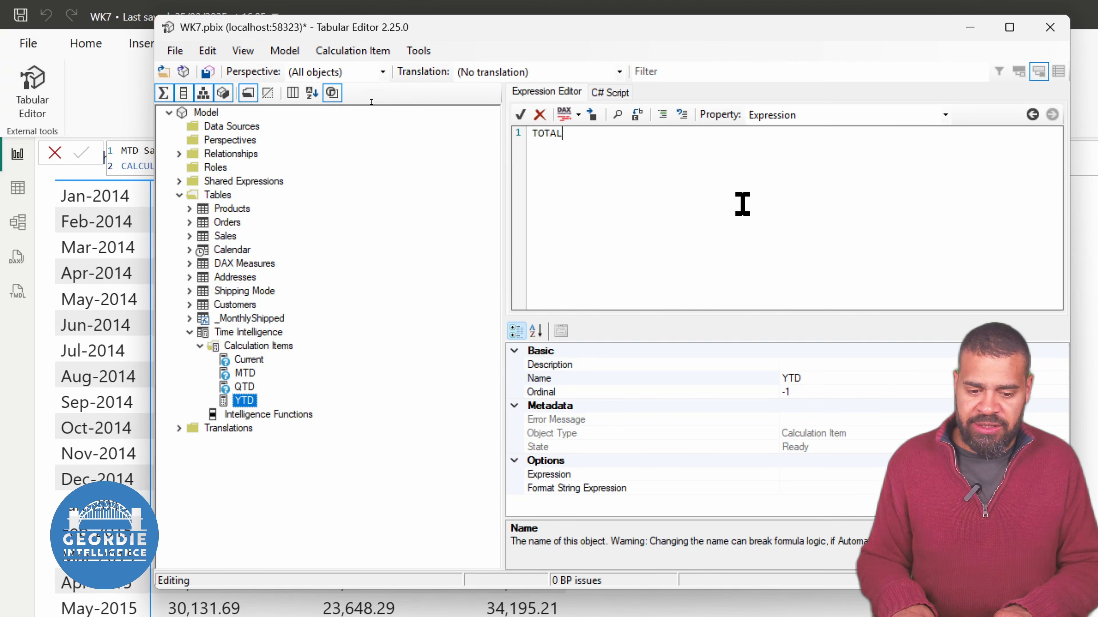
type("YTD")
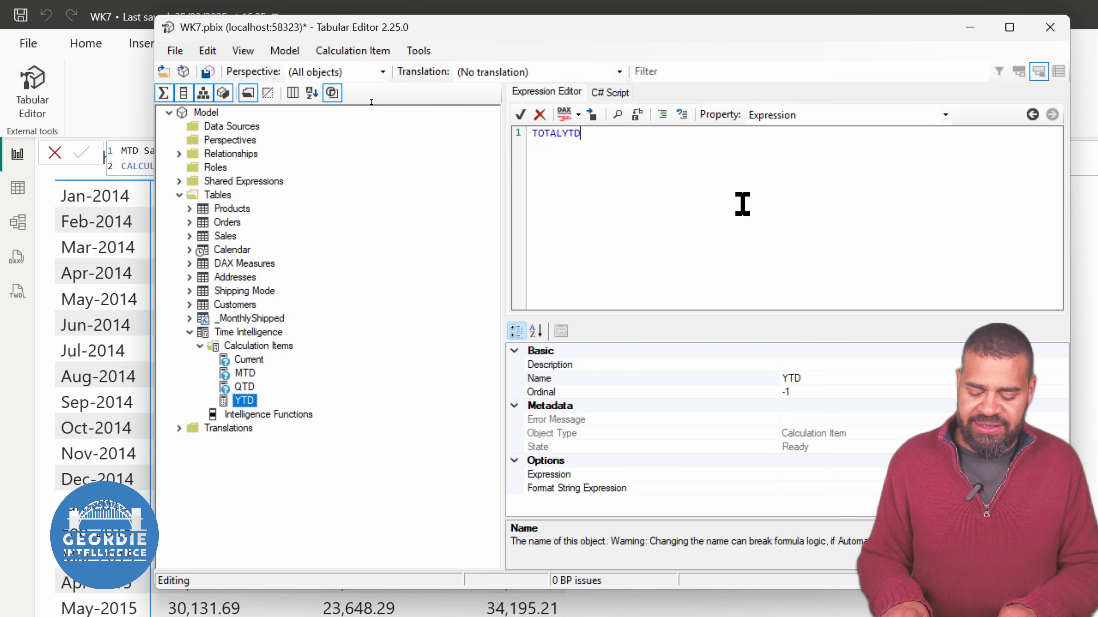
type(" ( ")
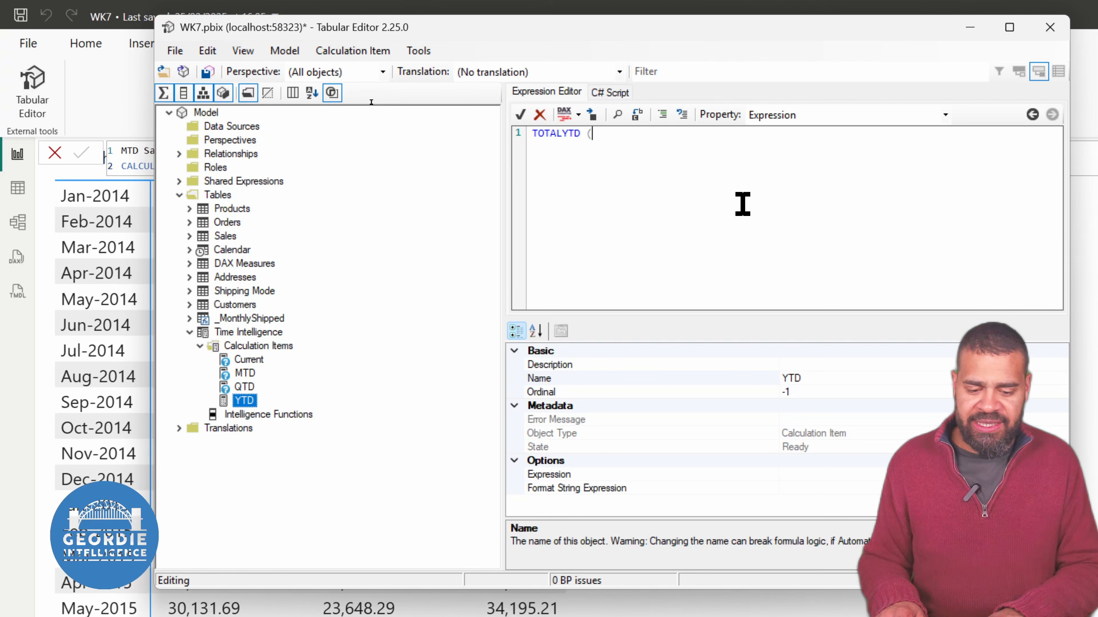
type("S")
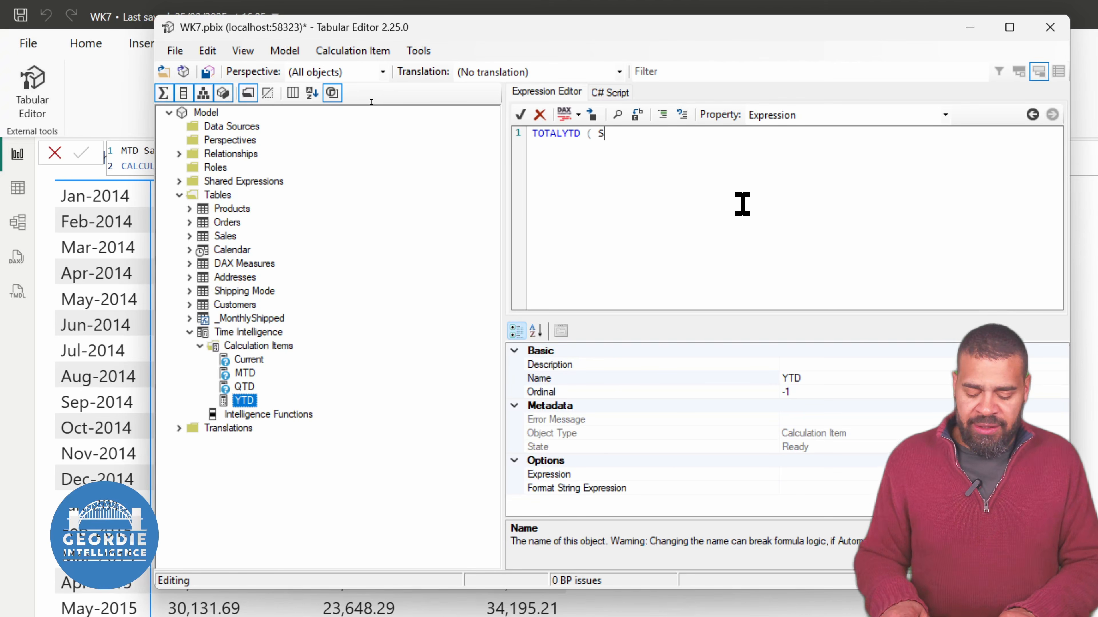
type("ELECTEDMEASURE (")
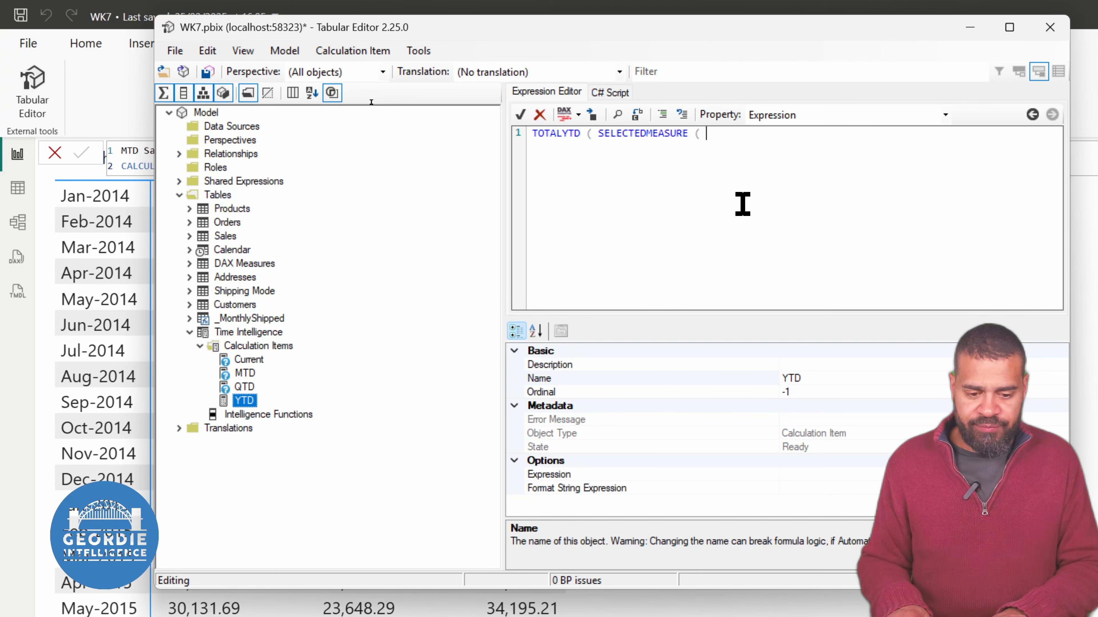
key("BackSpace")
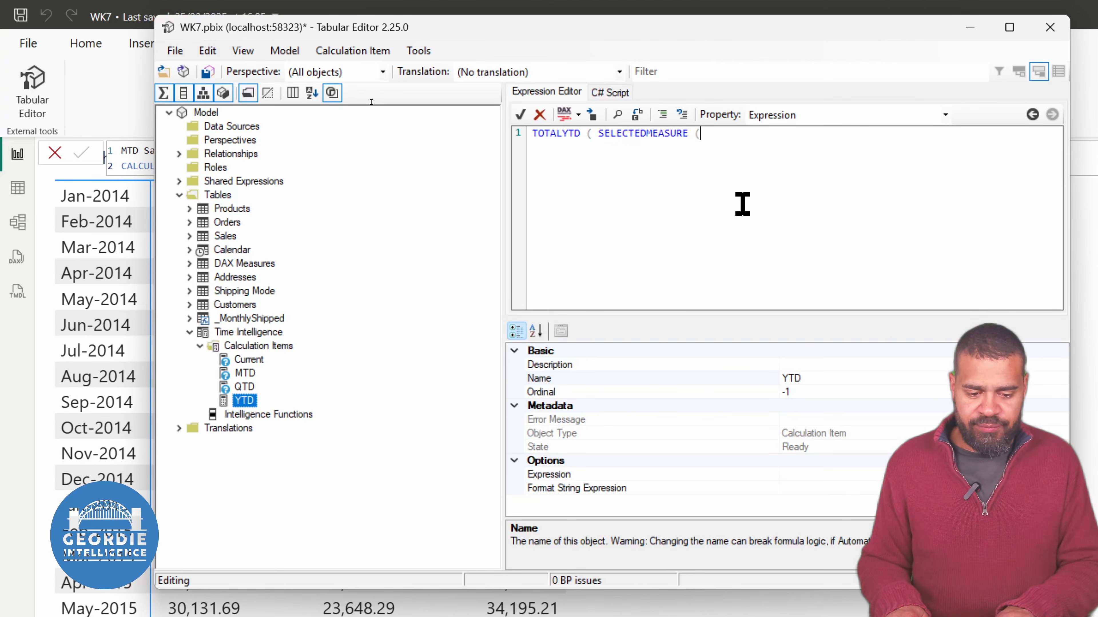
type("), ")
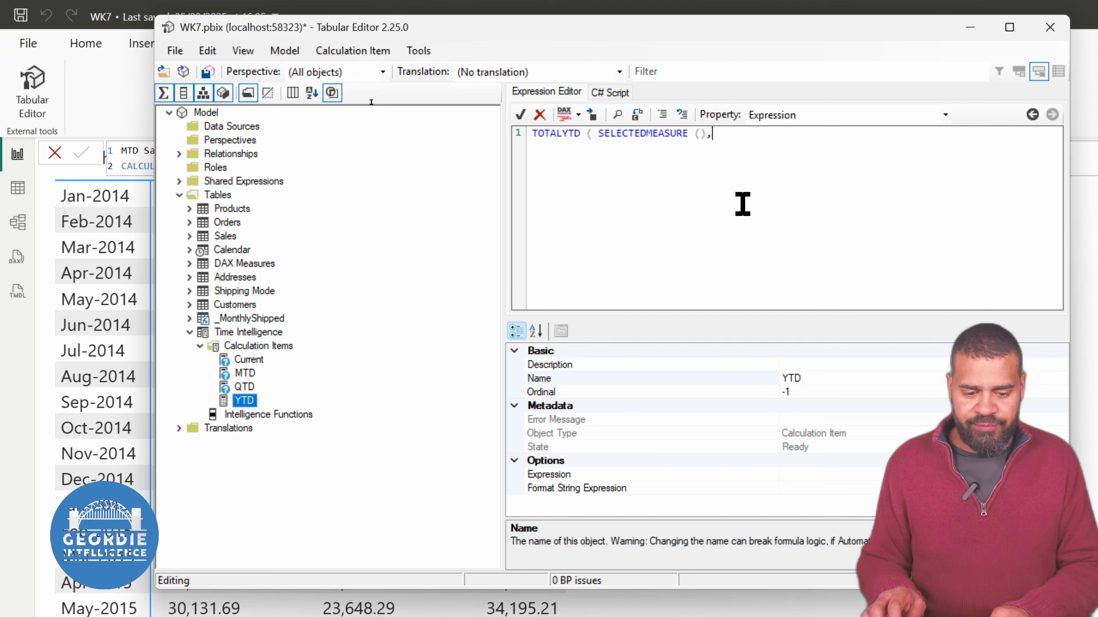
type("'Cale")
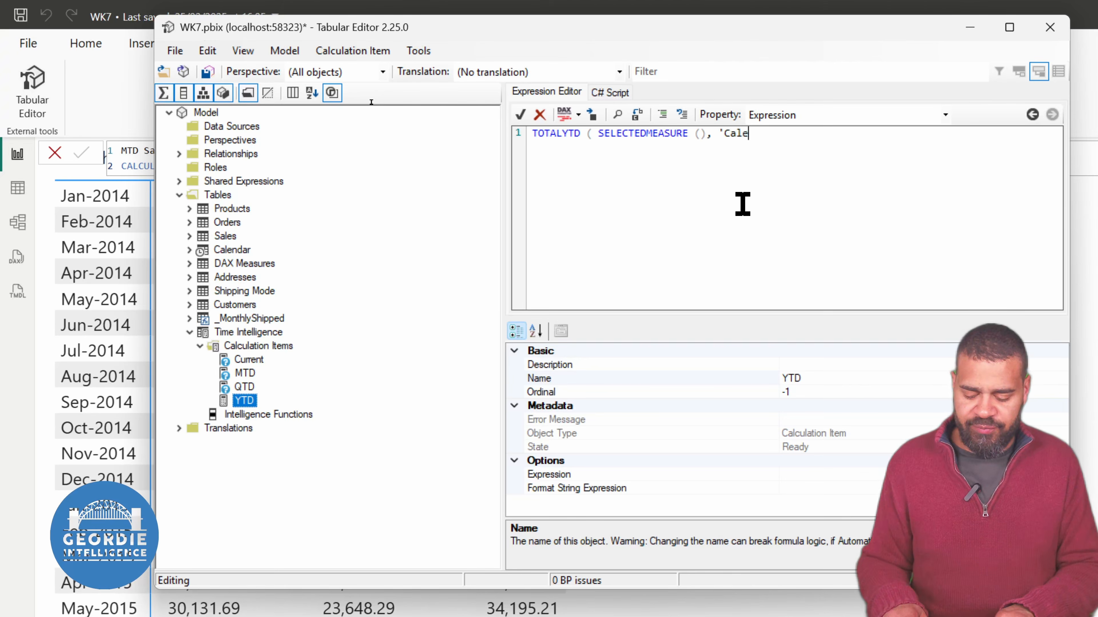
type("ndar'[Dat")
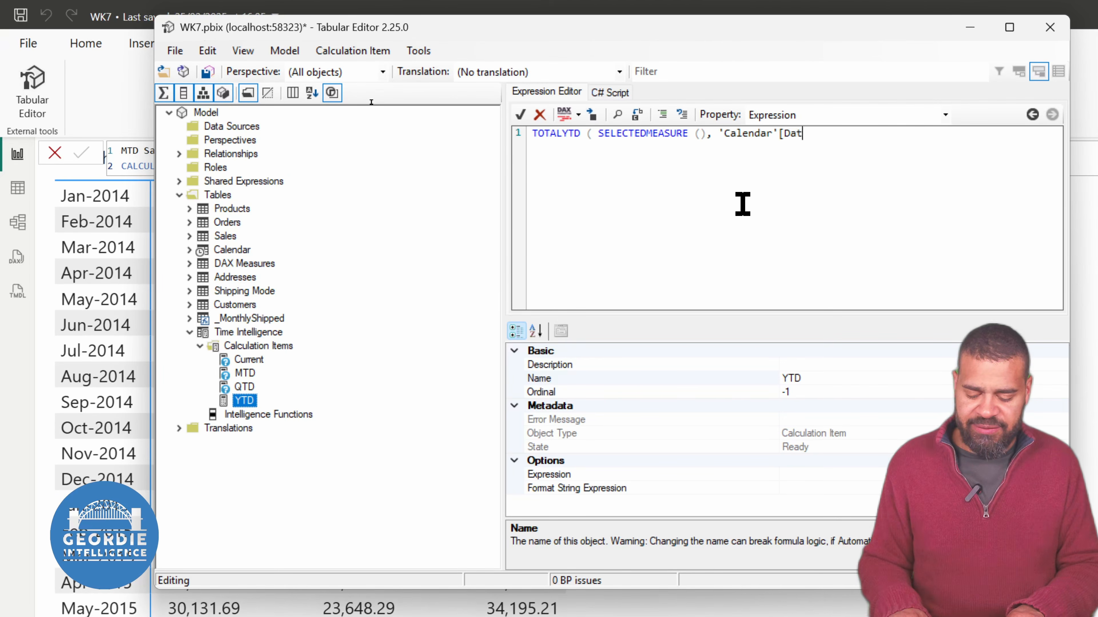
type("e])")
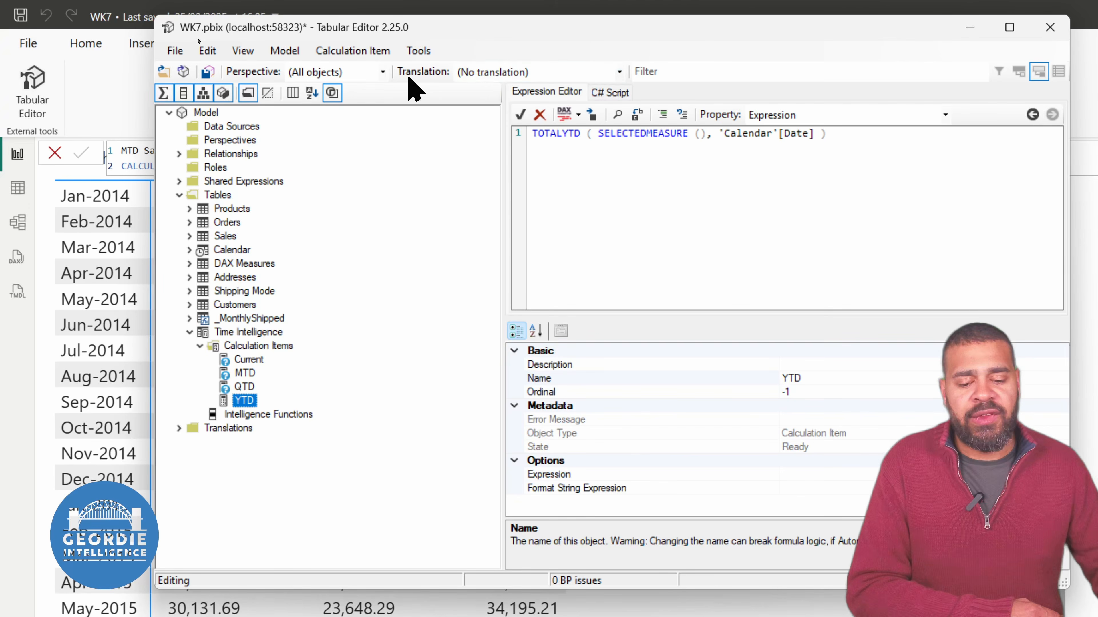
left_click(564, 115)
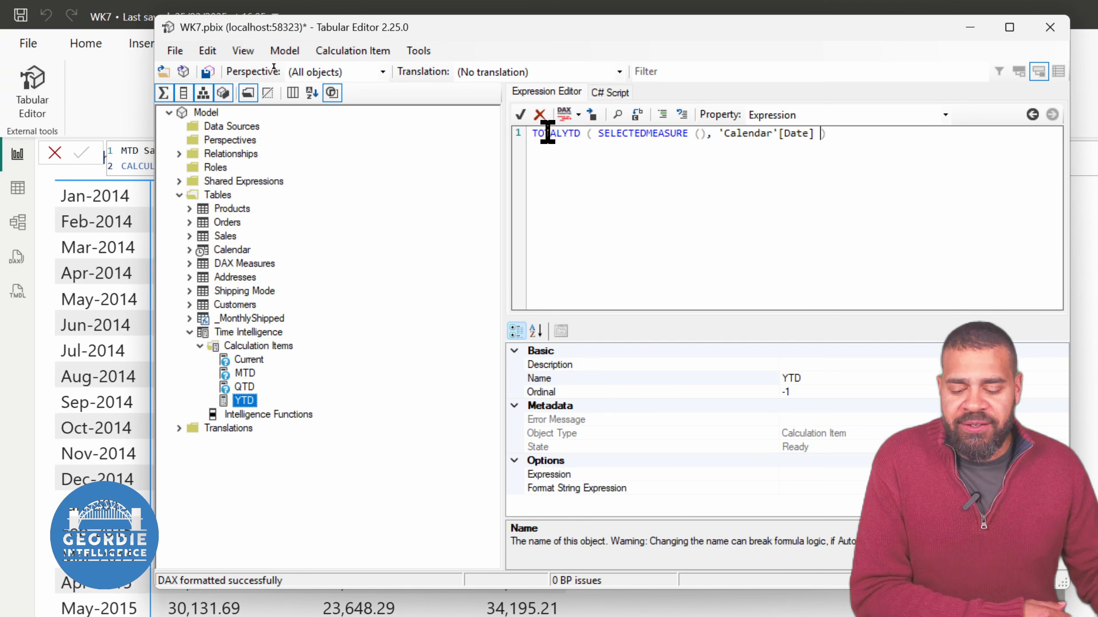
left_click(521, 122)
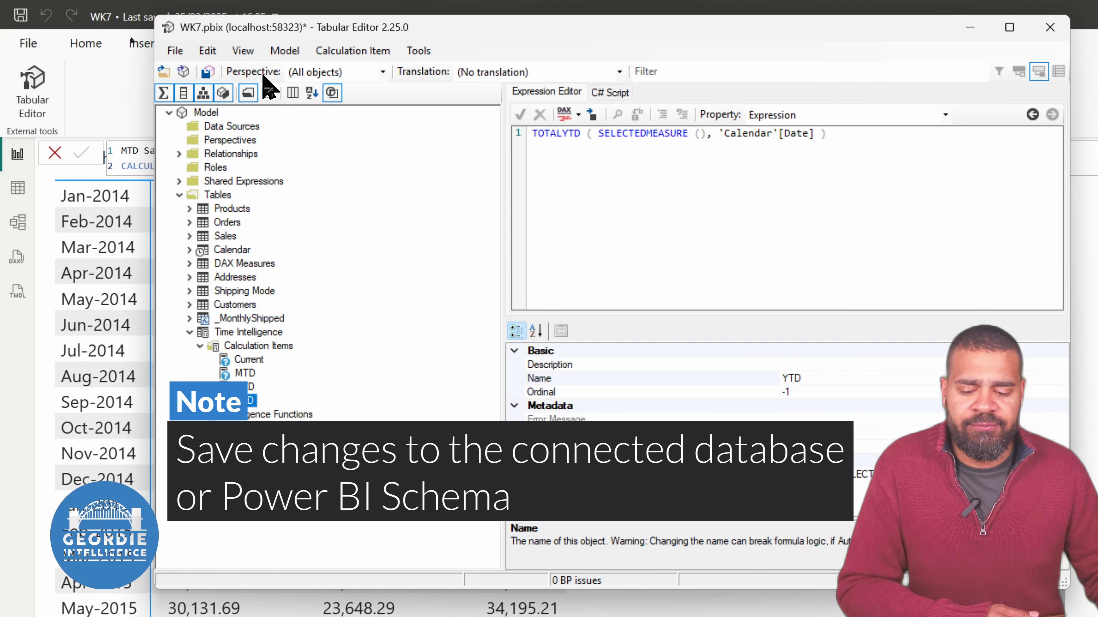
Save the calculation group to the connected model, then switch to Power BI Desktop and refresh the calculated objects
left_click(207, 73)
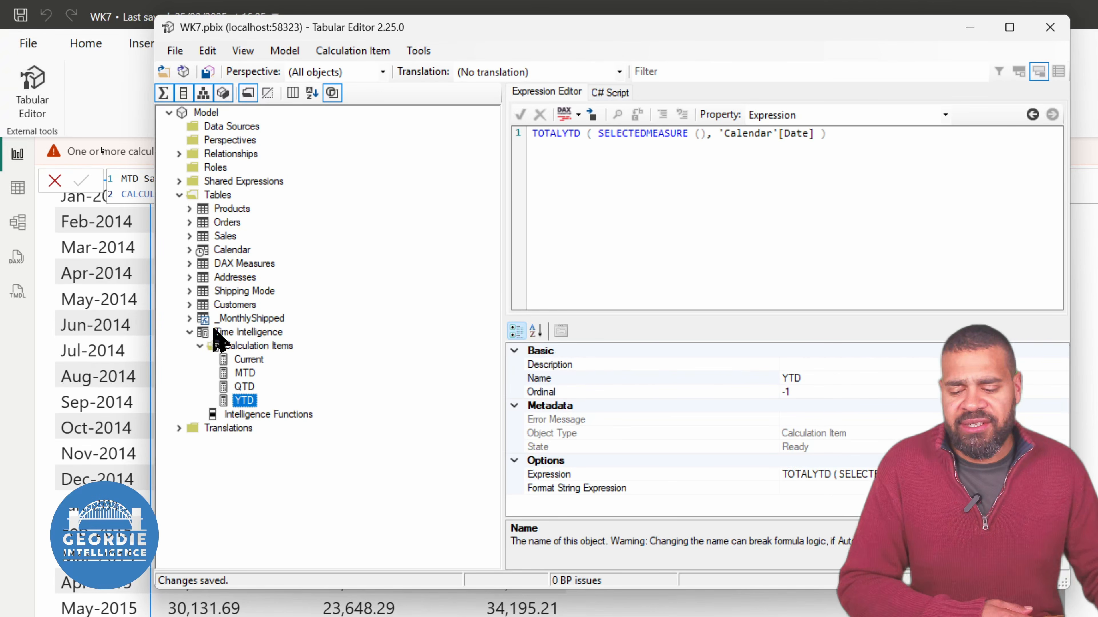
left_click(144, 106)
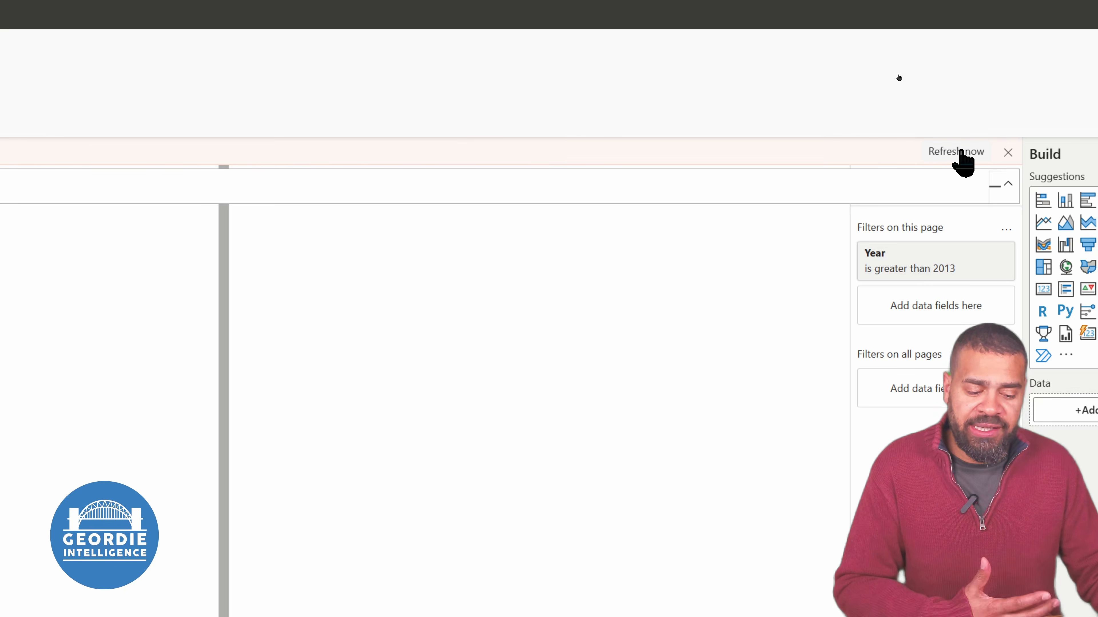
left_click(957, 151)
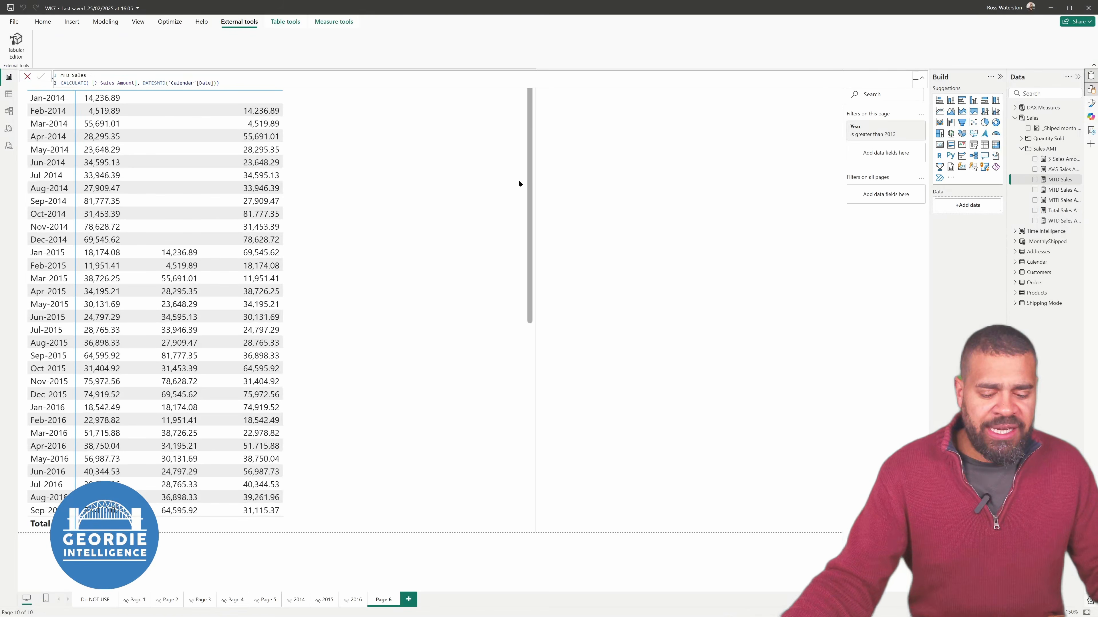
Narrow the existing MTD Sales matrix to free space beside it on Page 6, and deselect it
left_click(521, 226)
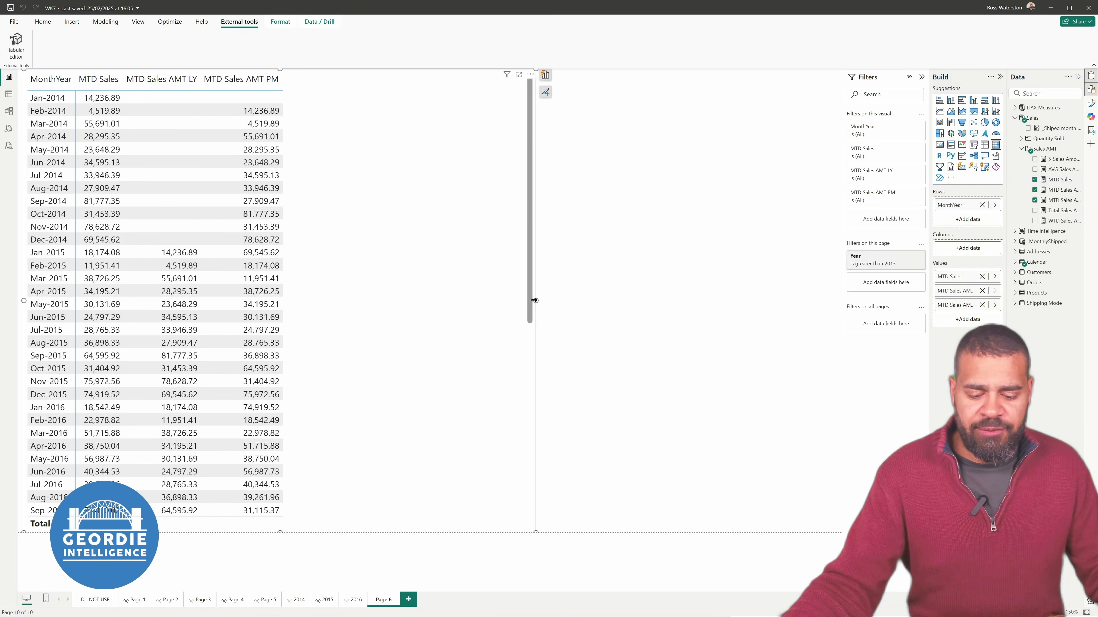
left_click_drag(534, 300, 333, 300)
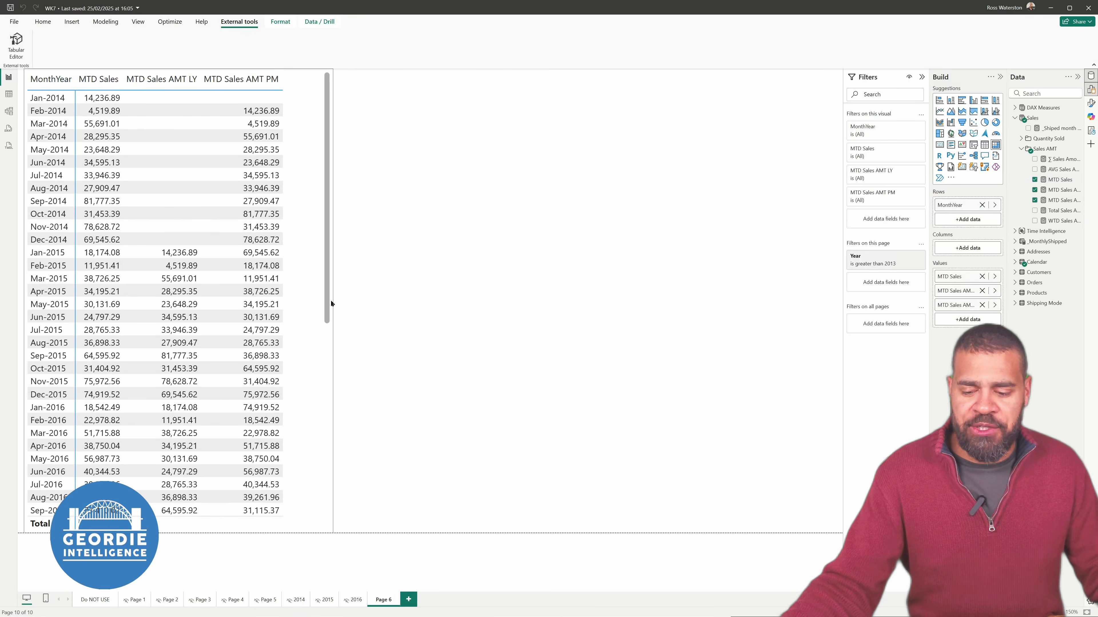
left_click(448, 299)
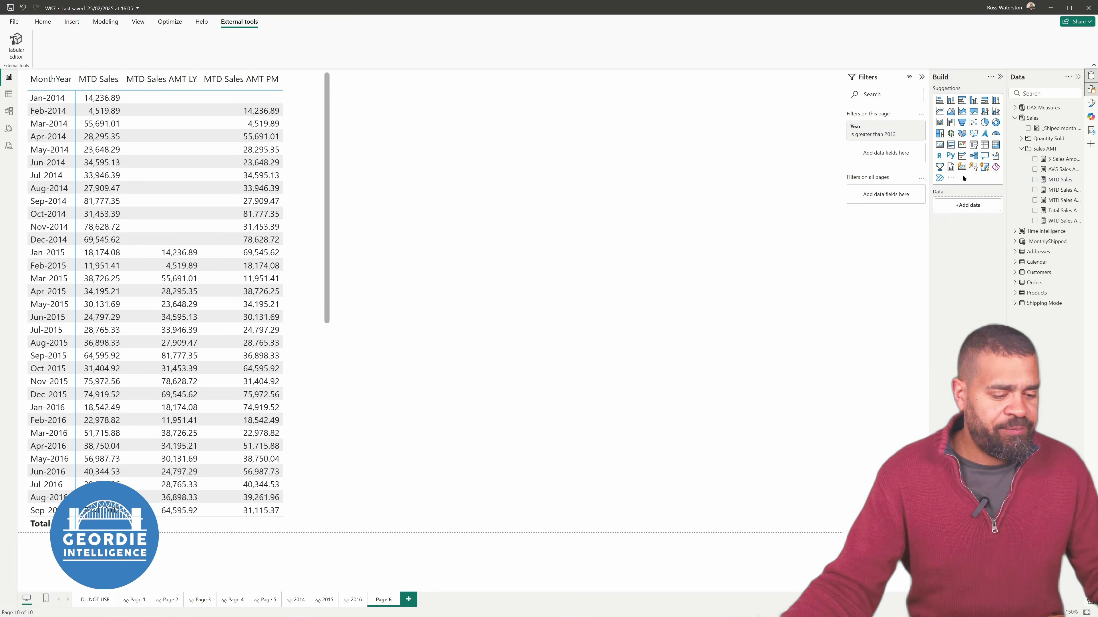
Create a new visual with Intelligence Functions from Time Intelligence, MonthYear from Calendar, and the ∑ Sales Amount measure
left_click(1014, 232)
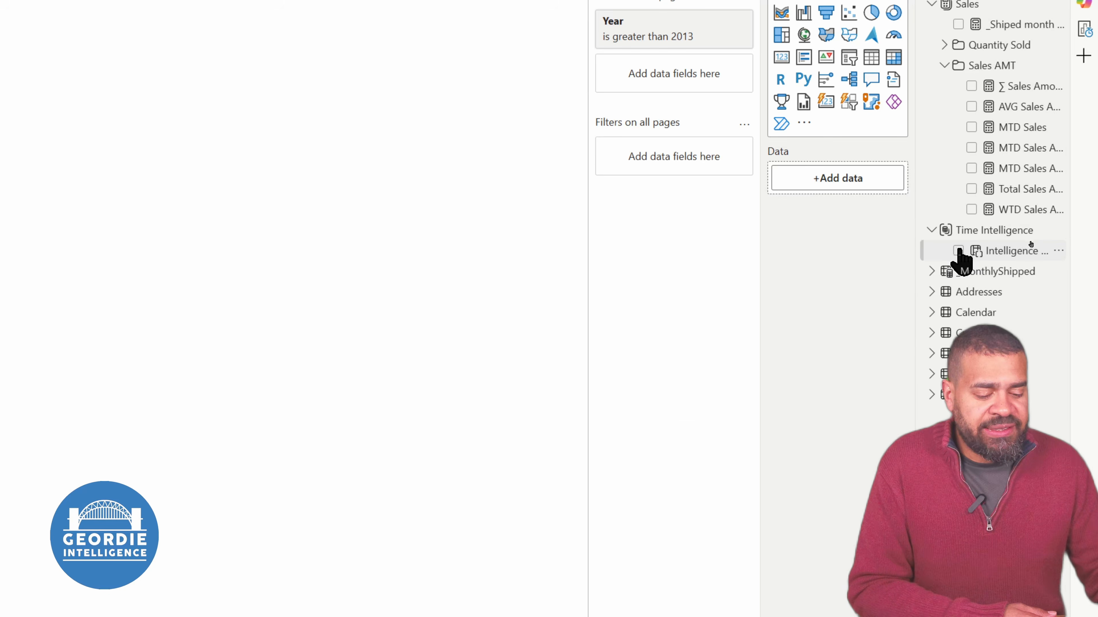
left_click(959, 251)
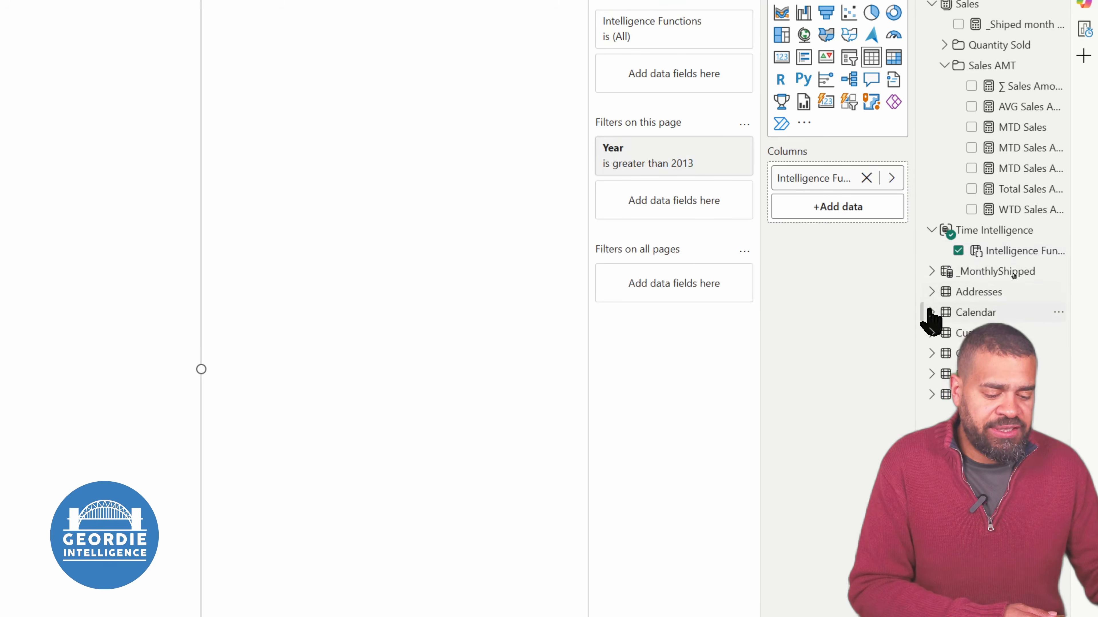
left_click(932, 313)
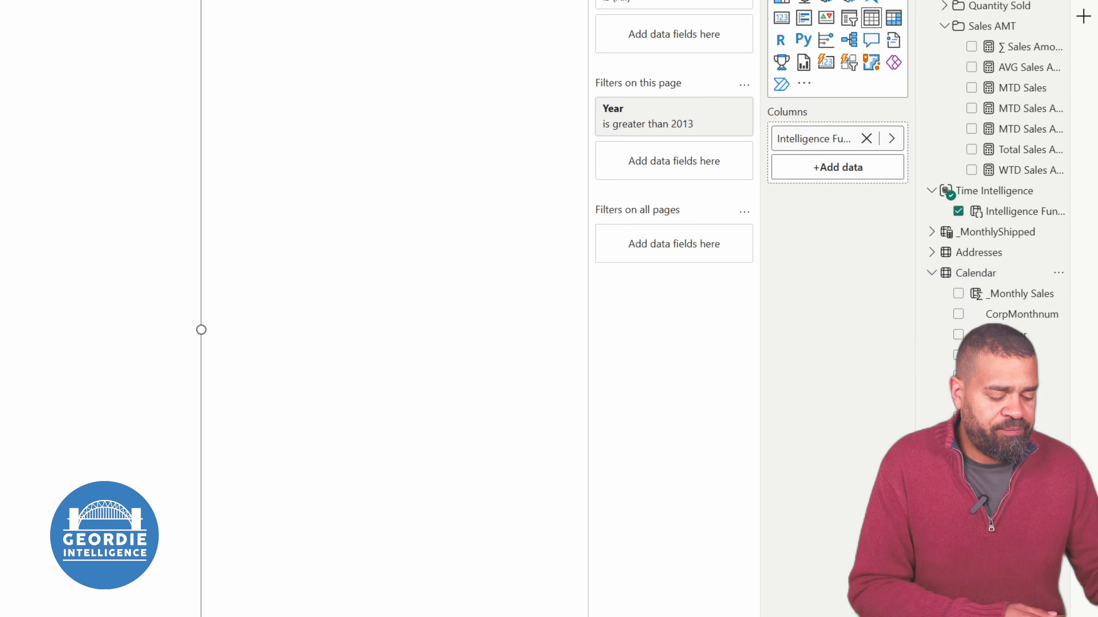
left_click(958, 479)
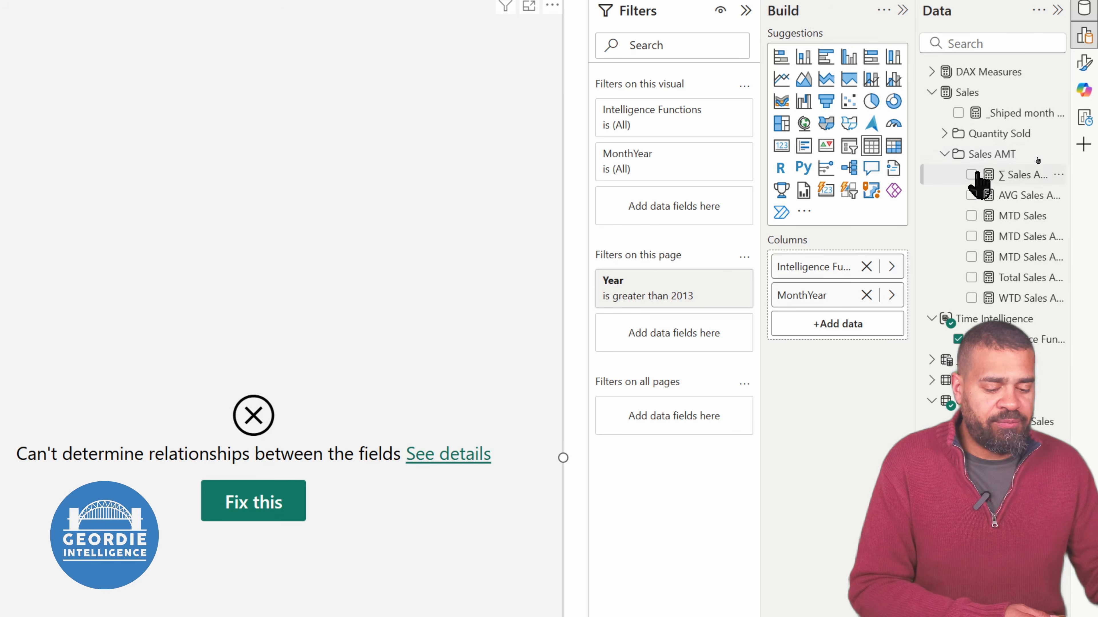
left_click(971, 175)
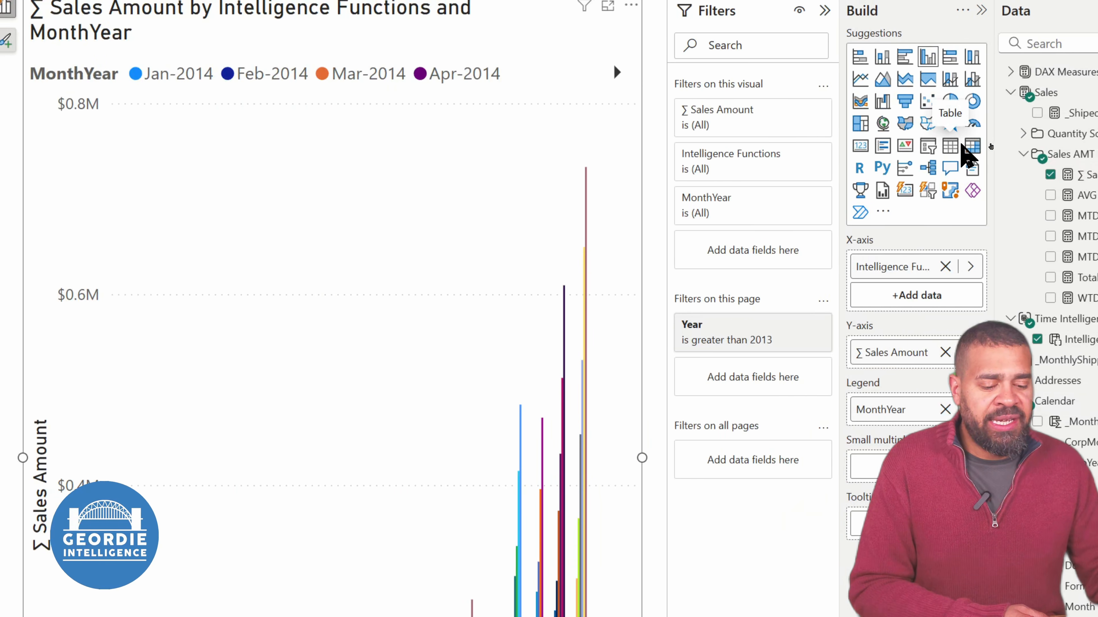
Convert the new visual to a matrix with MonthYear as rows and Intelligence Functions as columns
left_click(960, 146)
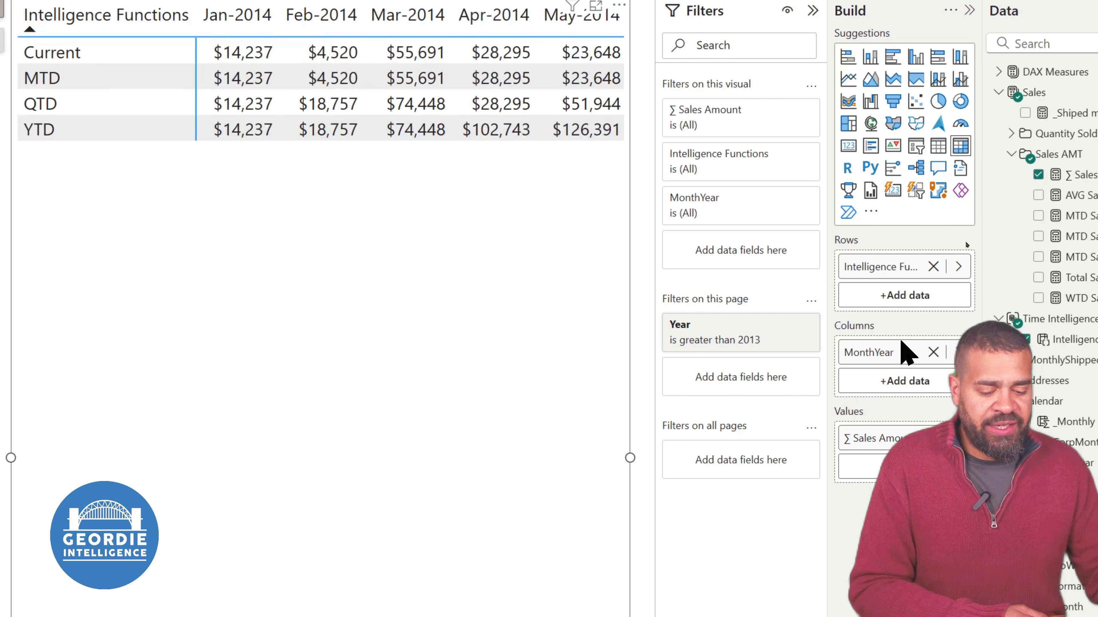
mouse_move(895, 361)
left_mouse_down()
mouse_move(907, 306)
mouse_move(897, 275)
mouse_move(895, 399)
mouse_move(899, 380)
left_mouse_up()
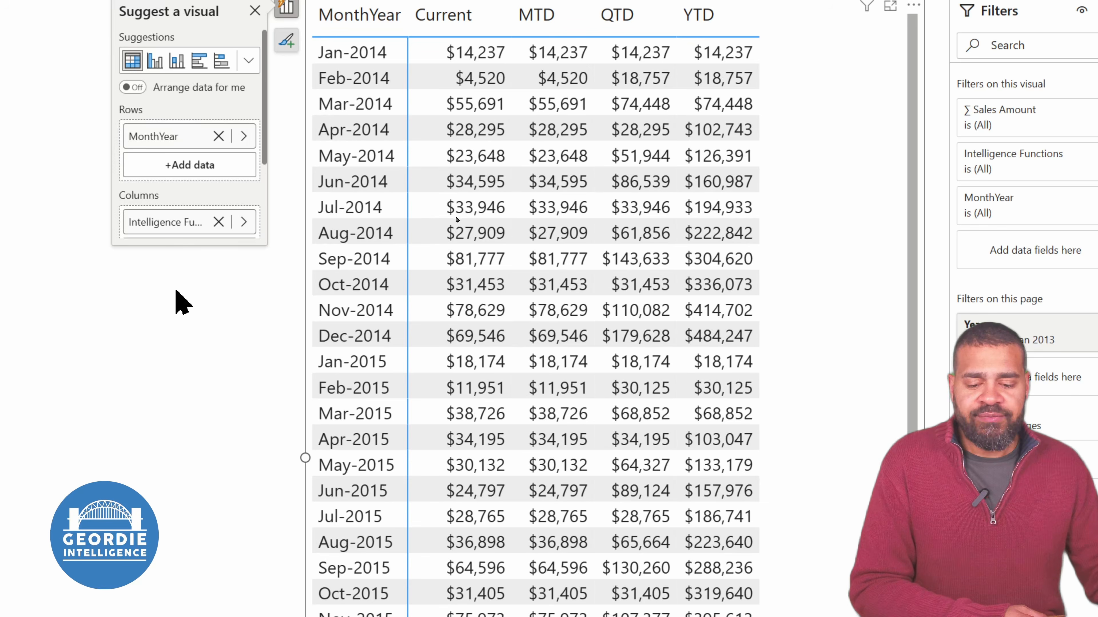
left_click(179, 291)
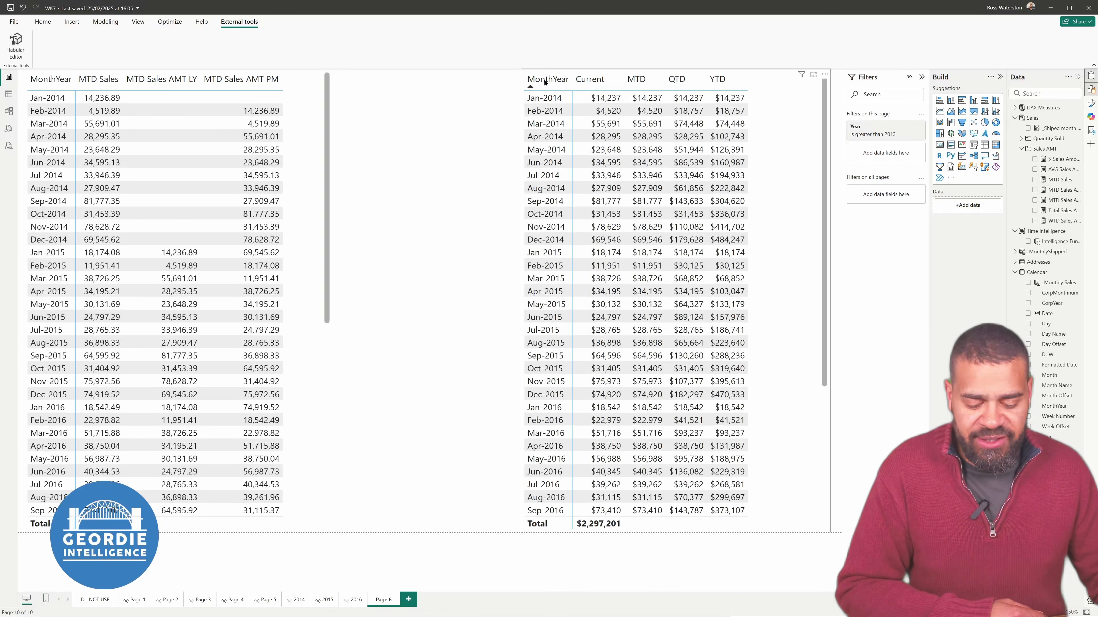
Sort the new matrix by MonthYear in descending order, then return it to ascending order
left_click(547, 79)
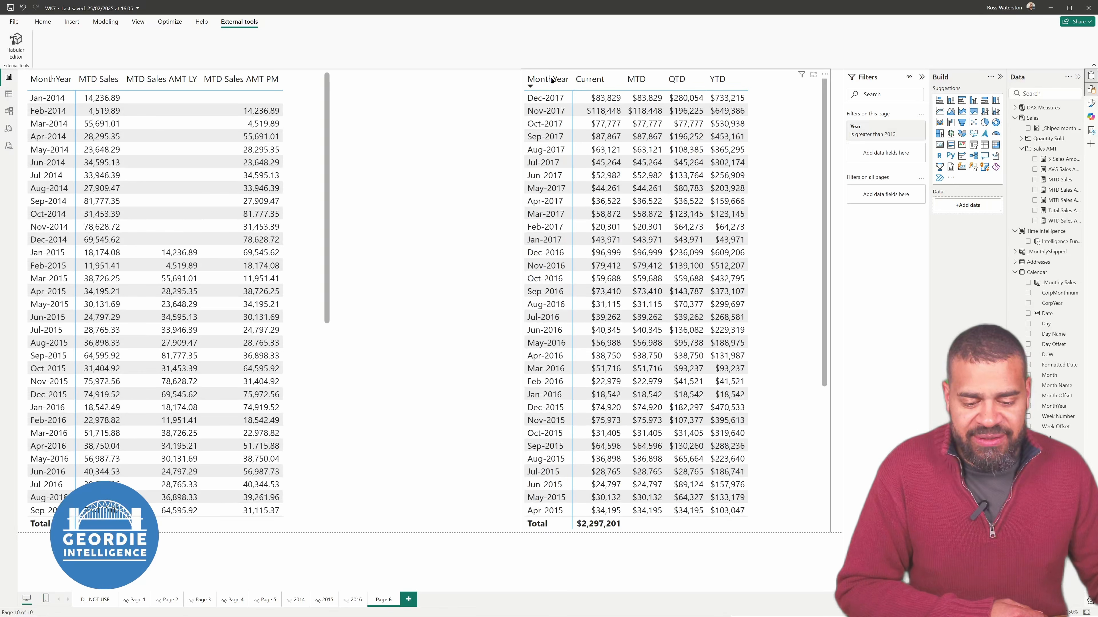
left_click(552, 80)
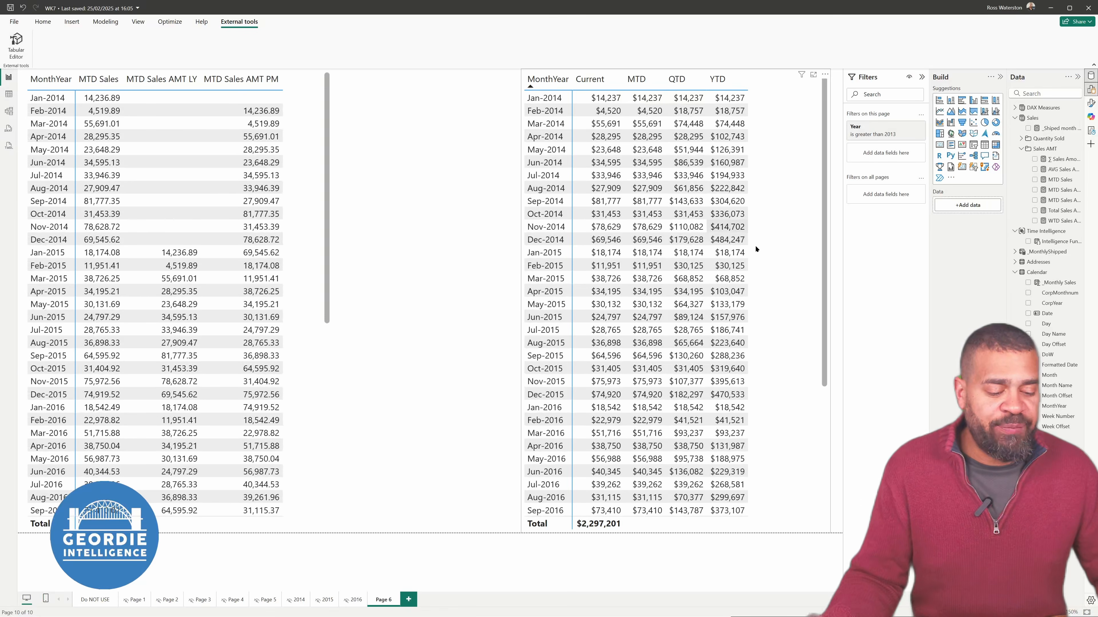
Add Total Quantity Shipped from the Quantity Sold folder to the new matrix's values, widening the field list to read the names
left_click(769, 351)
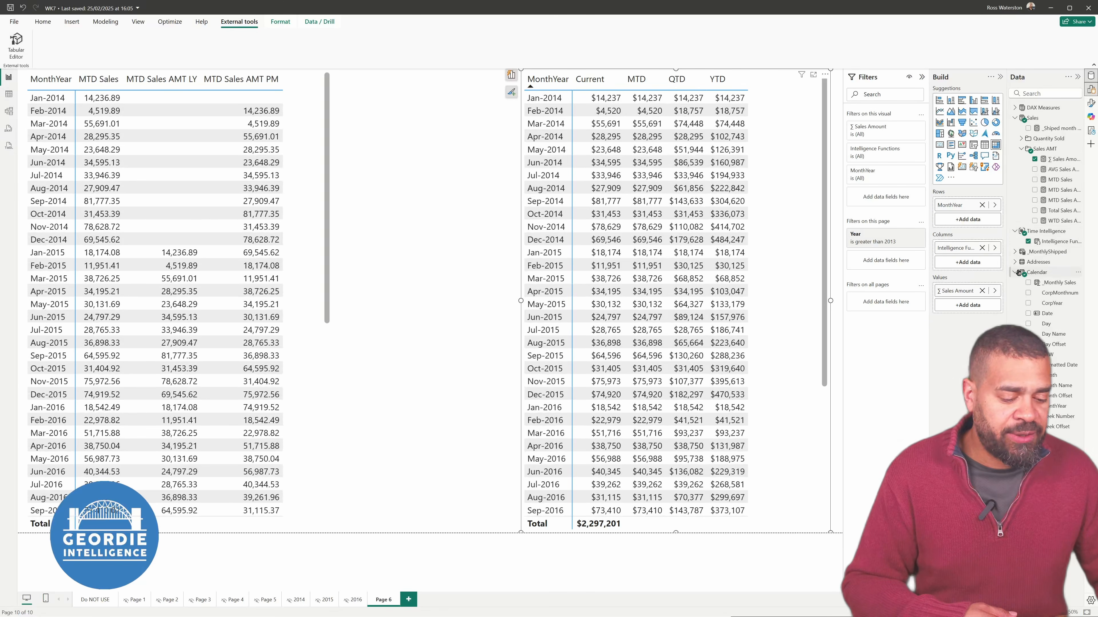
left_click(1021, 139)
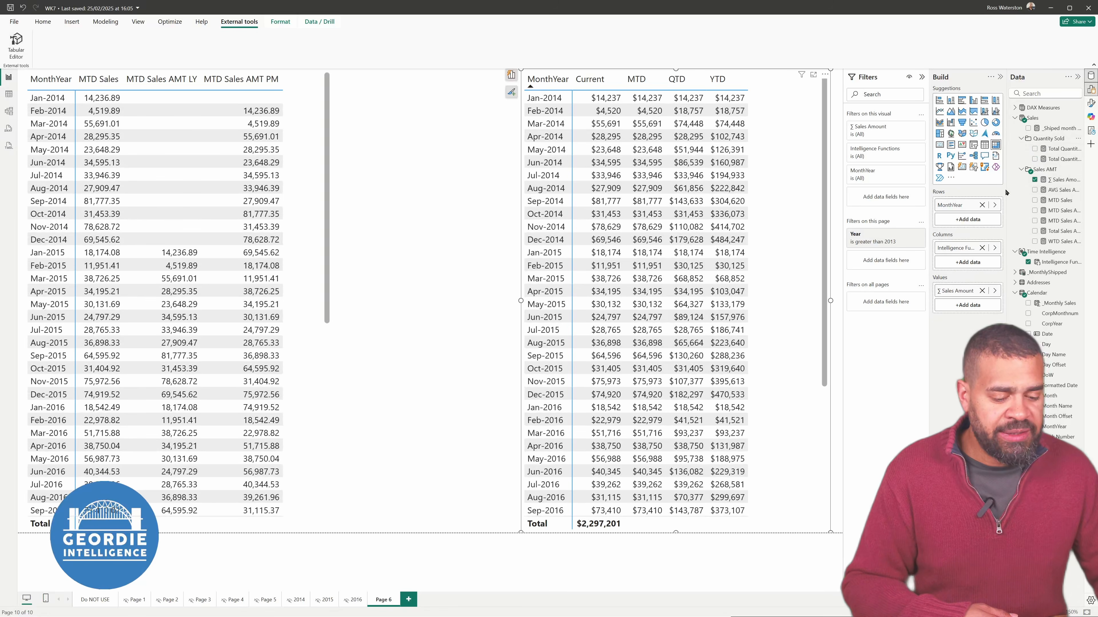
left_click_drag(1007, 189, 910, 305)
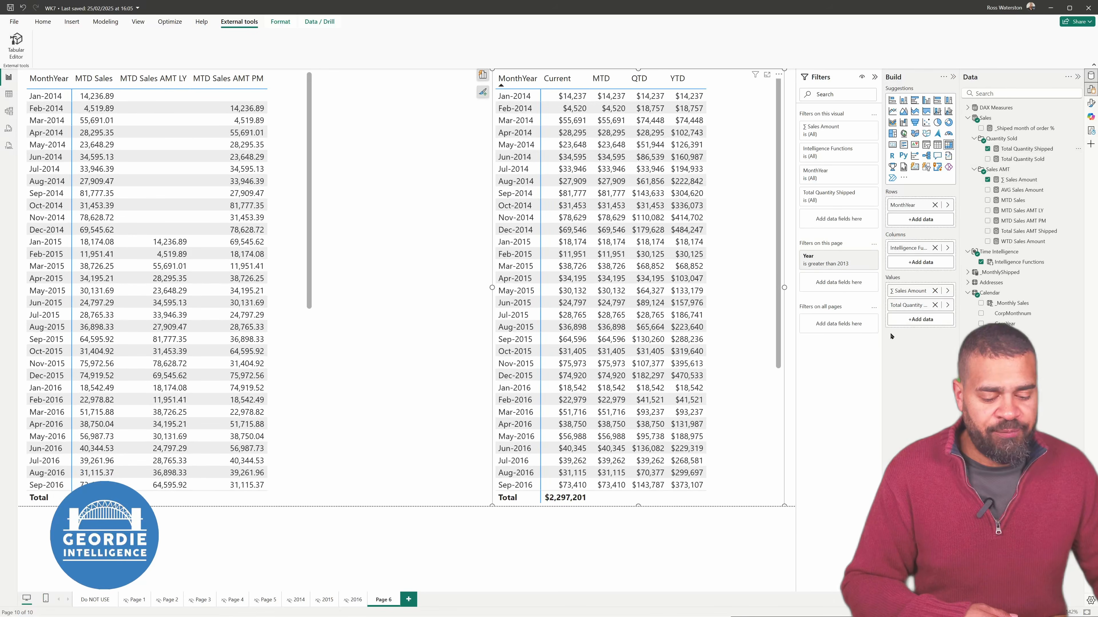
Remove ∑ Sales Amount from the Intelligence Functions matrix's values and delete the older matrix of MTD sales measures
left_click(932, 290)
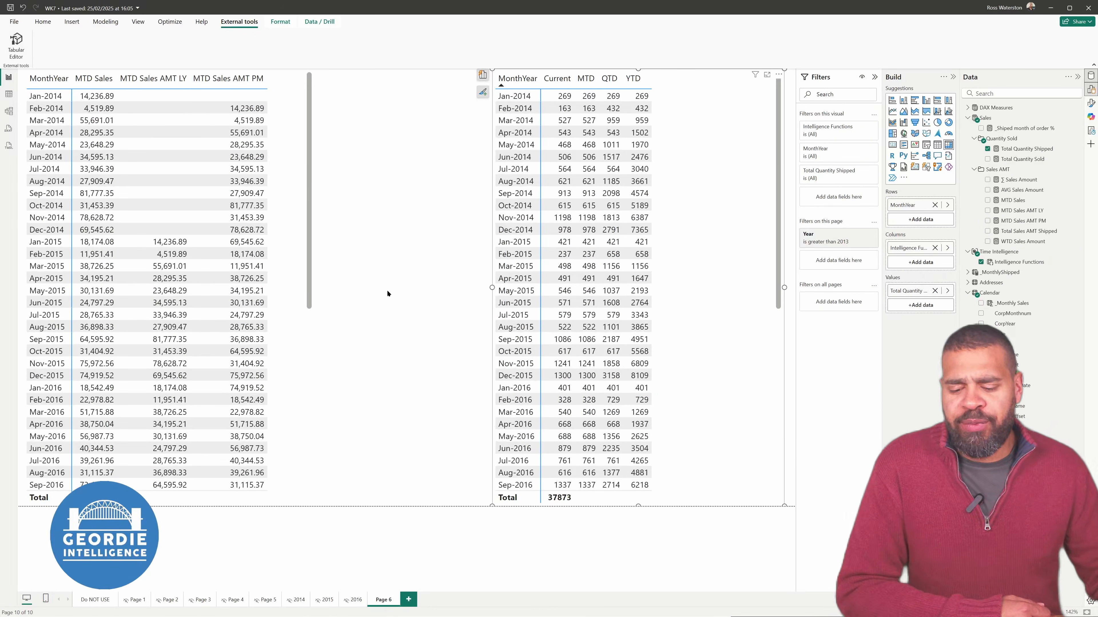
left_click(306, 320)
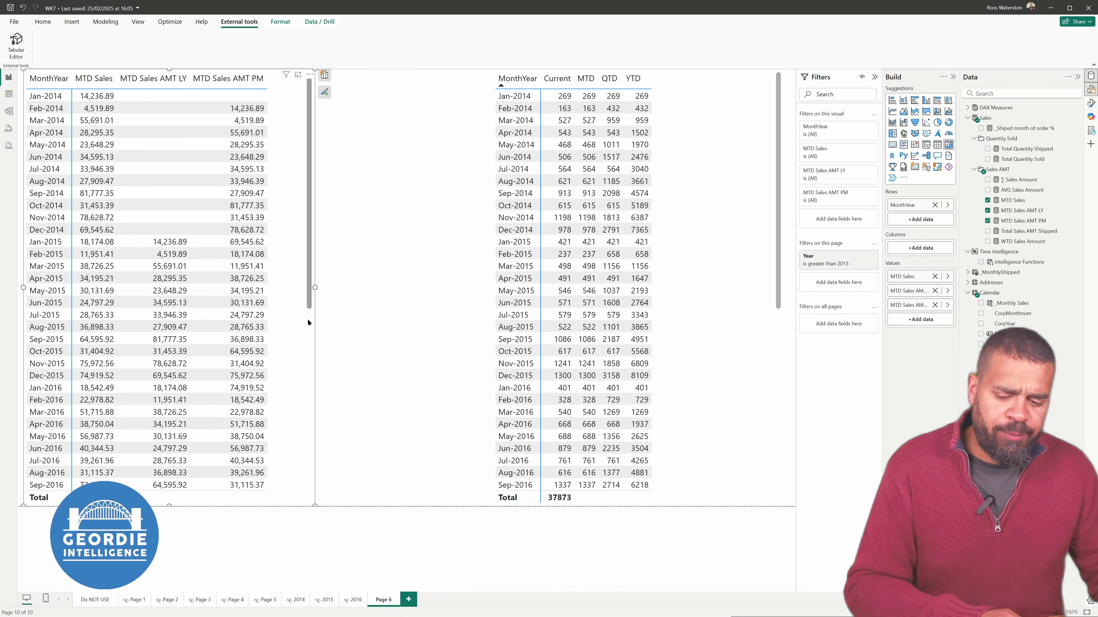
key("Delete")
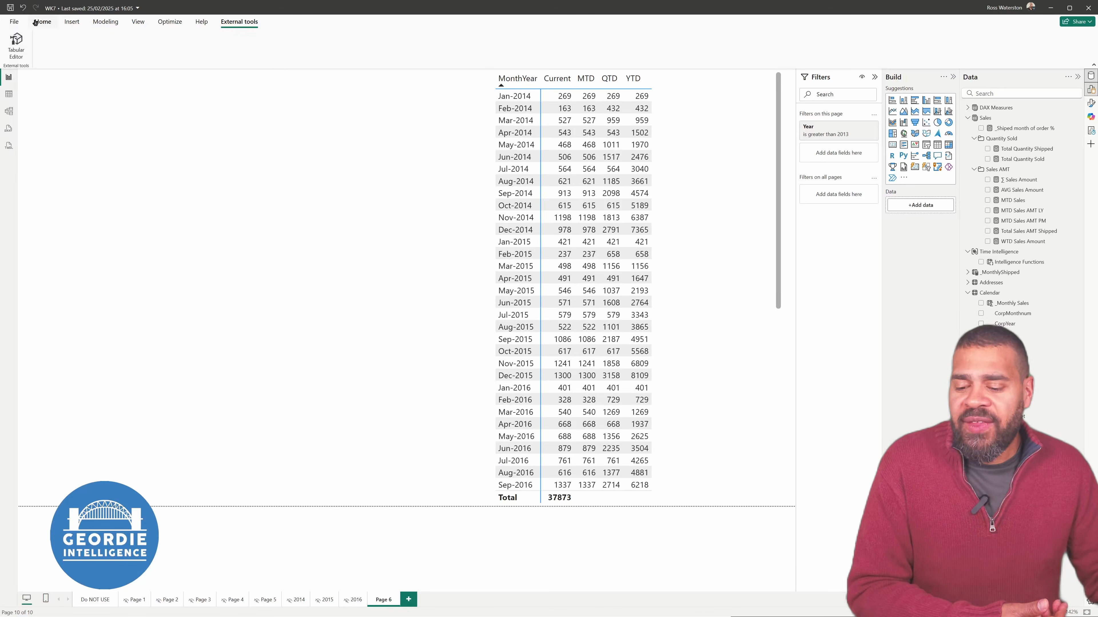
Start a new fields parameter and add ∑ Sales Amount from the Sales AMT folder of the Sales table
left_click(92, 23)
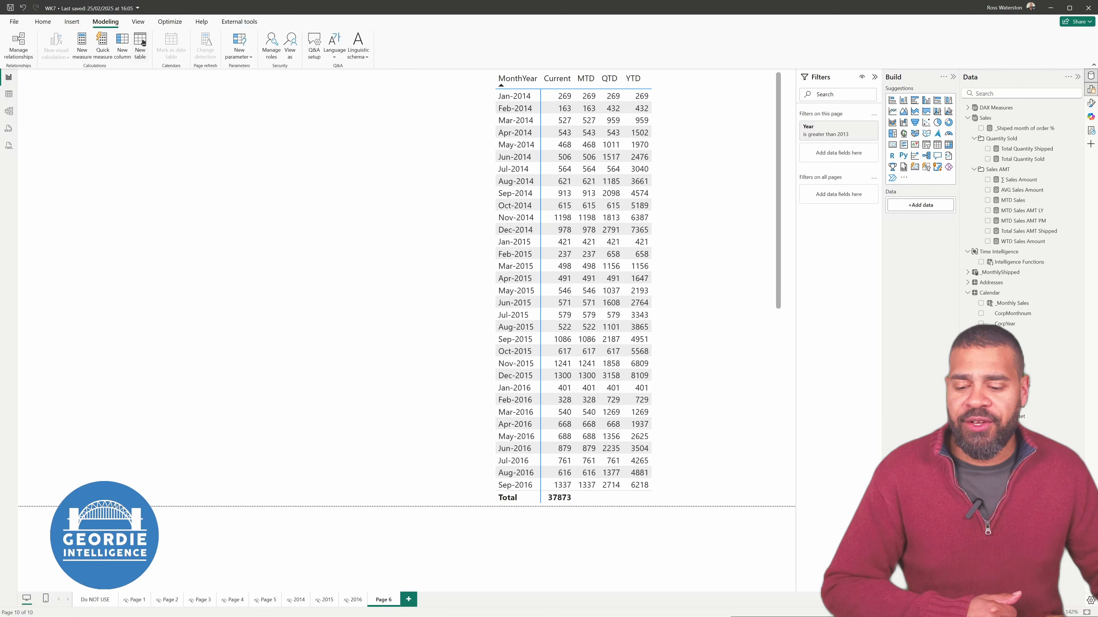
left_click(245, 59)
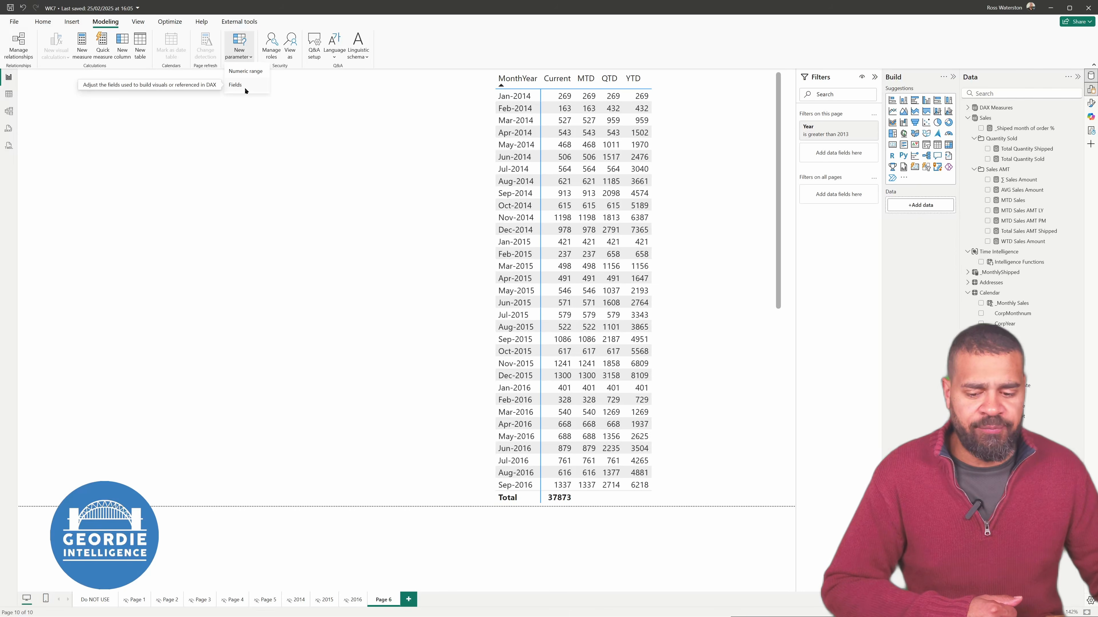
left_click(245, 86)
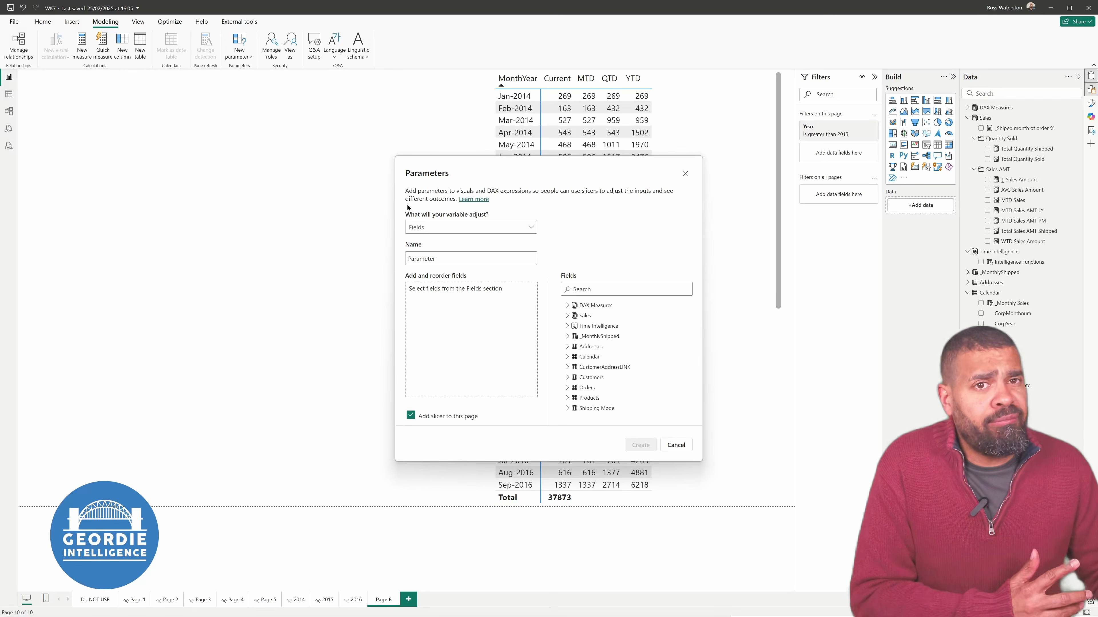
left_click(566, 316)
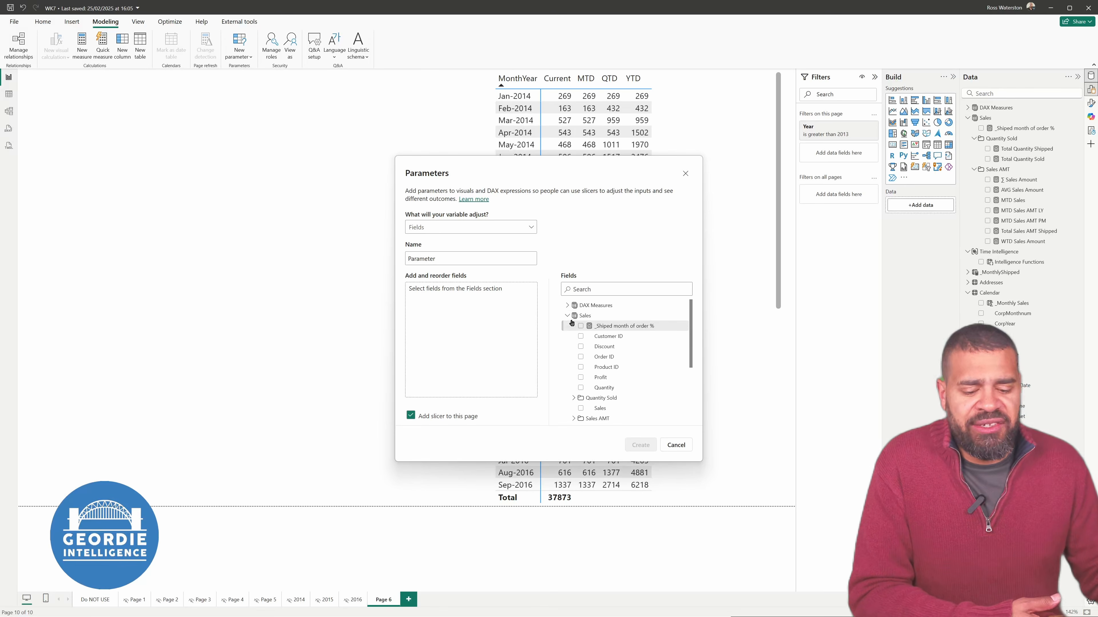
scroll(579, 350, "down", 2)
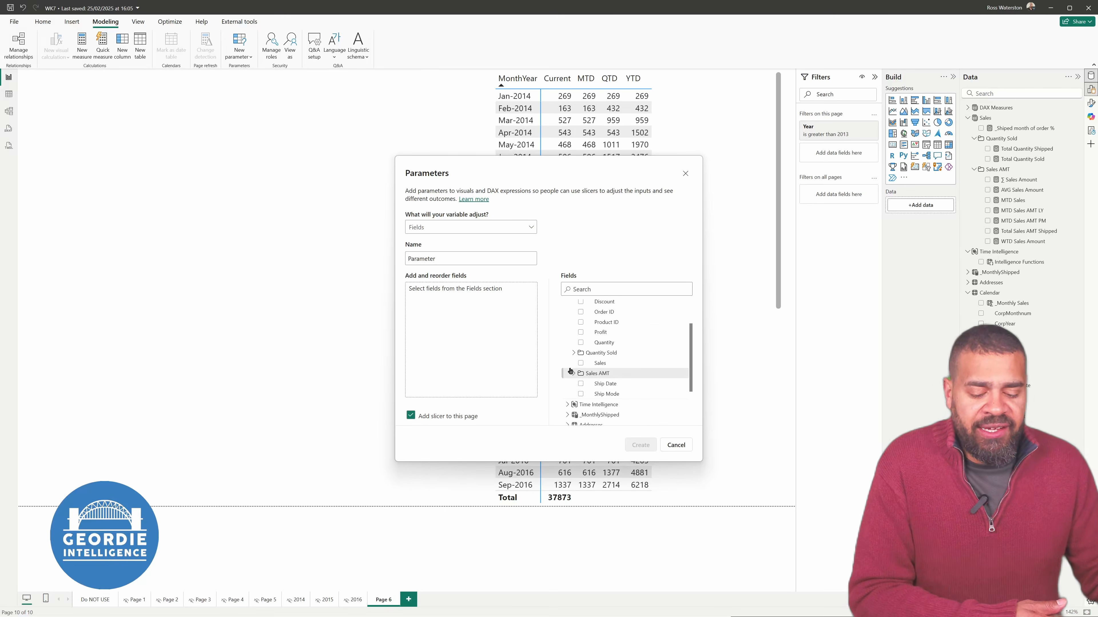
left_click(571, 374)
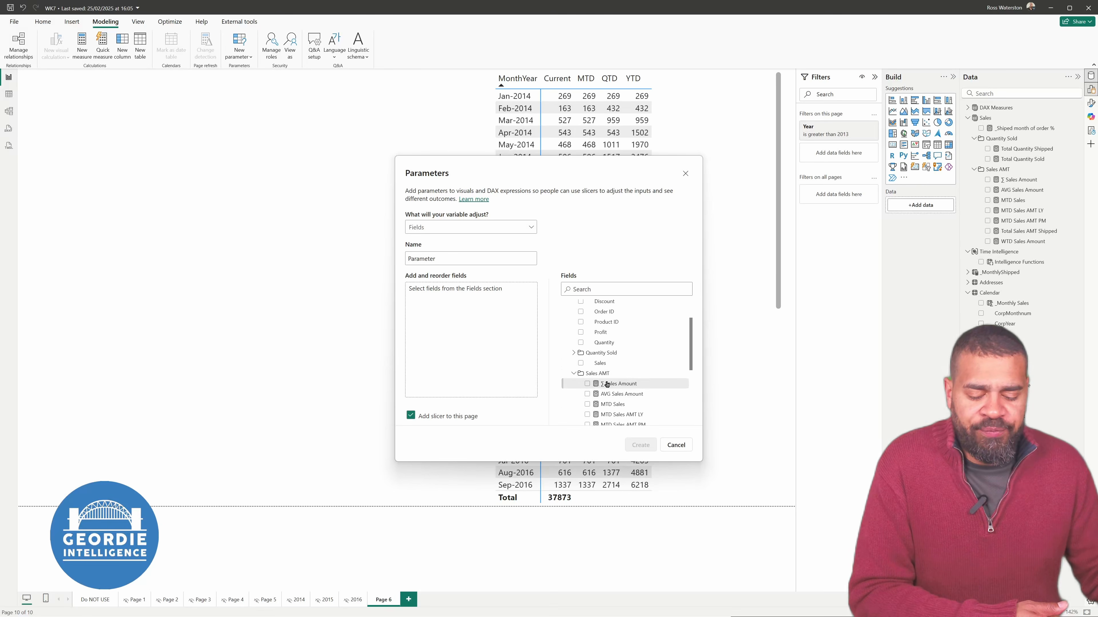
left_click_drag(614, 382, 504, 334)
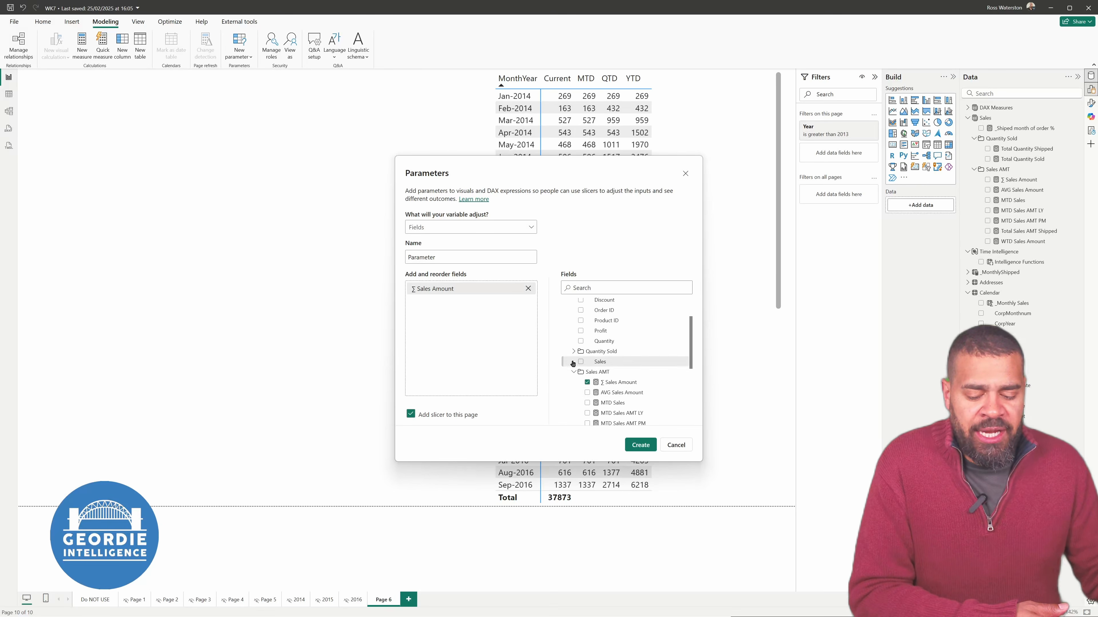
Add Total Quantity Sold and Total Quantity Shipped to the parameter, disable adding a slicer to the page, and create it
left_click(574, 351)
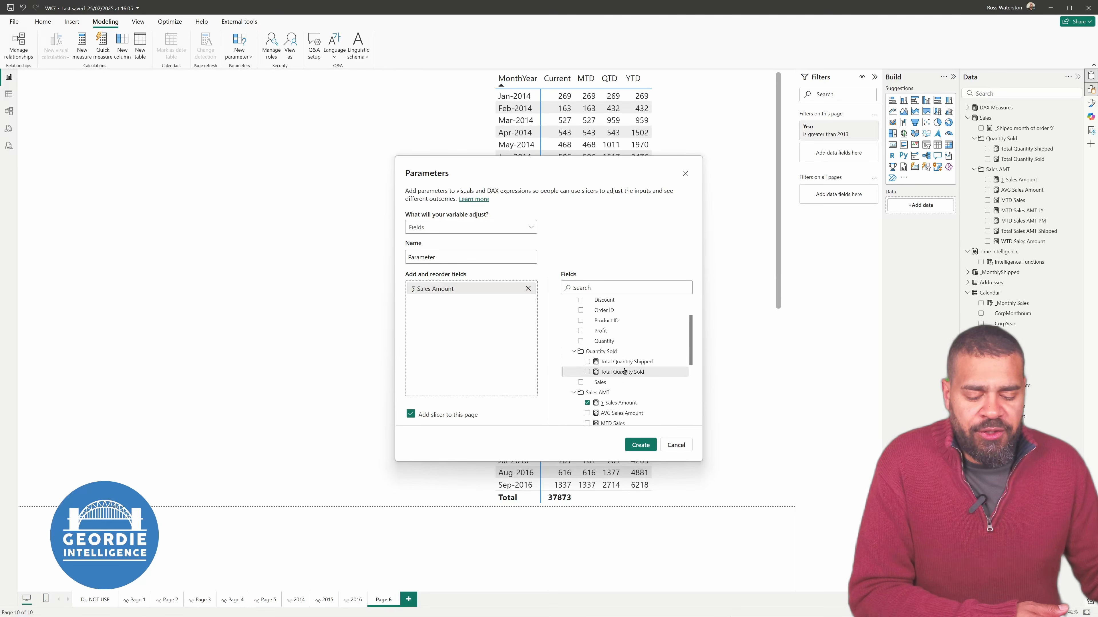
left_click_drag(624, 371, 491, 350)
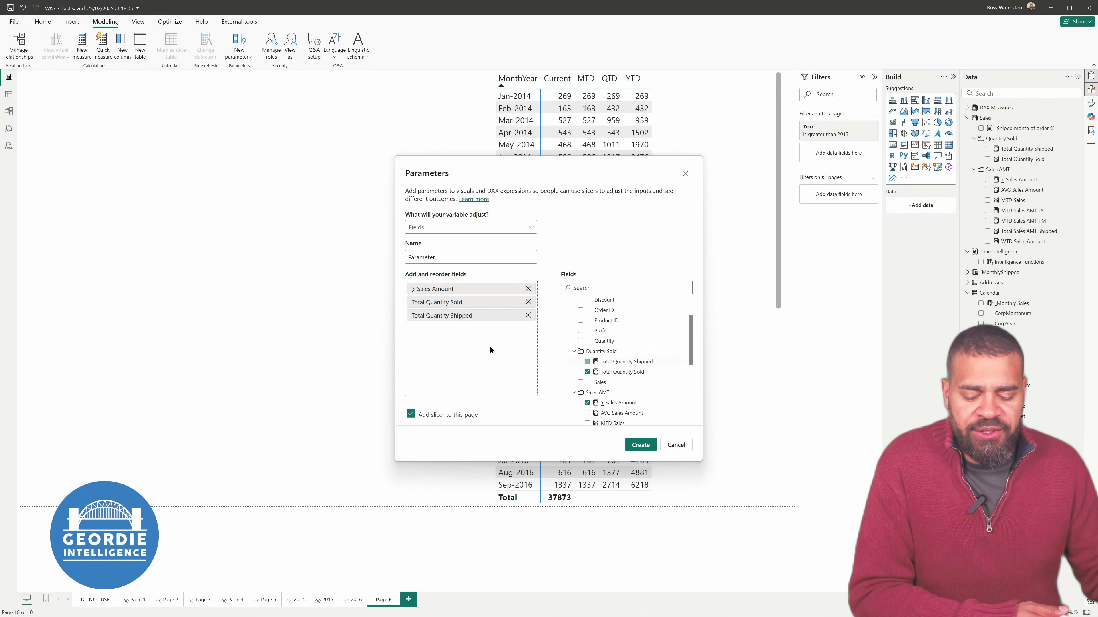
left_click(424, 416)
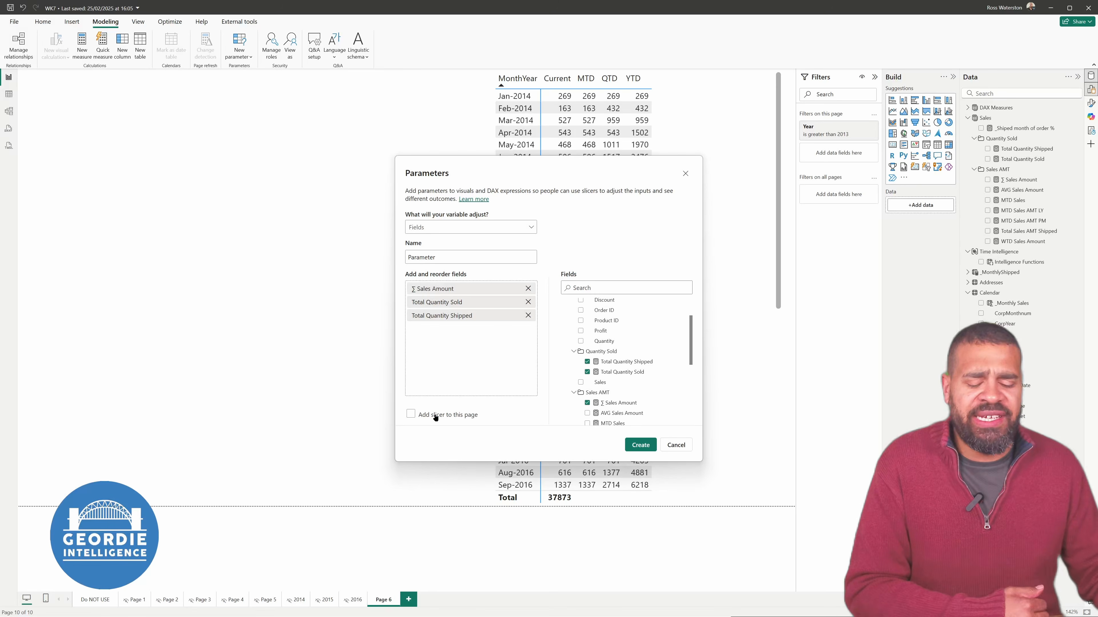
left_click(639, 446)
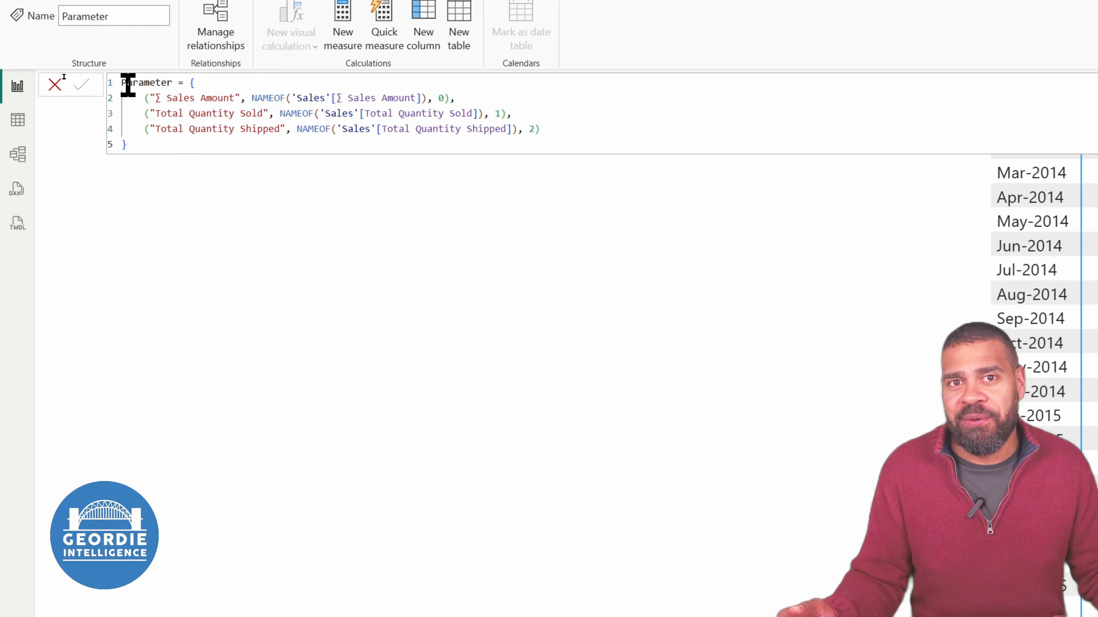
Rename the parameter table to _Select_a_Measure in its DAX definition and commit the formula
left_click(127, 83)
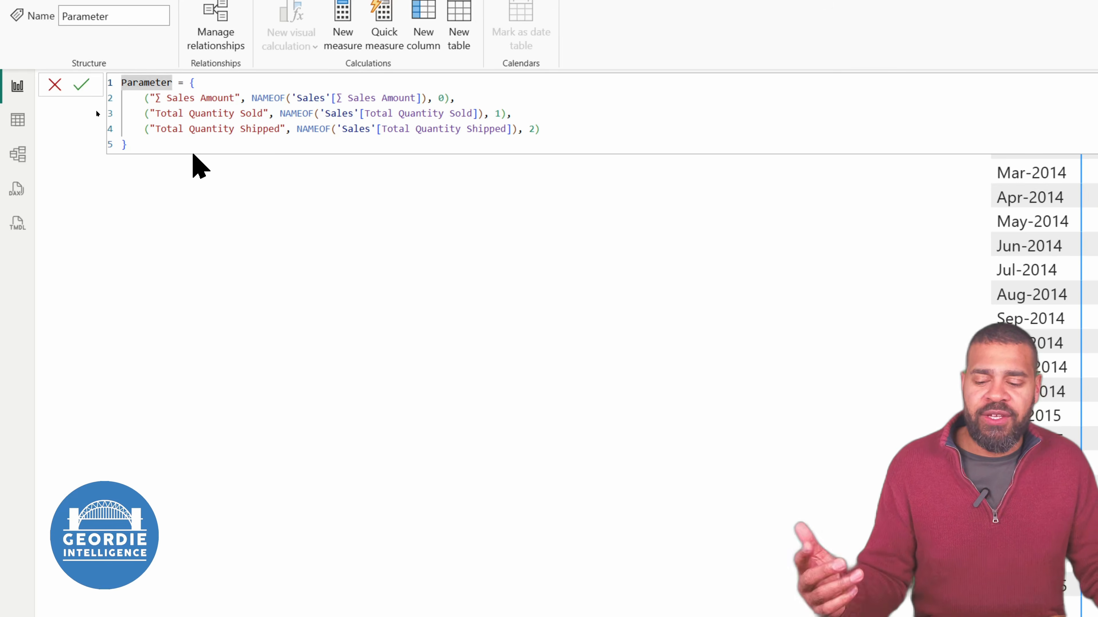
key("Home")
key("shift+Right")
key("shift+Right")
key("shift+Right")
key("shift+Right")
key("shift+Right")
key("shift+Right")
key("shift+Right")
key("shift+Right")
key("shift+Right")
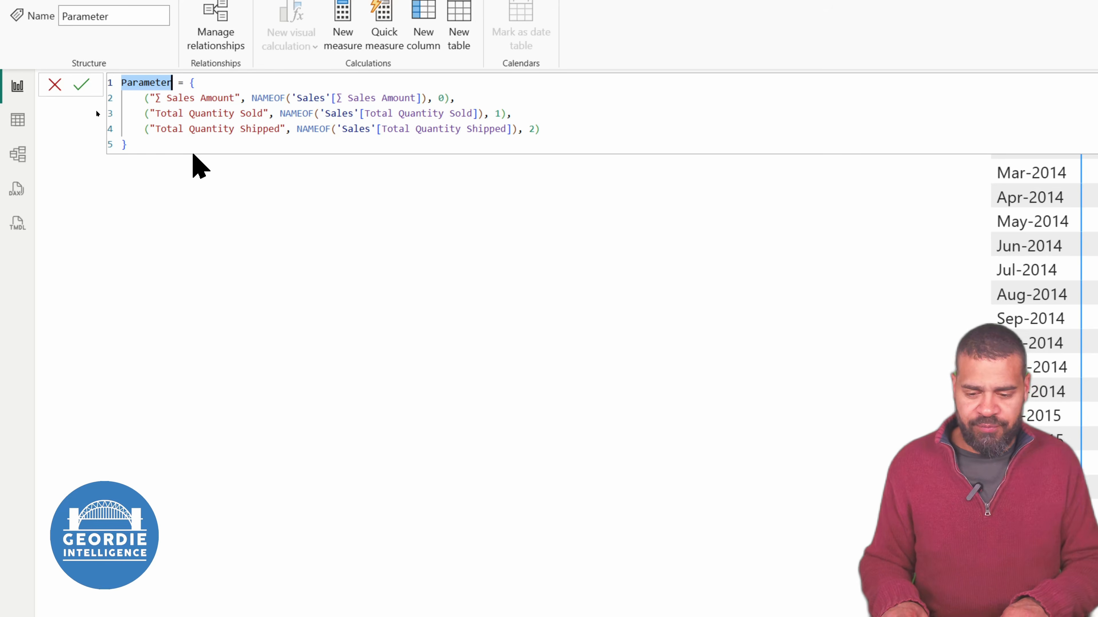
key("BackSpace")
type("_Select")
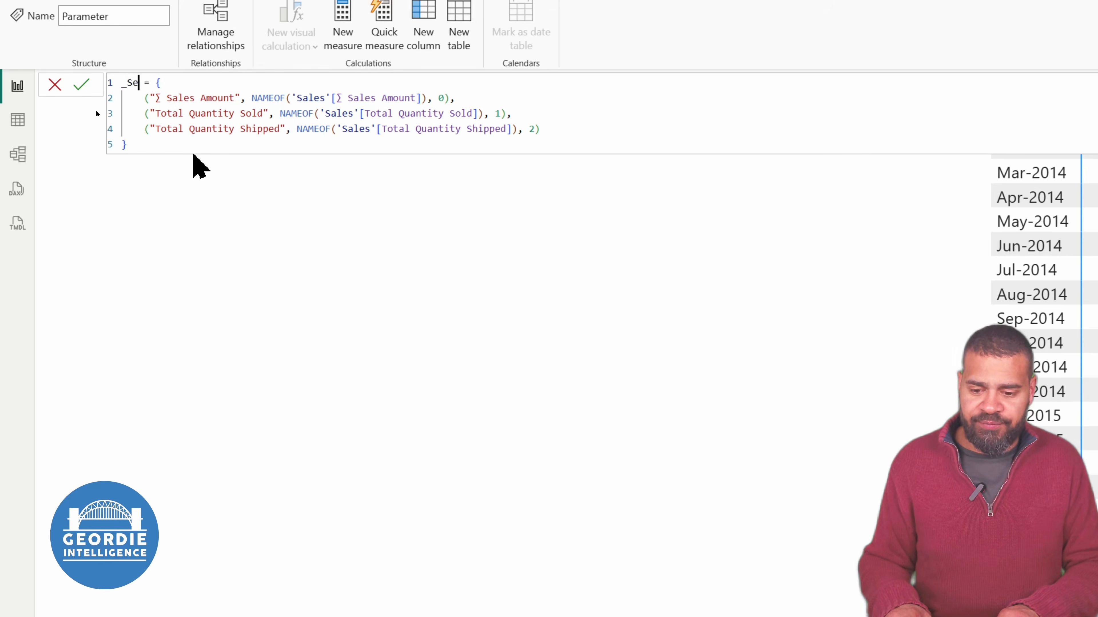
type("Measure")
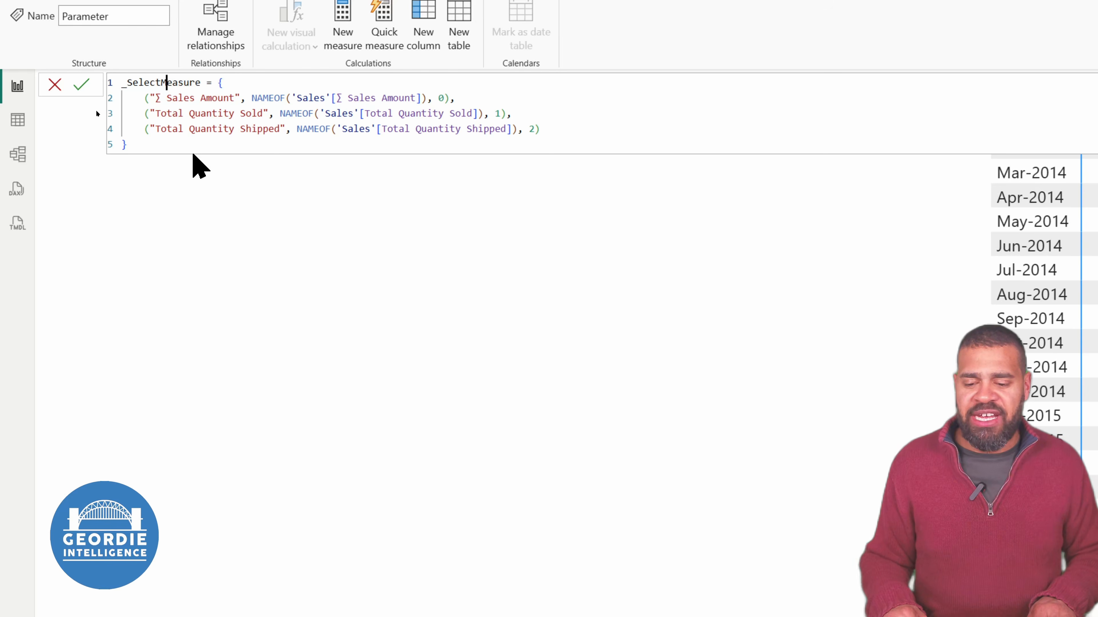
type(" a")
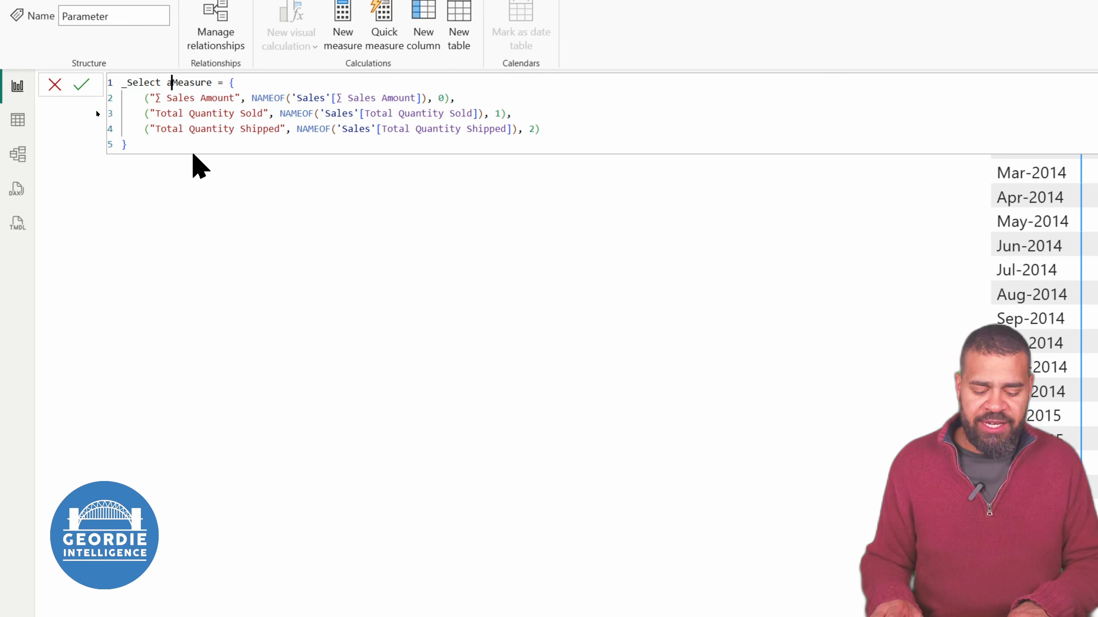
key("BackSpace")
type("_a_")
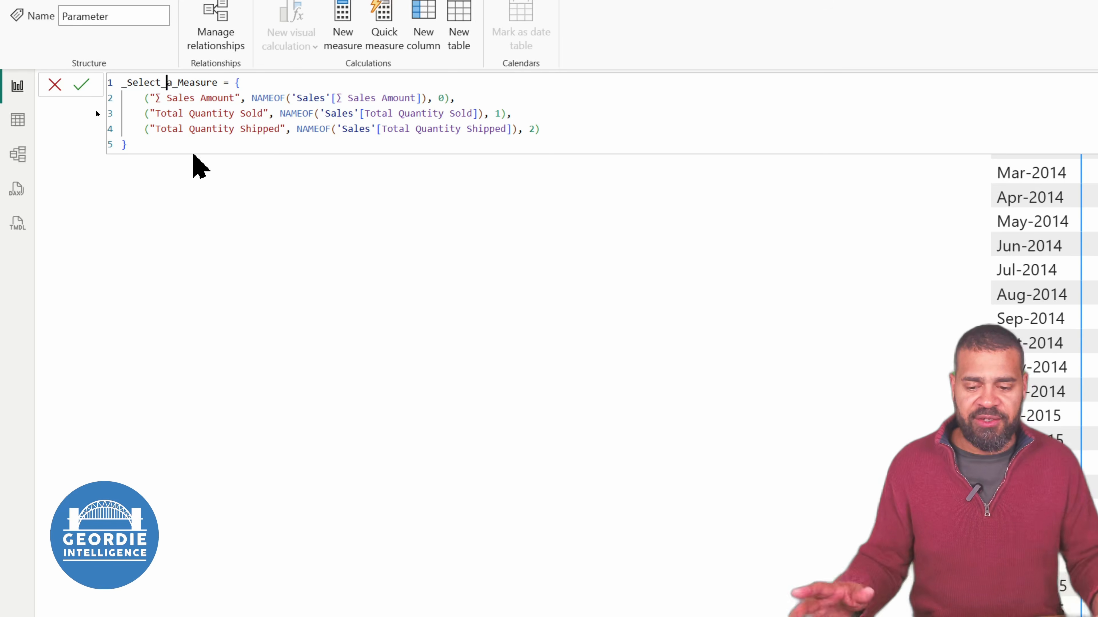
key("Return")
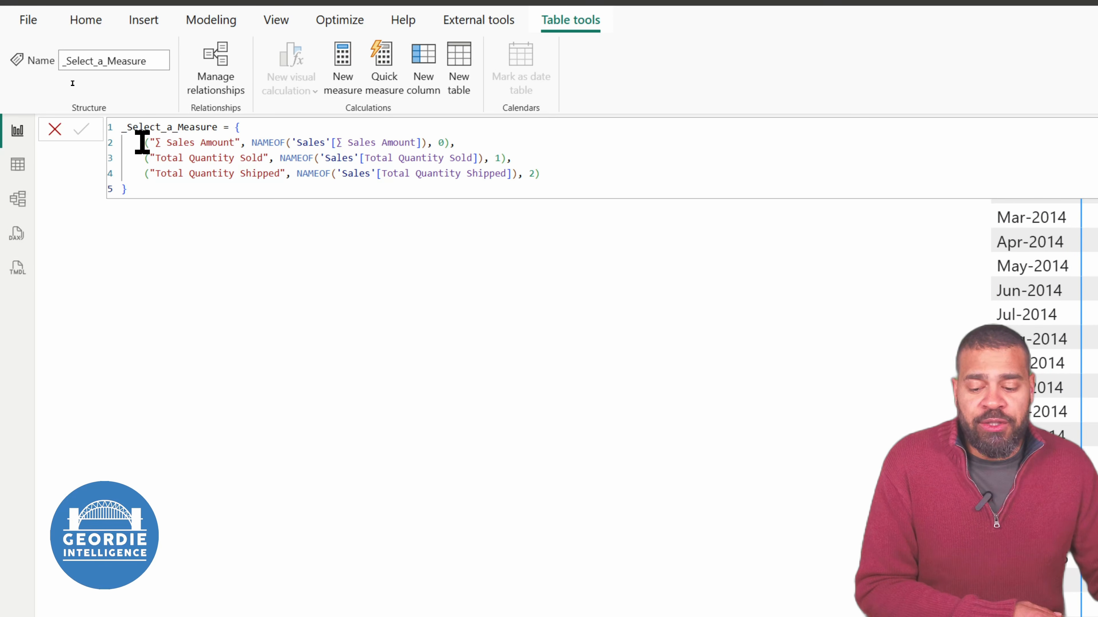
Change the display label of the Total Quantity Sold entry in the parameter's DAX to "∑ Quantity Sold"
left_click_drag(146, 142, 450, 155)
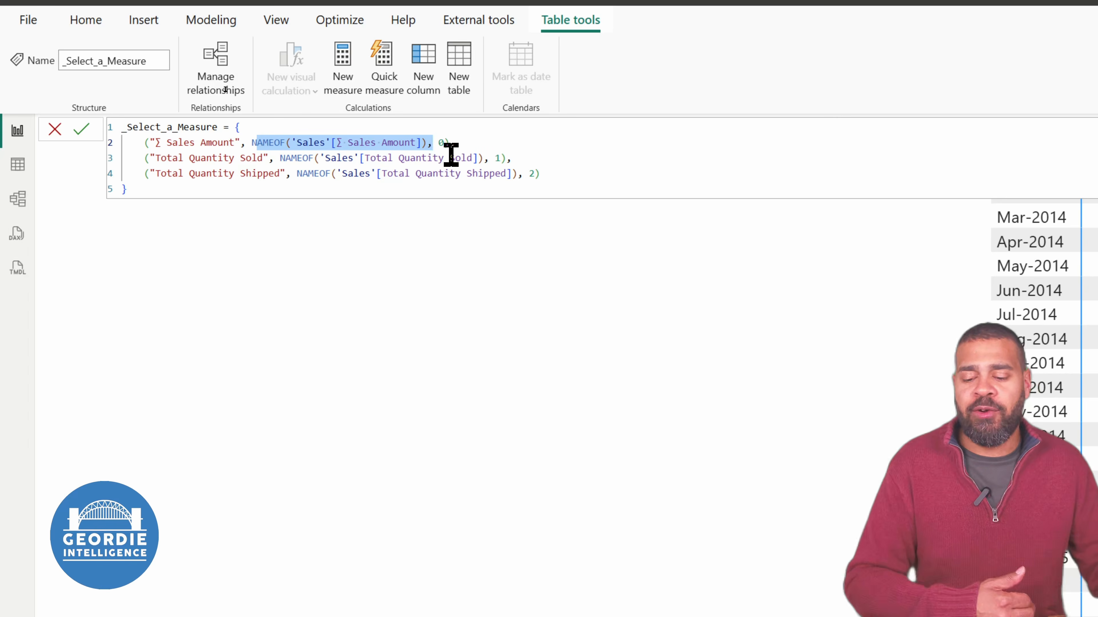
double_click(221, 139)
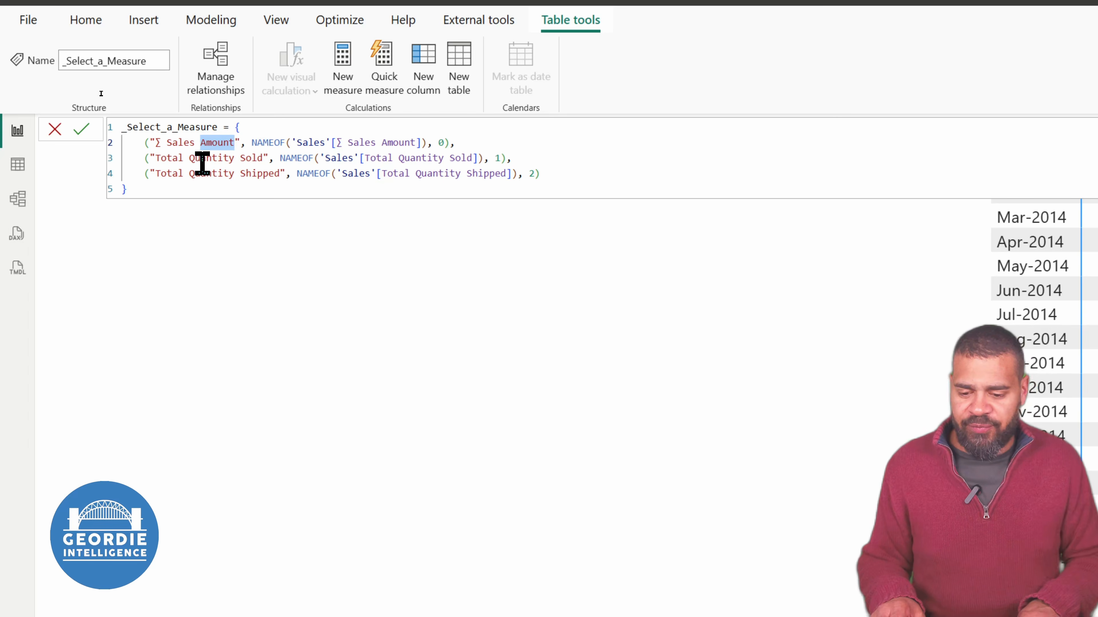
key("Left")
key("Left")
key("Left")
key("Left")
key("Left")
key("Left")
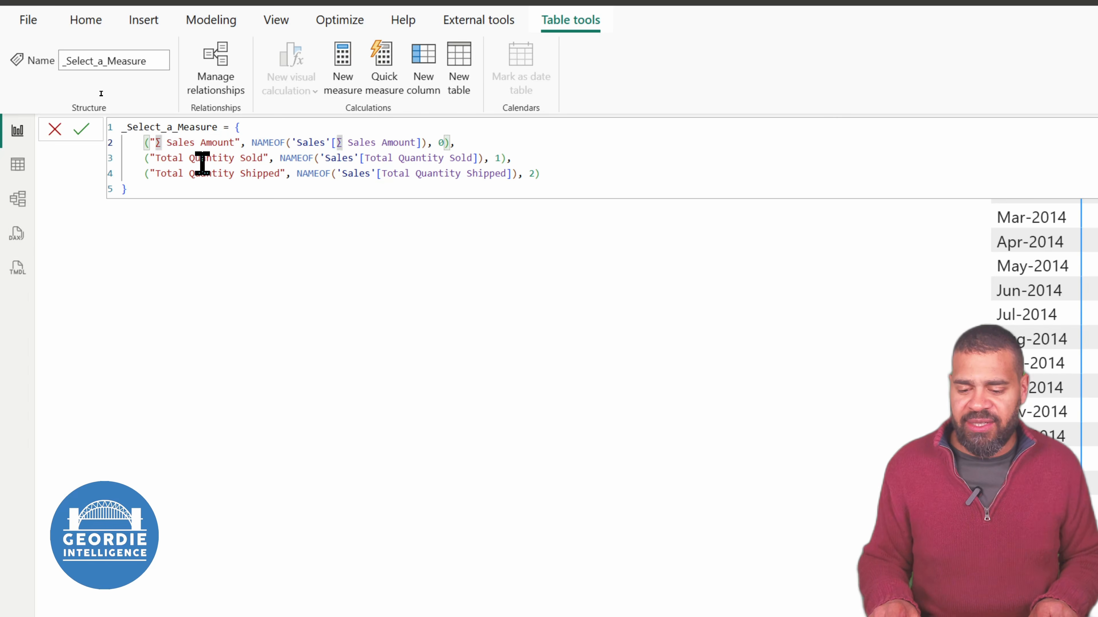
key("Down")
key("shift+Right")
key("shift+Right")
key("shift+Right")
key("shift+Right")
key("shift+Right")
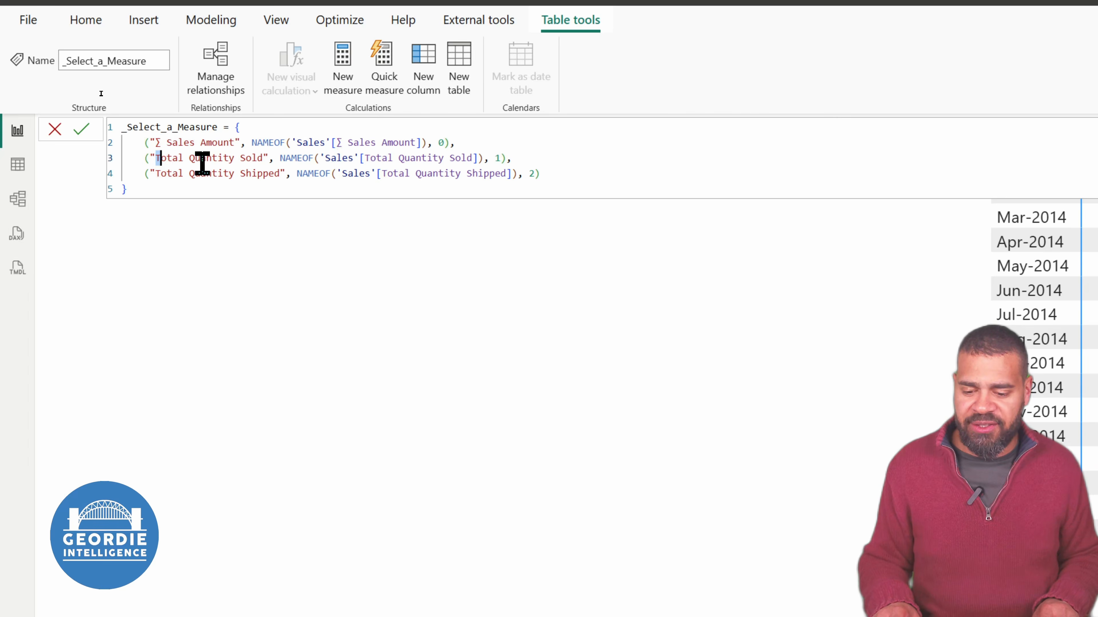
type("∑")
key("Down")
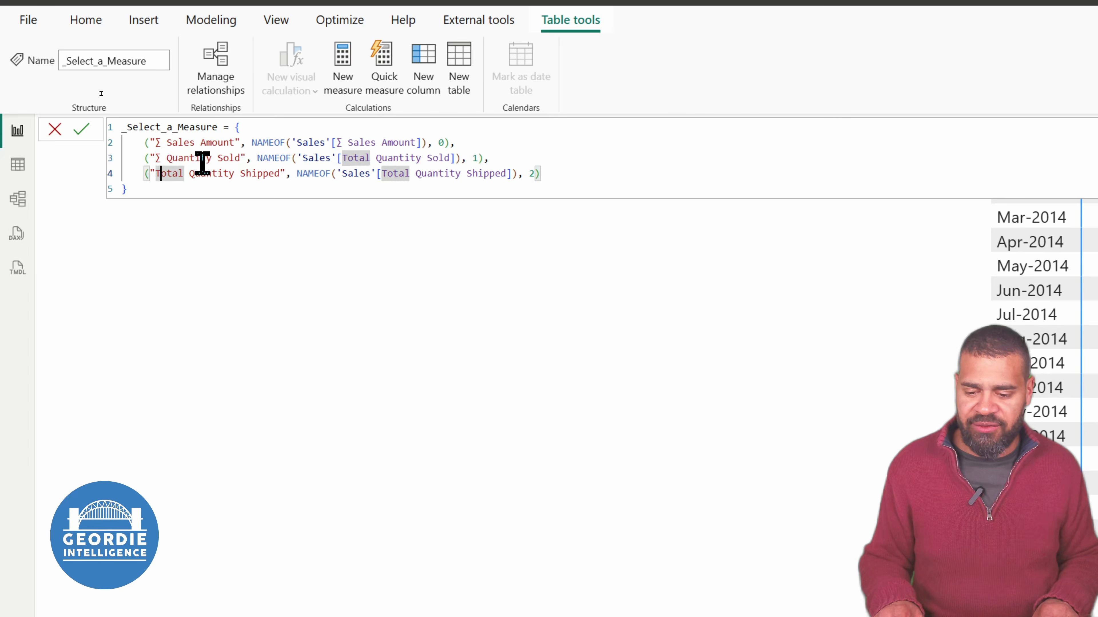
Change the display label of the Total Quantity Shipped entry to "∑ Quantity Shipped" and commit the parameter's DAX
key("Left")
key("shift+Right")
key("shift+Right")
key("shift+Right")
key("shift+Right")
key("shift+Right")
type("∑")
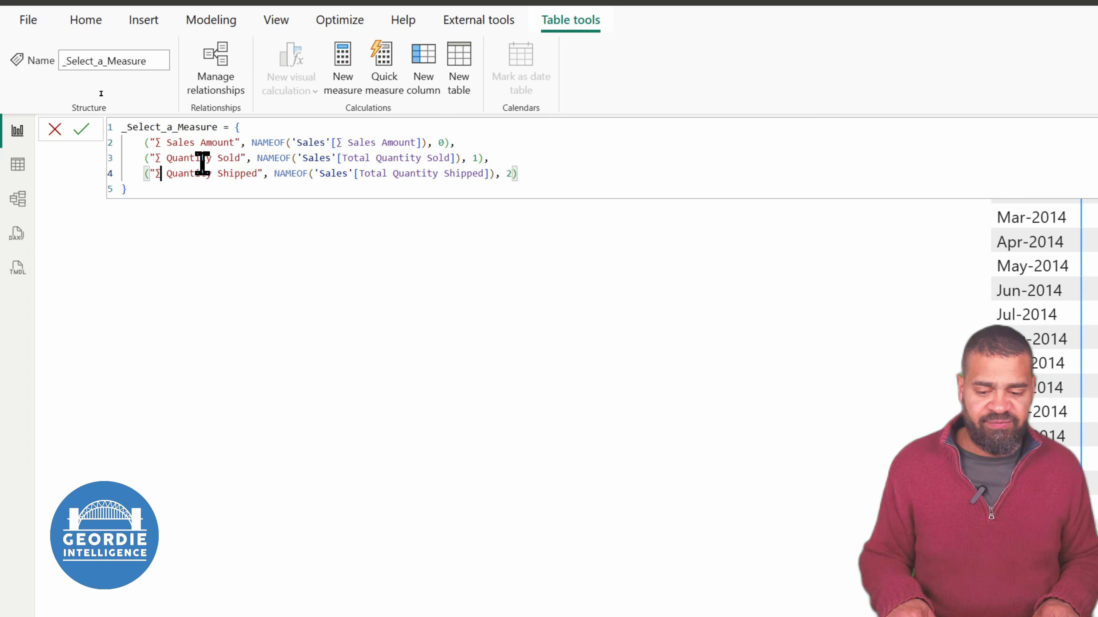
left_click(652, 153)
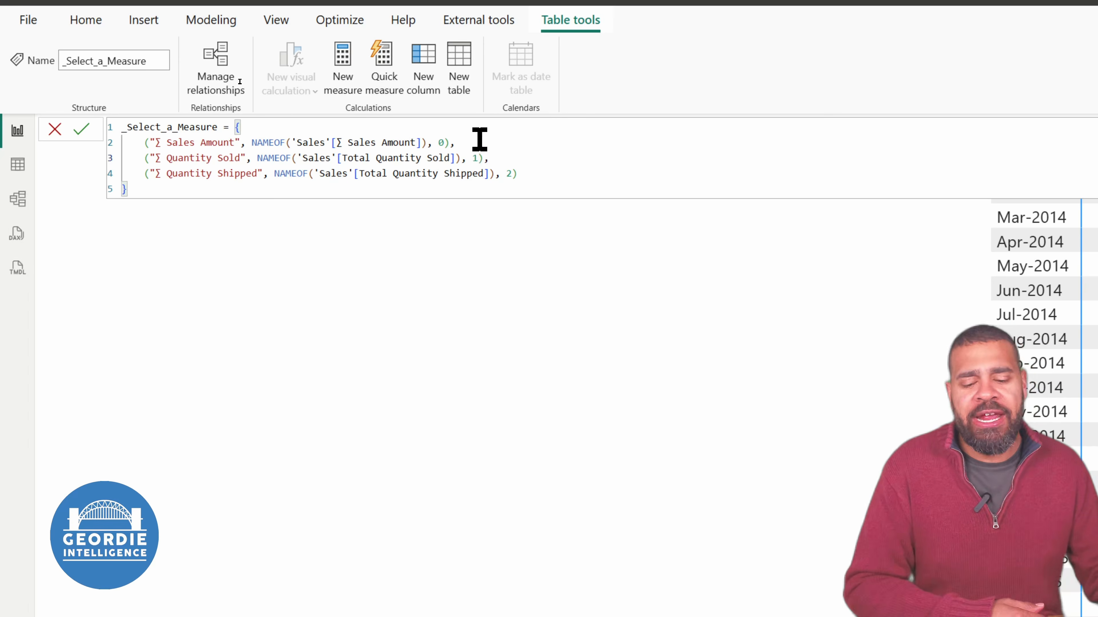
key("Return")
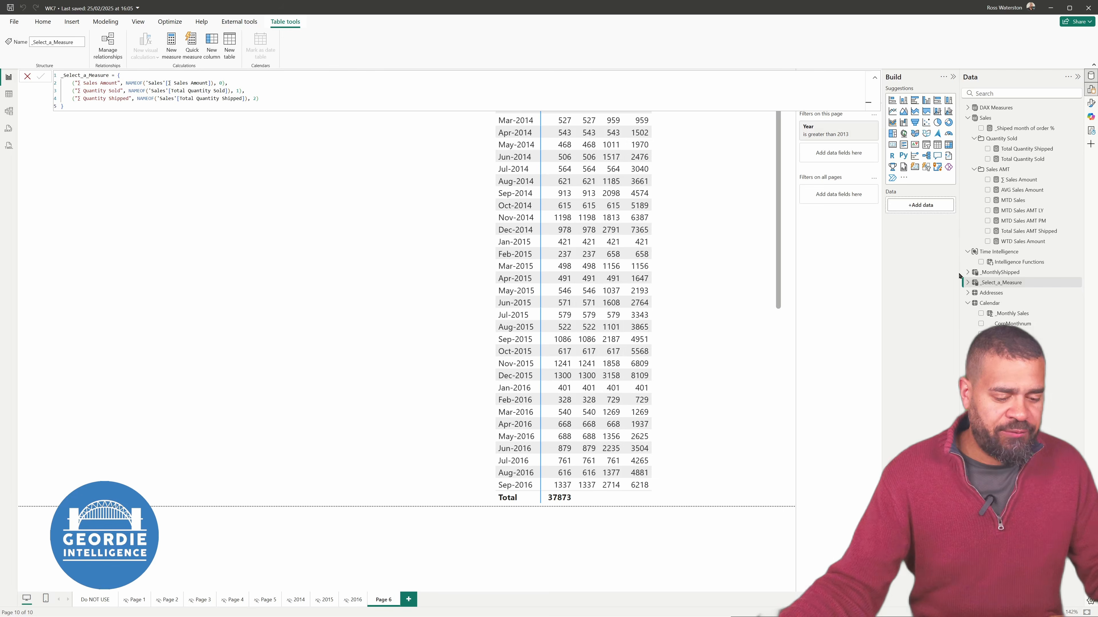
Expand the _Select_a_Measure table and rename its Parameter field to Selection
left_click(967, 283)
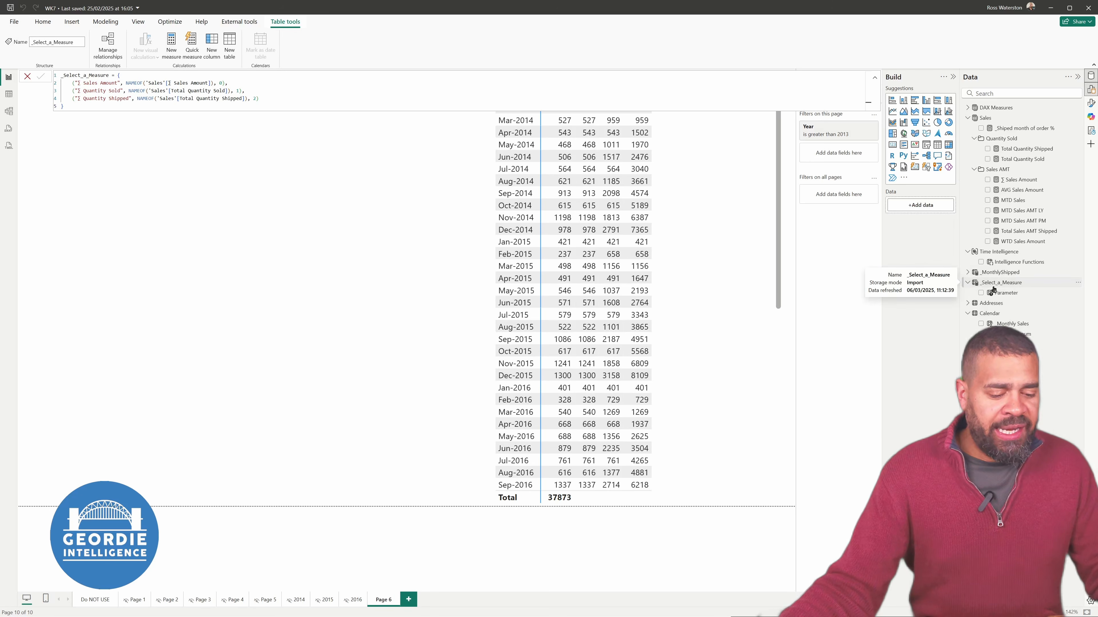
left_click(1000, 294)
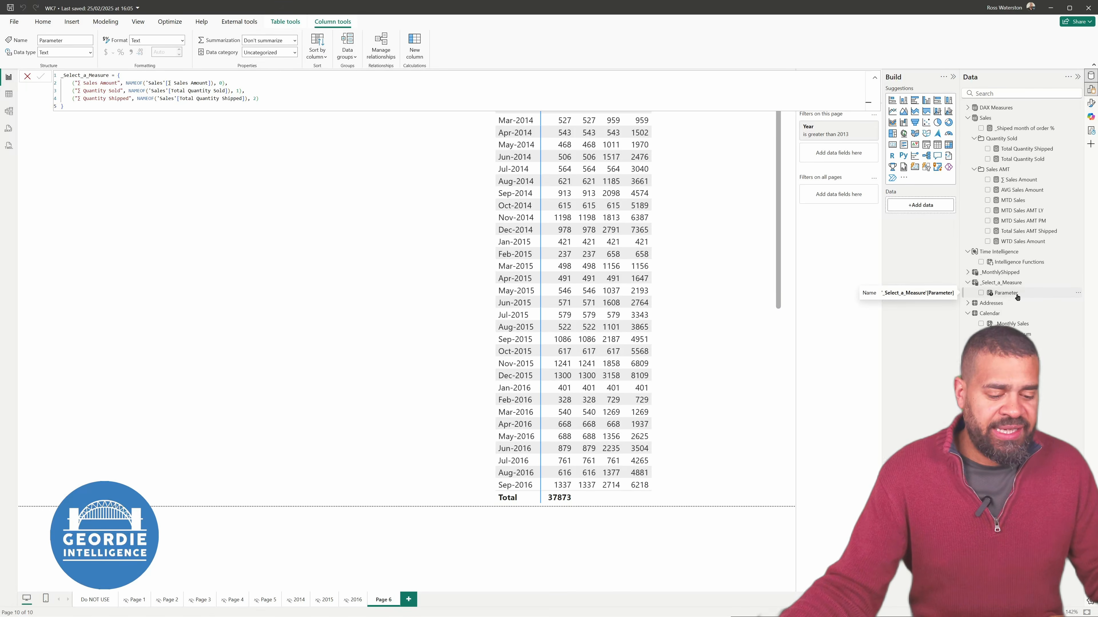
double_click(1019, 295)
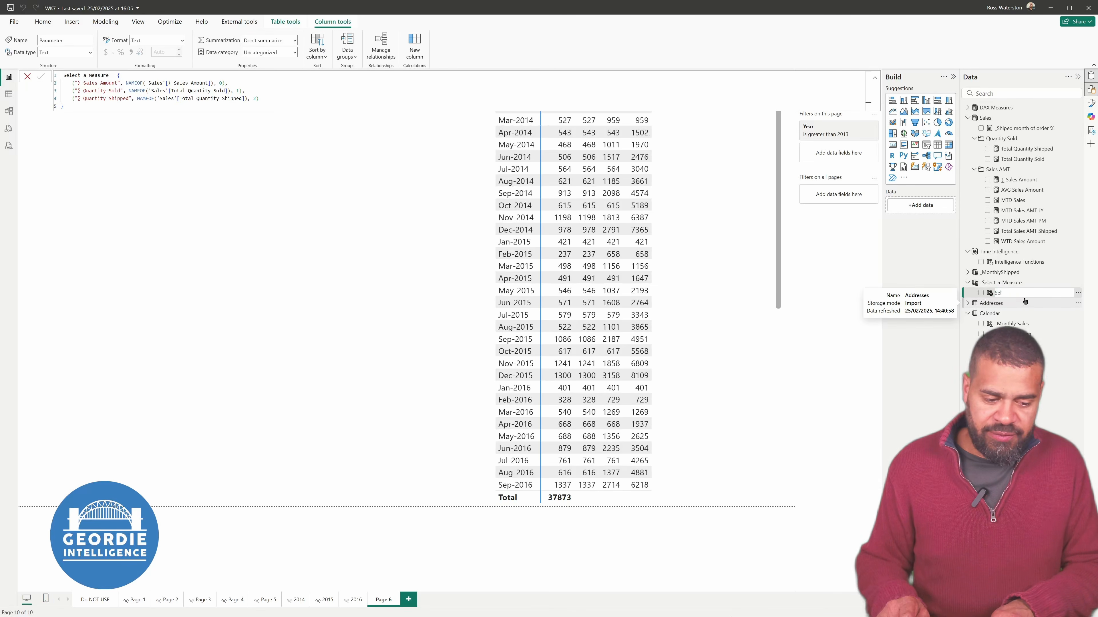
key("Return")
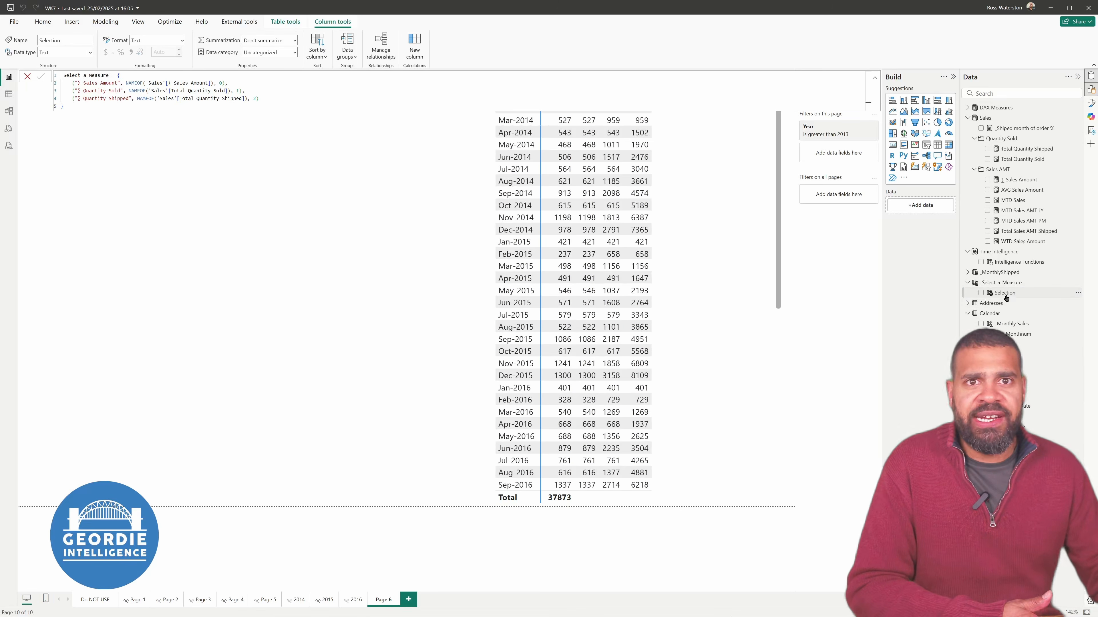
Add the Selection field of _Select_a_Measure to the page as a slicer, shortened to fit its three options and placed beside the matrix
left_click_drag(994, 297, 186, 208)
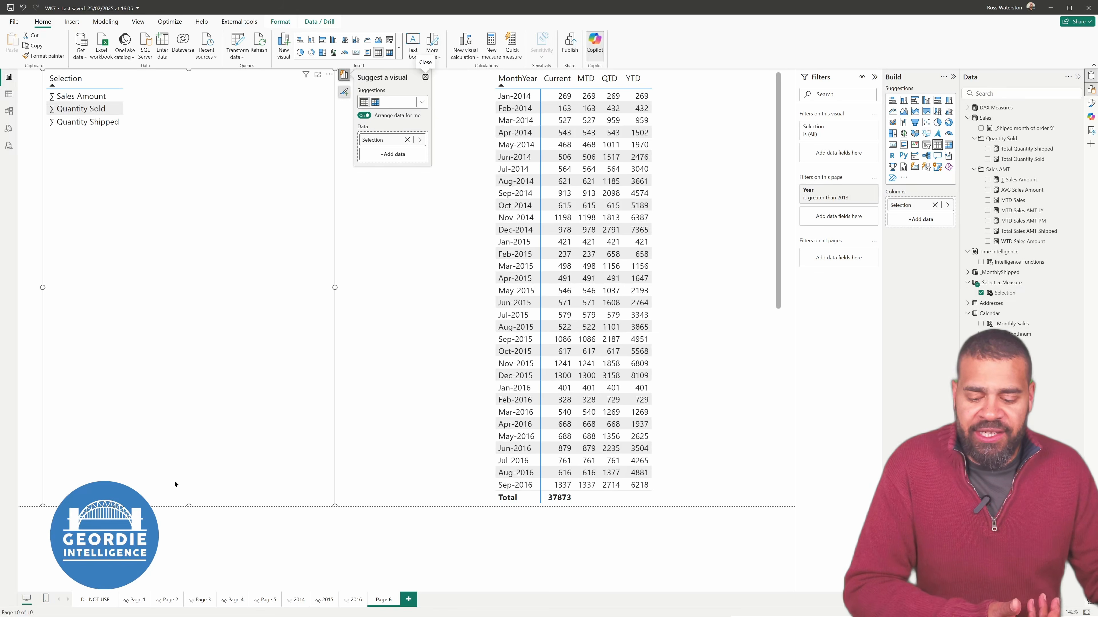
left_click(423, 102)
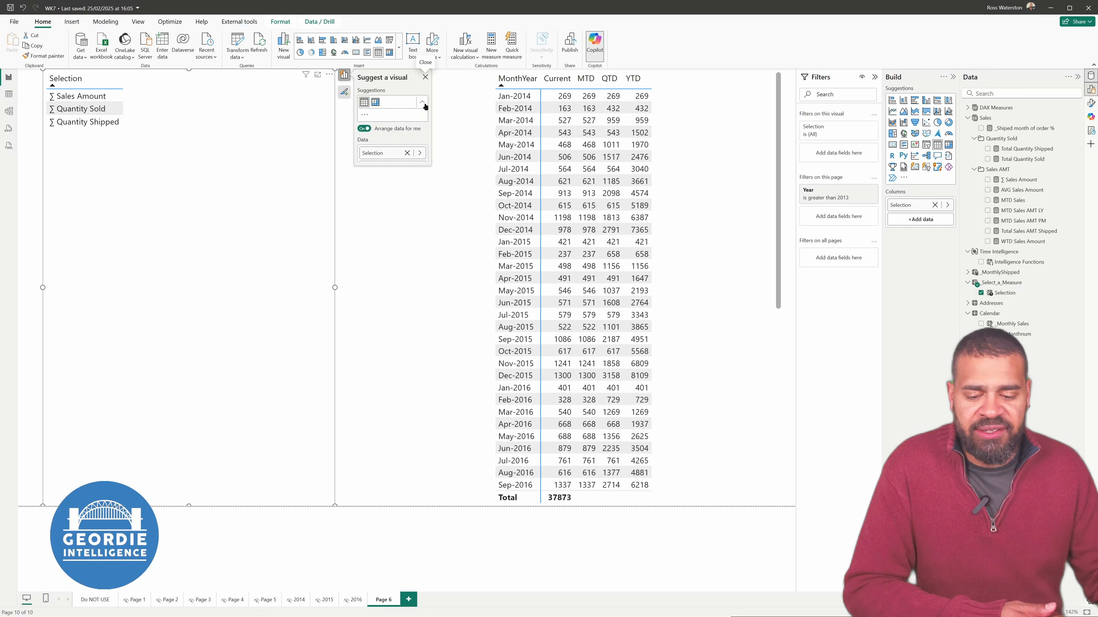
left_click(398, 162)
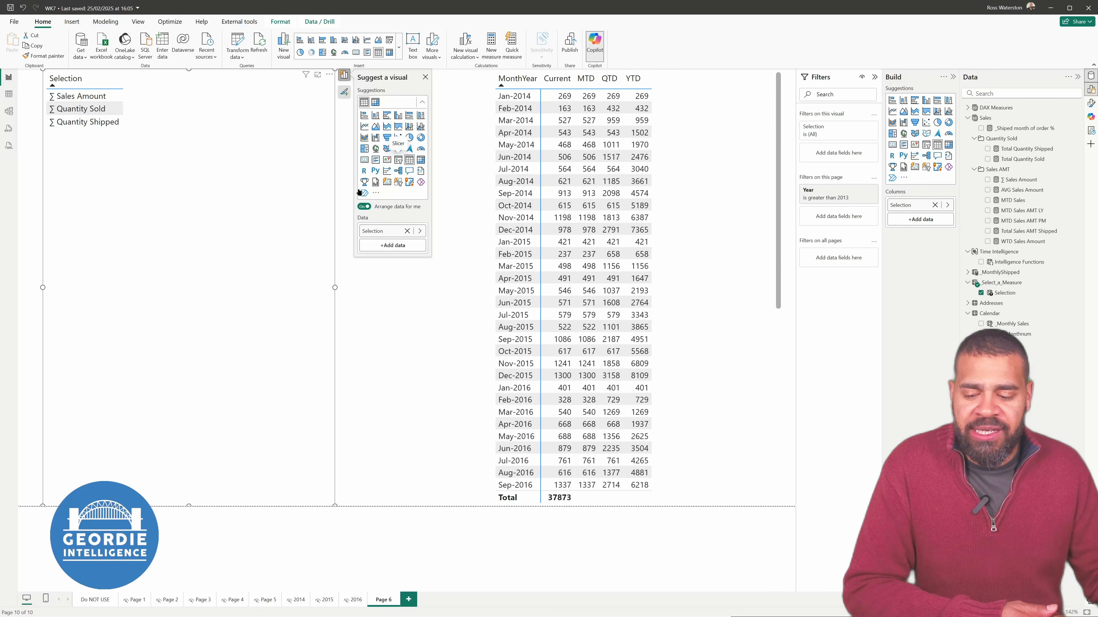
left_click_drag(188, 504, 200, 175)
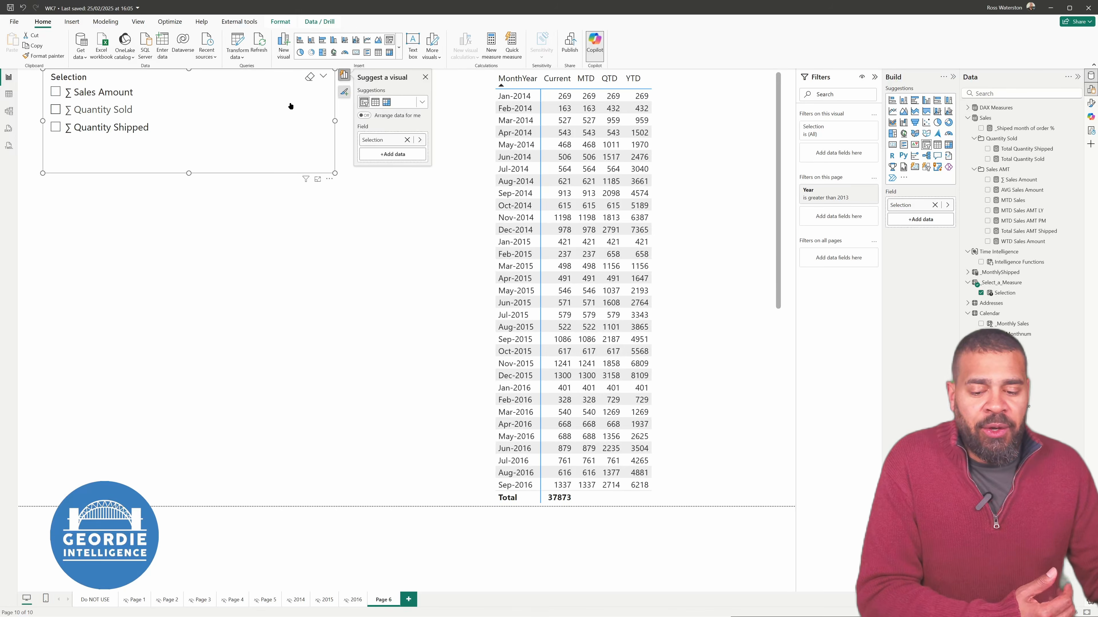
left_click_drag(290, 98, 285, 138)
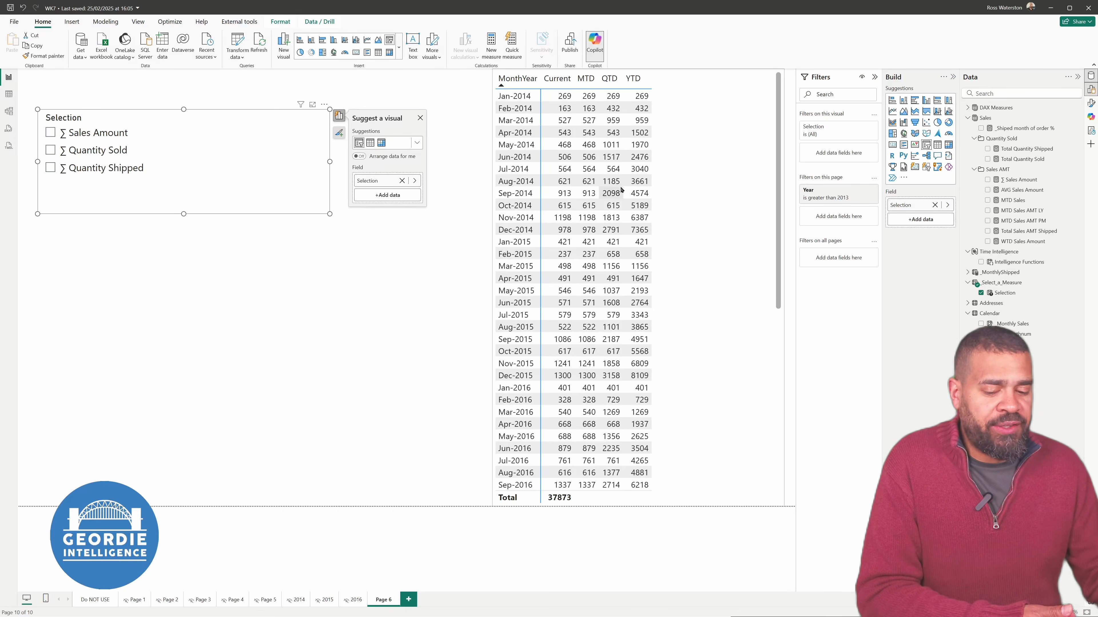
Turn on single select in the Selection slicer's settings and choose ∑ Sales Amount in it
left_click(1092, 105)
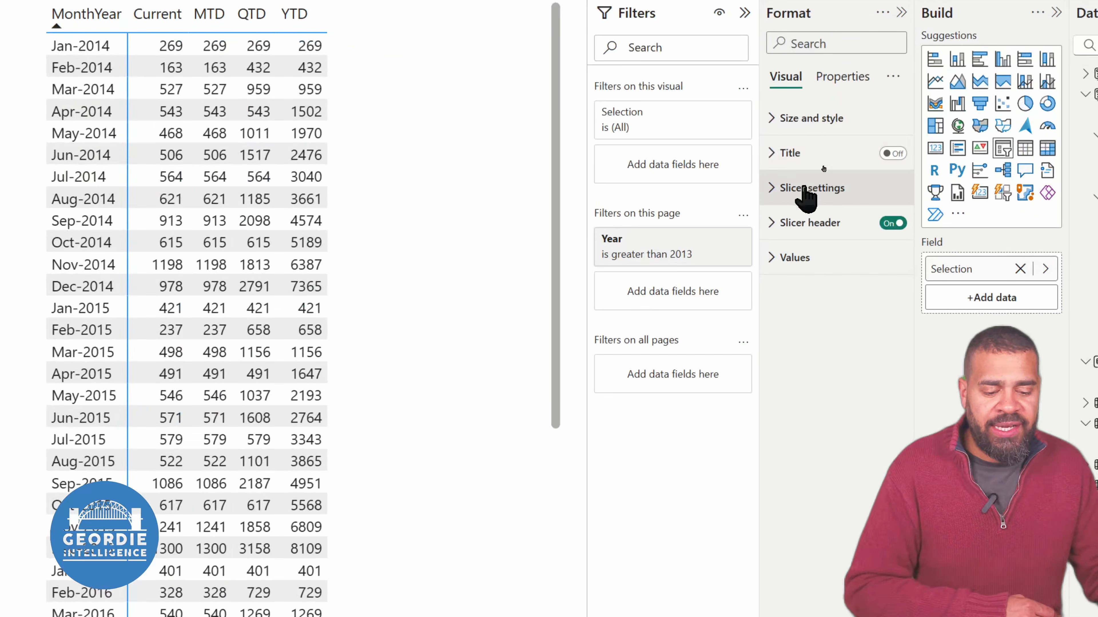
left_click(821, 167)
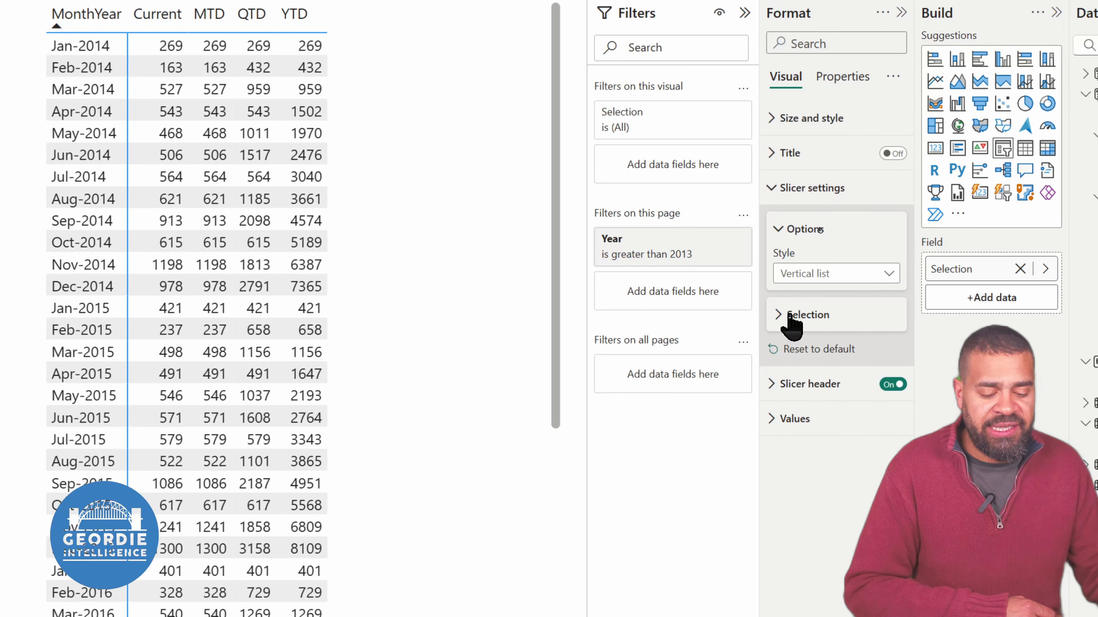
left_click(788, 319)
left_click(888, 339)
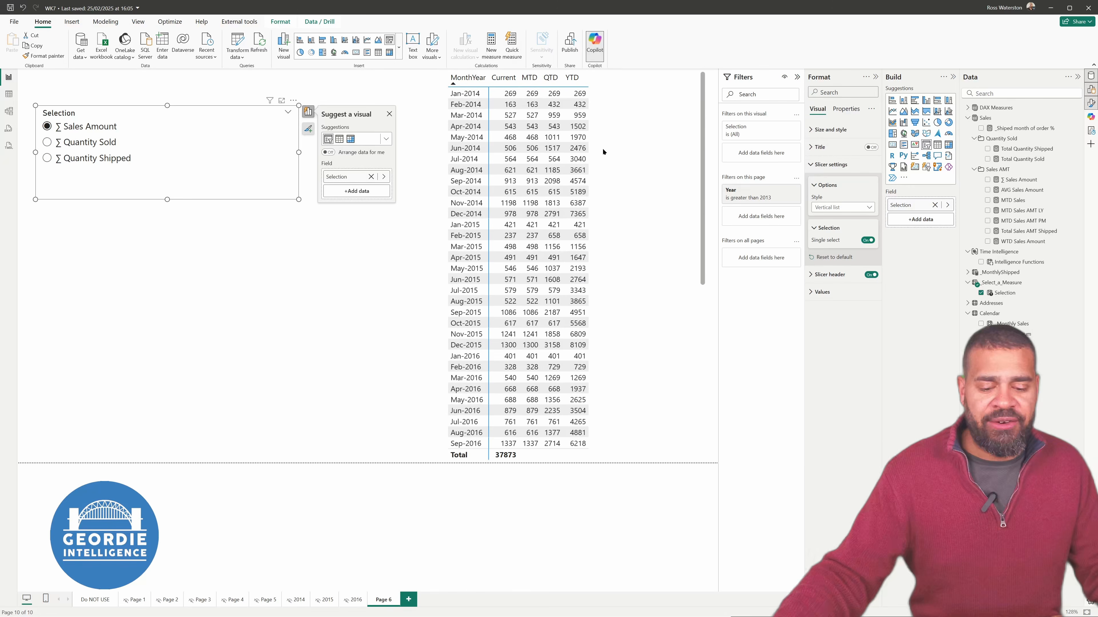
left_click(67, 157)
left_click(74, 130)
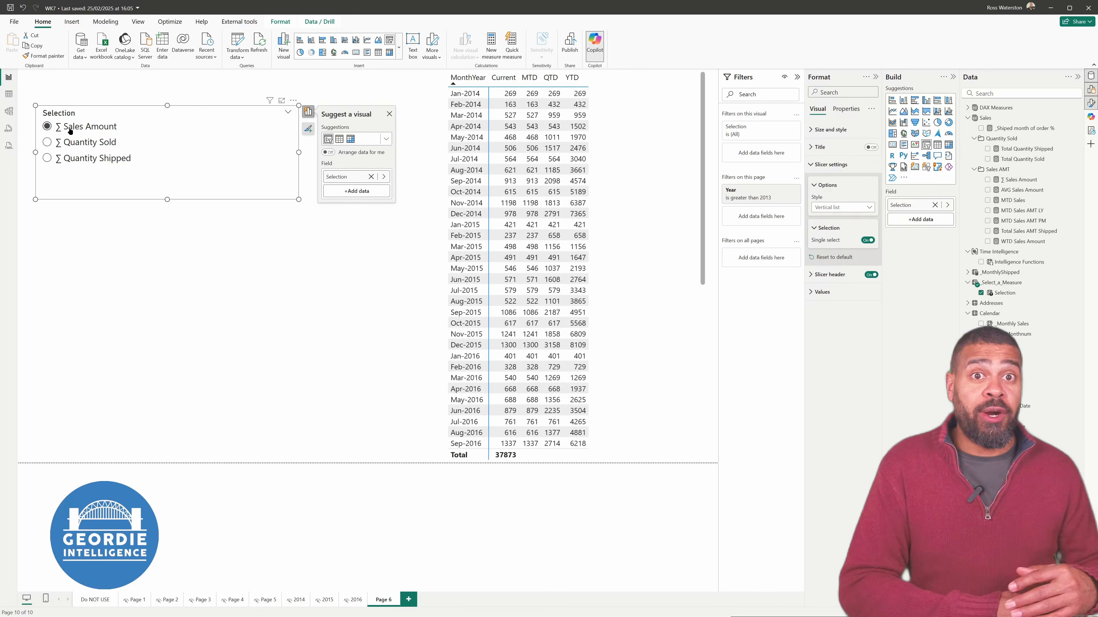
Replace Total Quantity Shipped in the matrix values with the Selection field from _Select_a_Measure
left_click(651, 278)
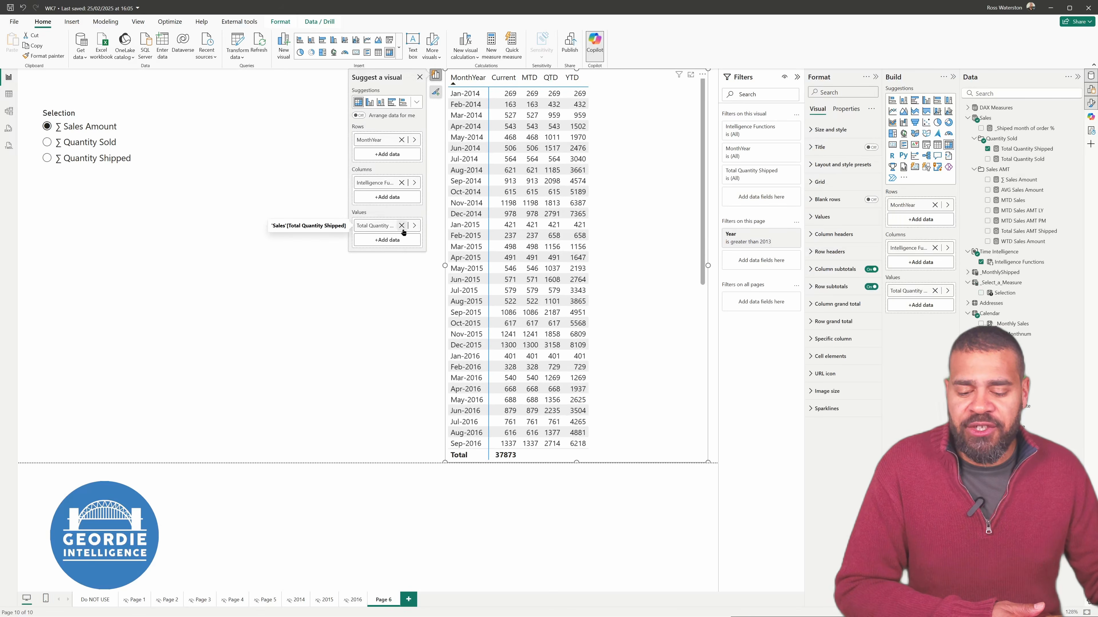
left_click(414, 226)
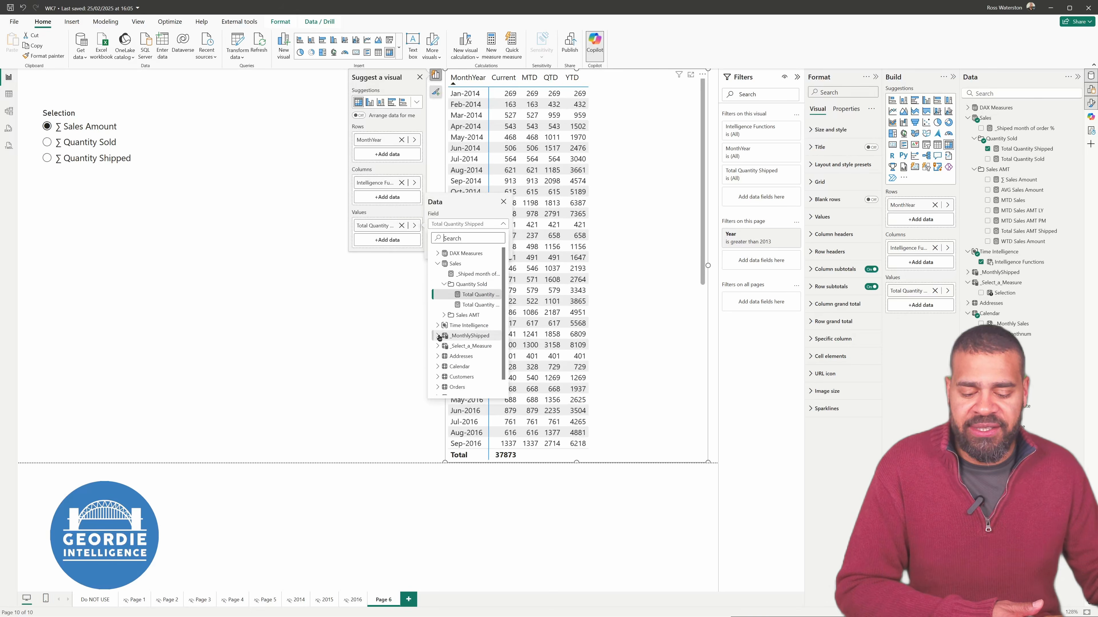
left_click(438, 346)
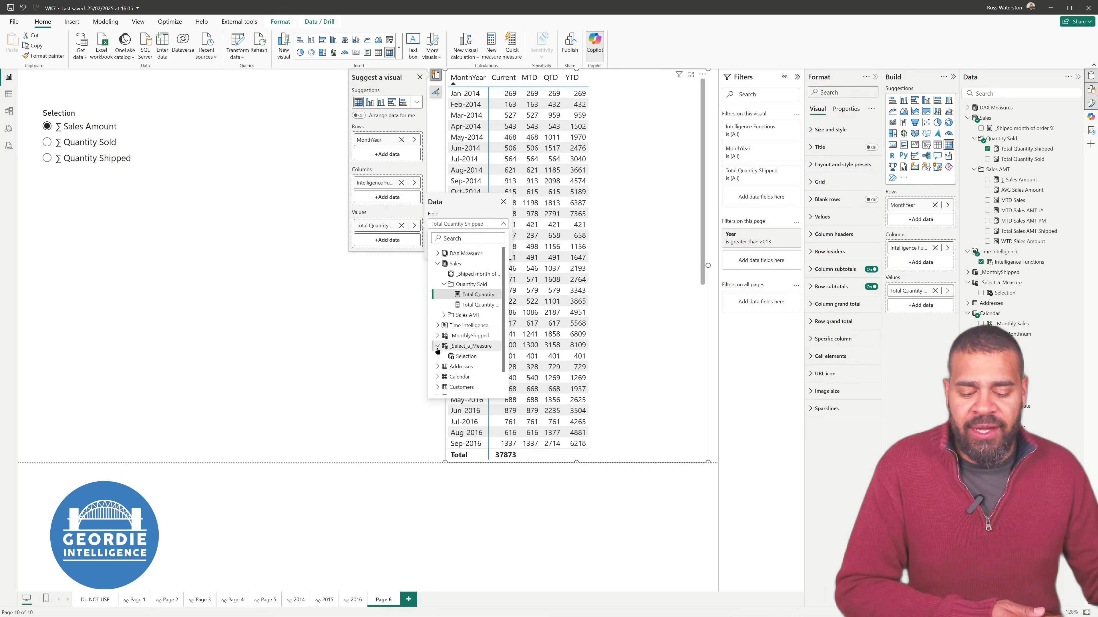
left_click(461, 357)
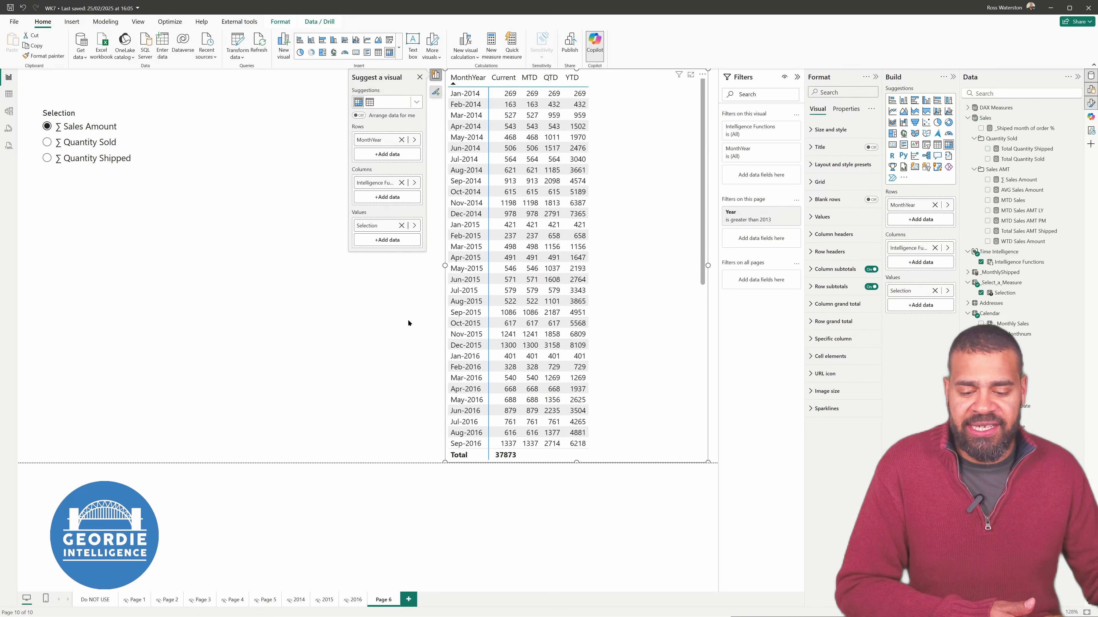
left_click(293, 278)
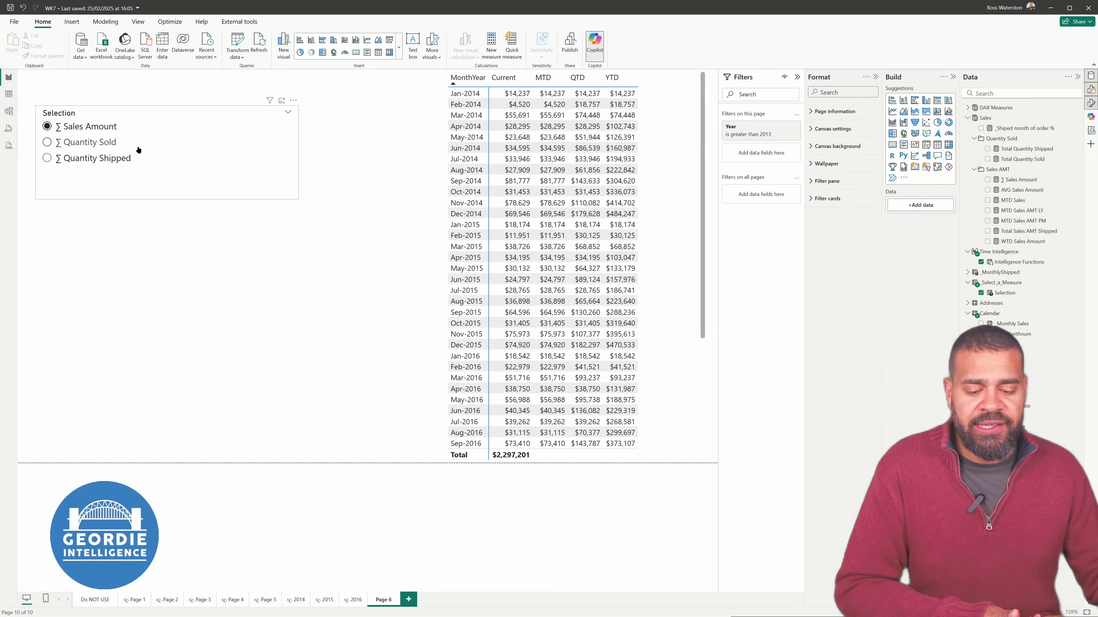
Switch the slicer between the three measures, leave it on ∑ Quantity Sold, and move the slicer slightly lower on the page
left_click(47, 142)
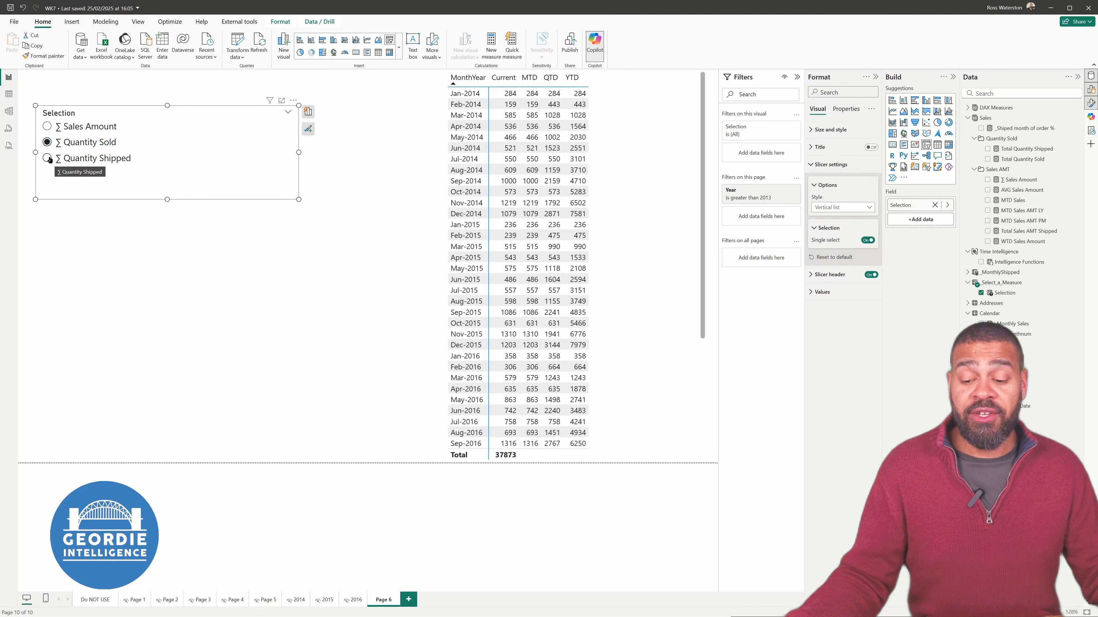
left_click(47, 126)
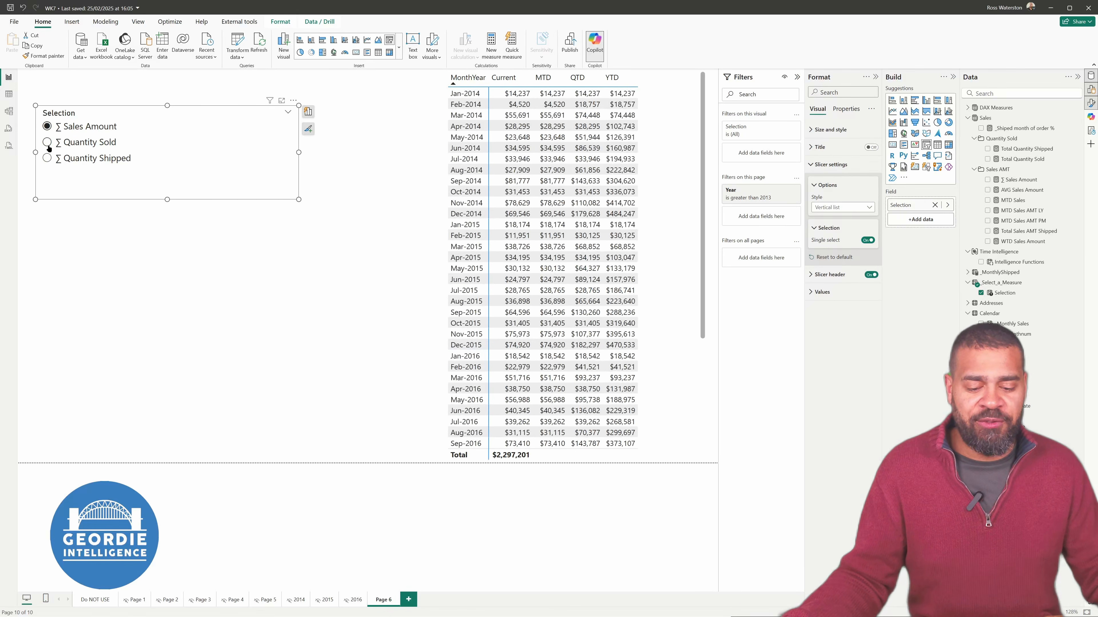
left_click(47, 159)
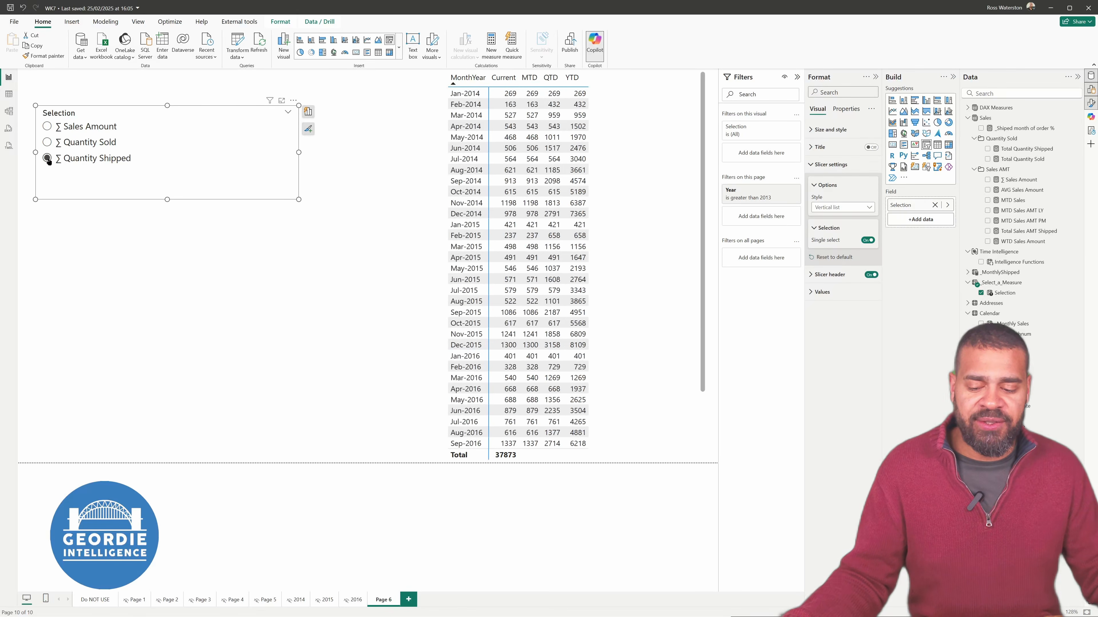
left_click(47, 142)
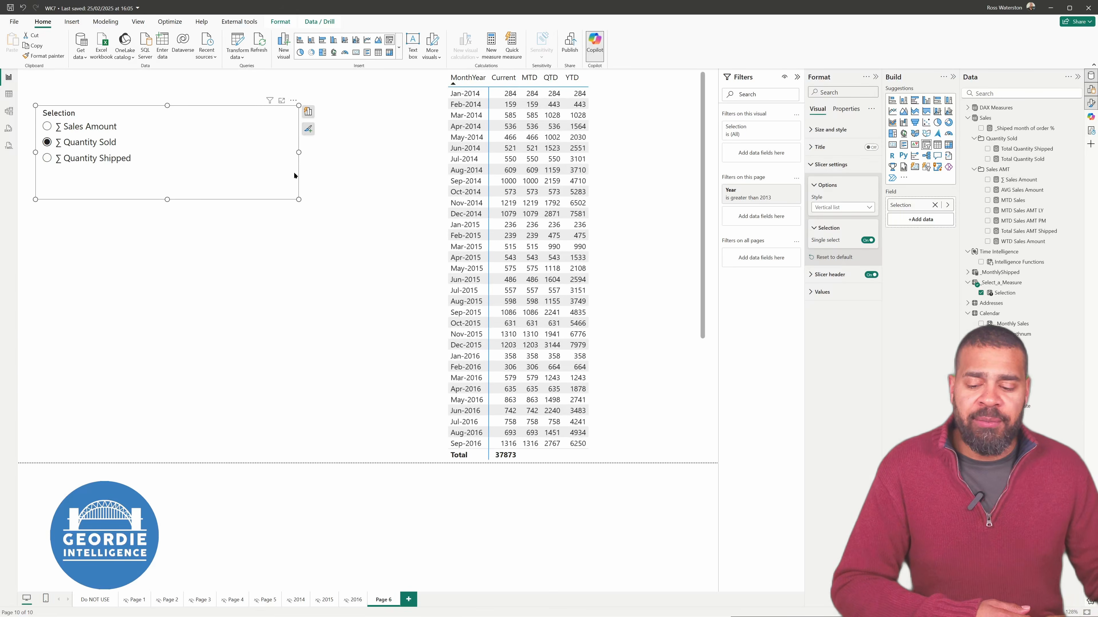
left_click_drag(281, 189, 263, 242)
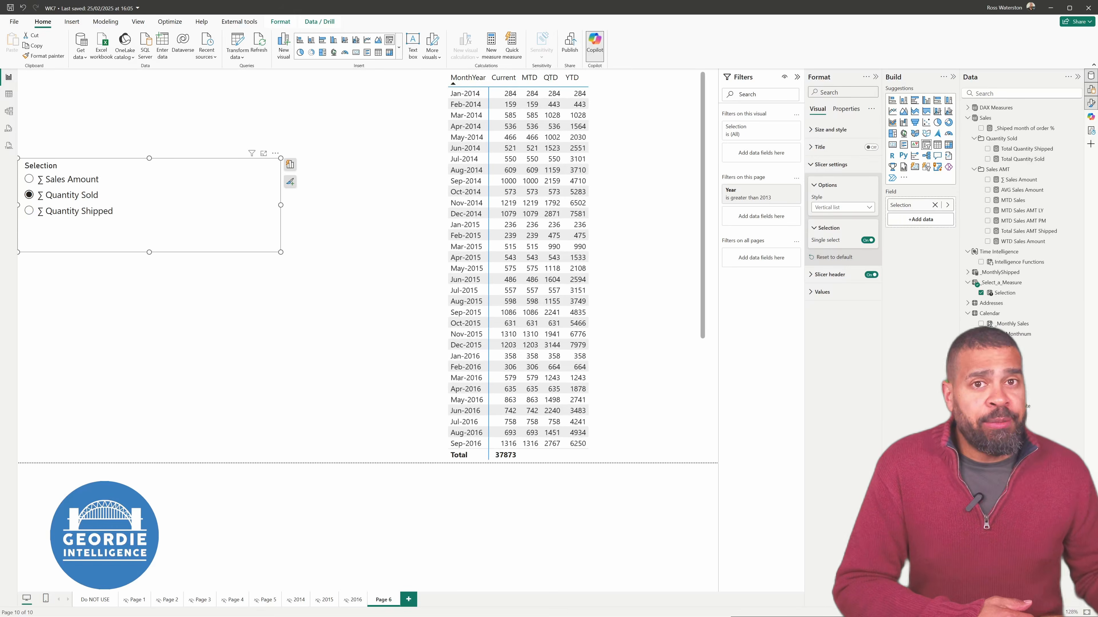
Script the Time Intelligence table in a new TMDL script, examine its calculation item definitions, and close the script
left_click(8, 147)
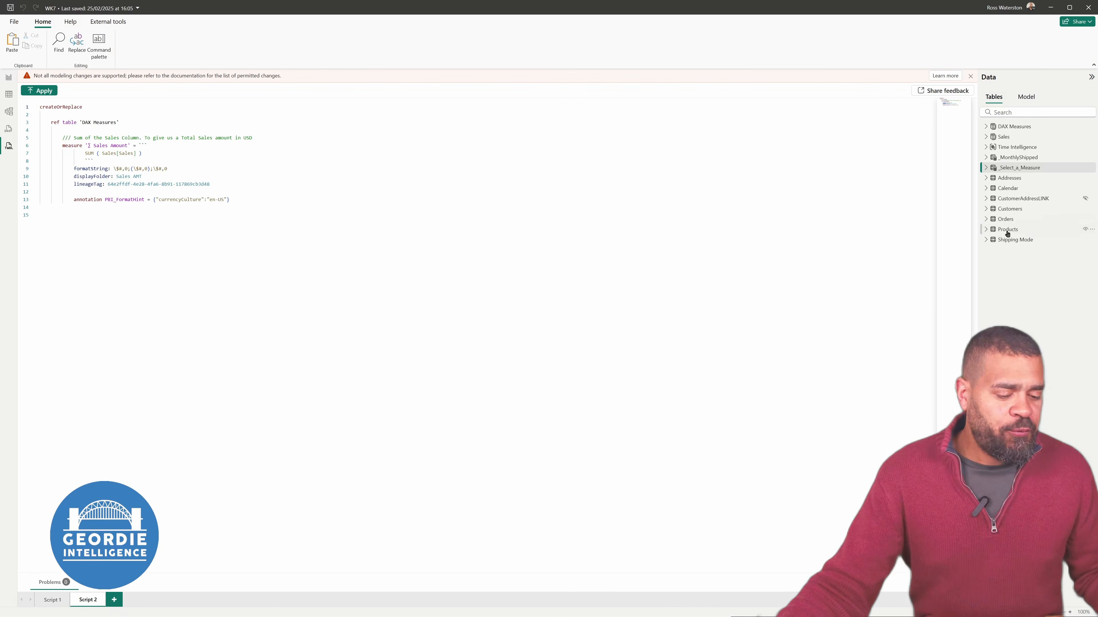
left_click(1017, 166)
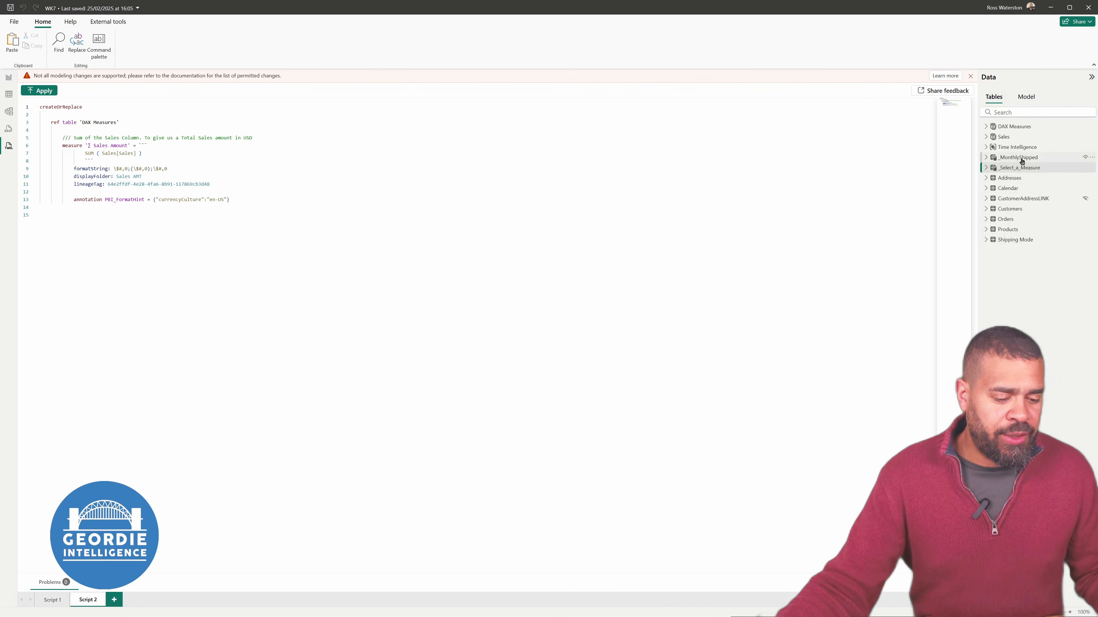
left_click(1008, 150)
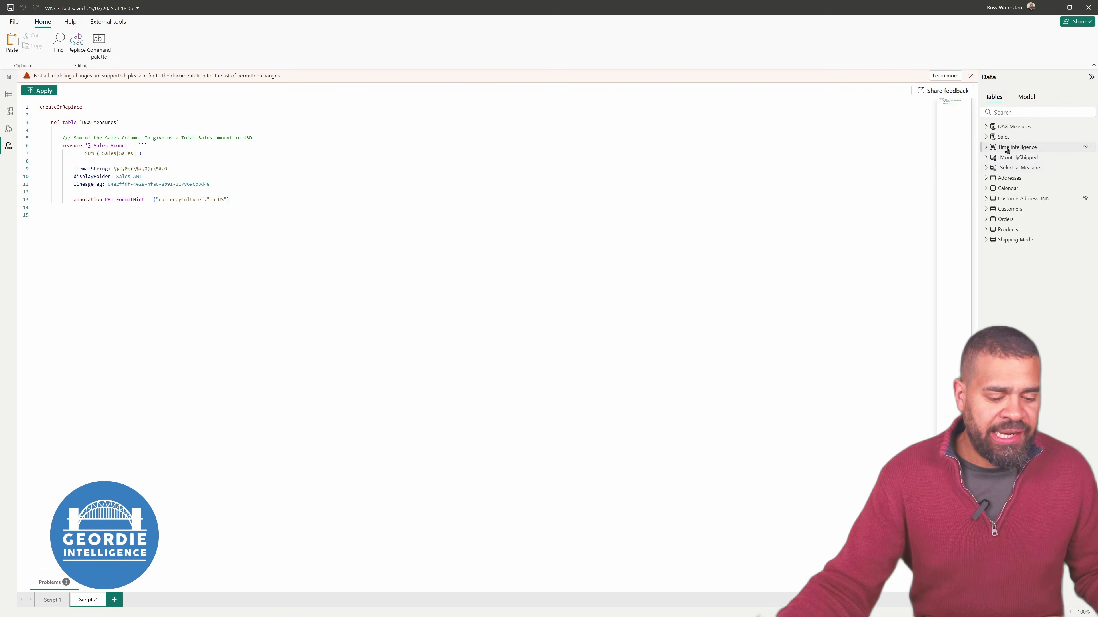
left_click(114, 599)
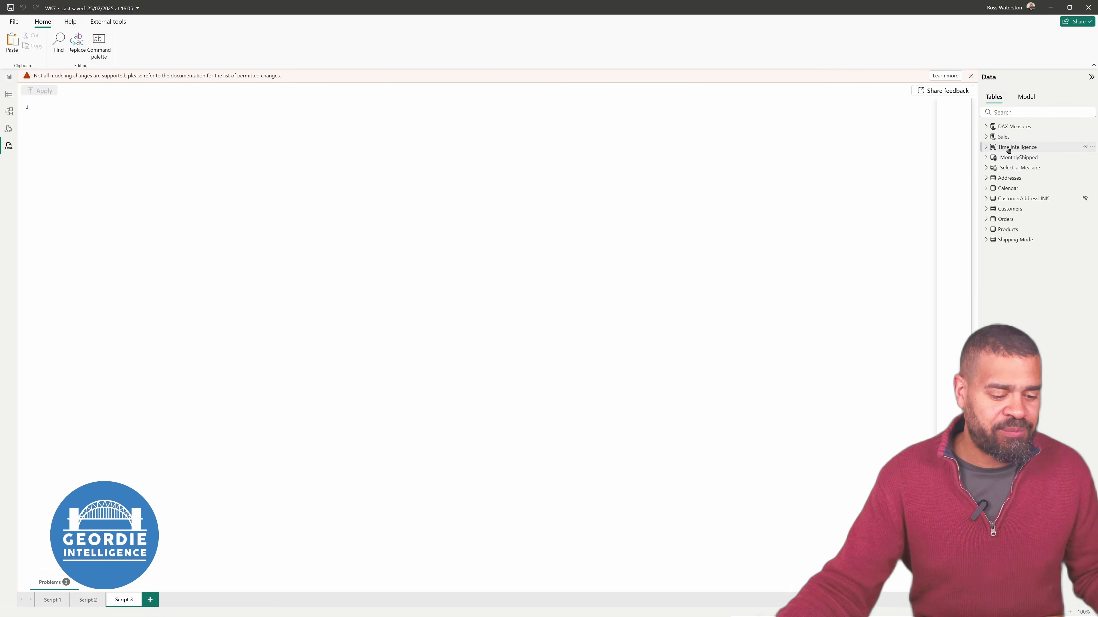
mouse_move(1011, 147)
left_mouse_down()
mouse_move(994, 151)
mouse_move(1006, 153)
left_mouse_up()
left_click_drag(1017, 153, 462, 218)
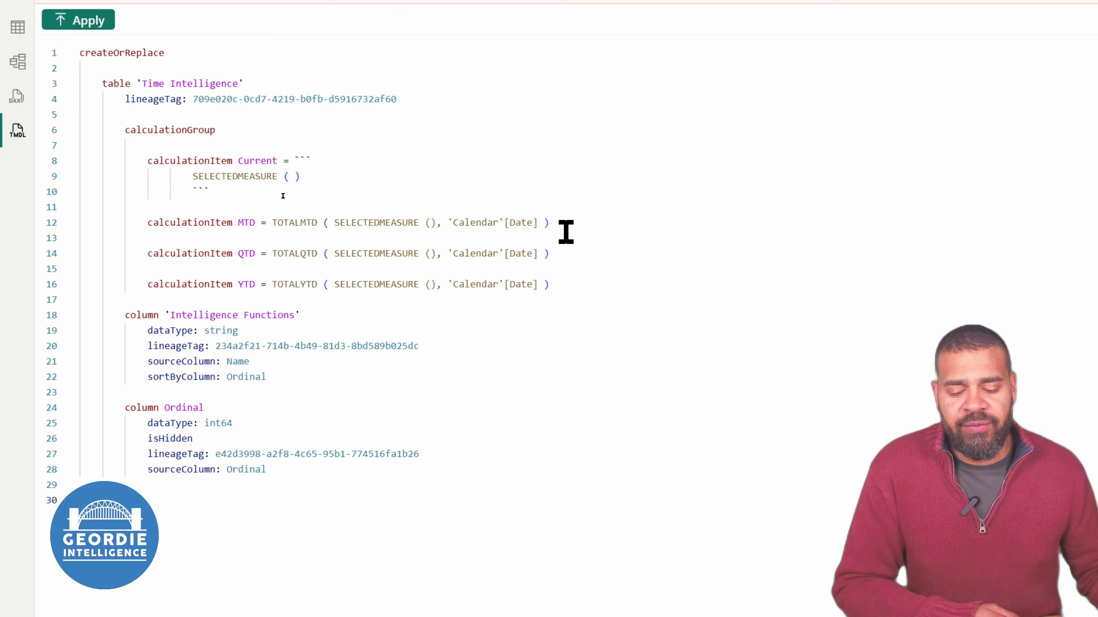
left_click(562, 224)
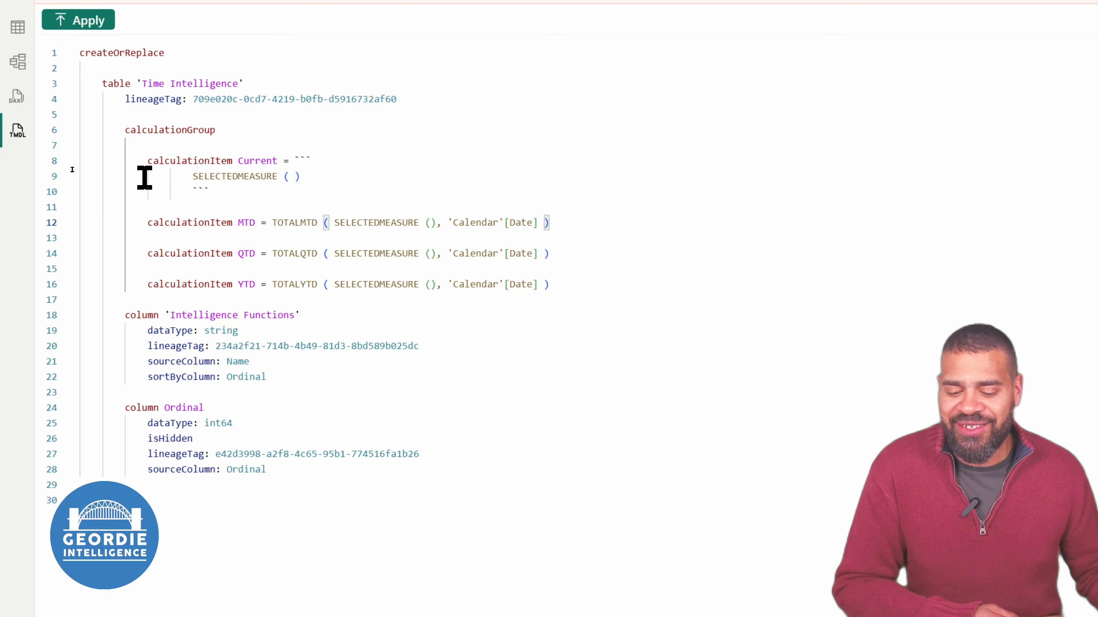
left_click(145, 166)
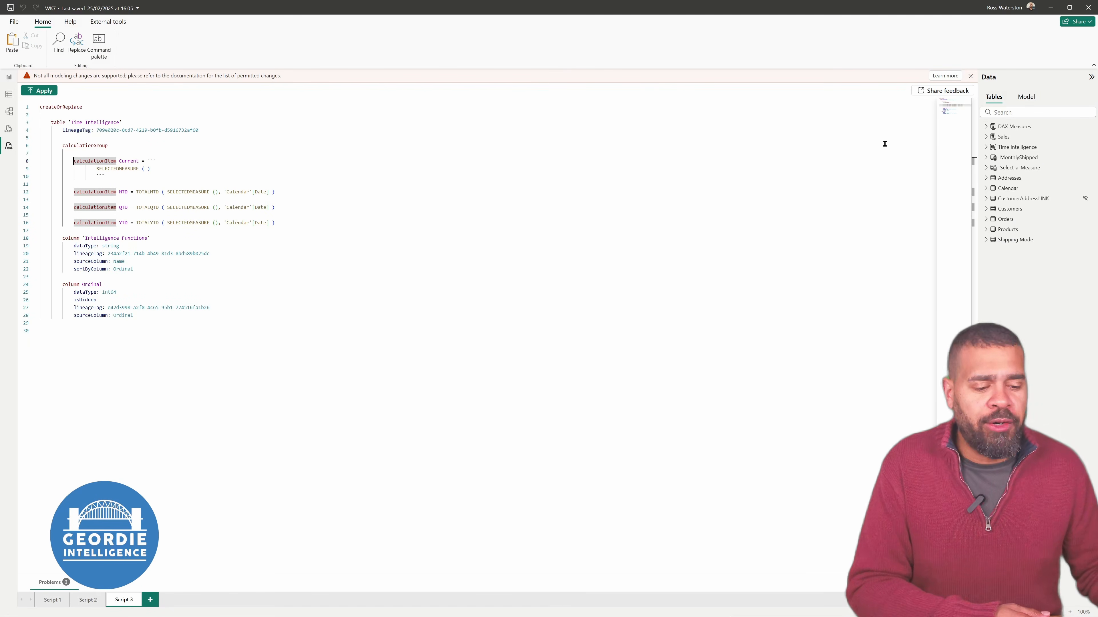
left_click(139, 599)
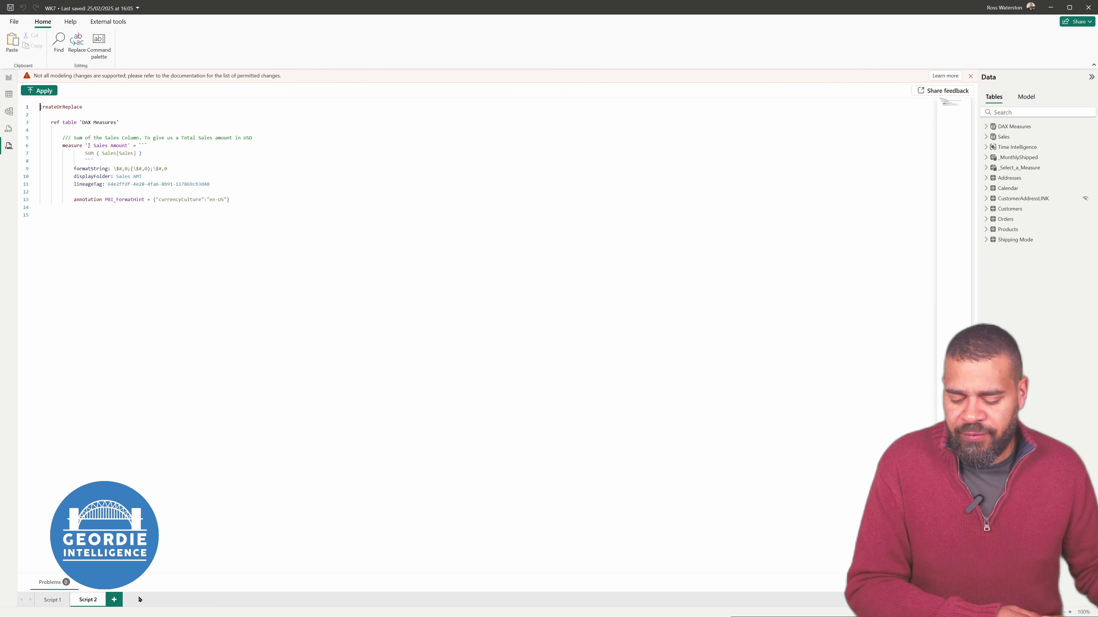
Delete the Time Intelligence calculation group from the model and confirm the deletion
right_click(1022, 147)
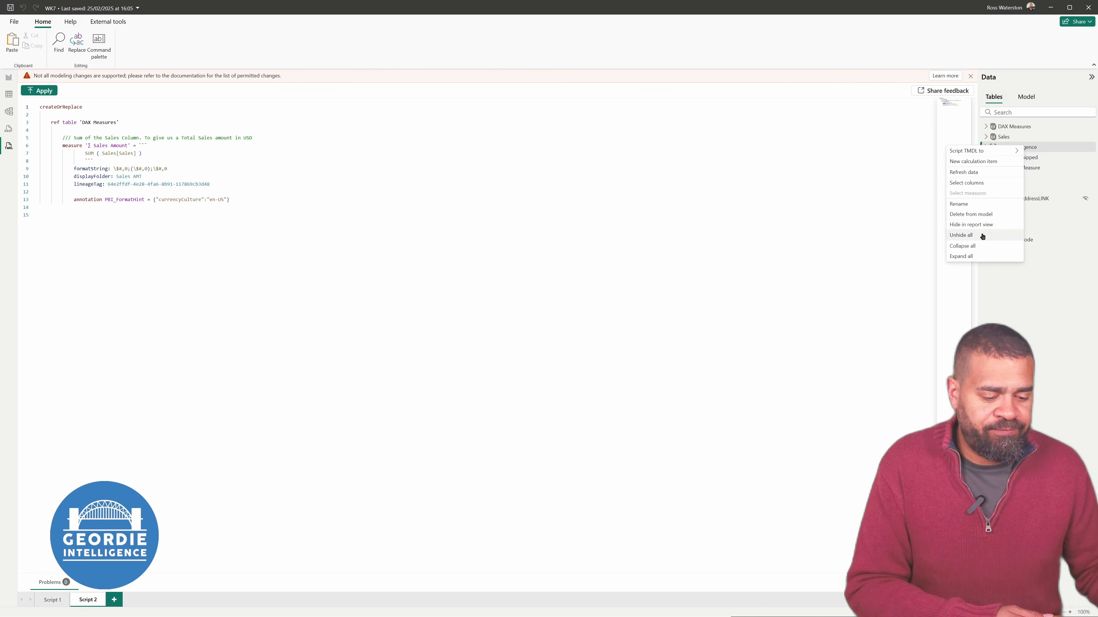
left_click(988, 215)
left_click(597, 333)
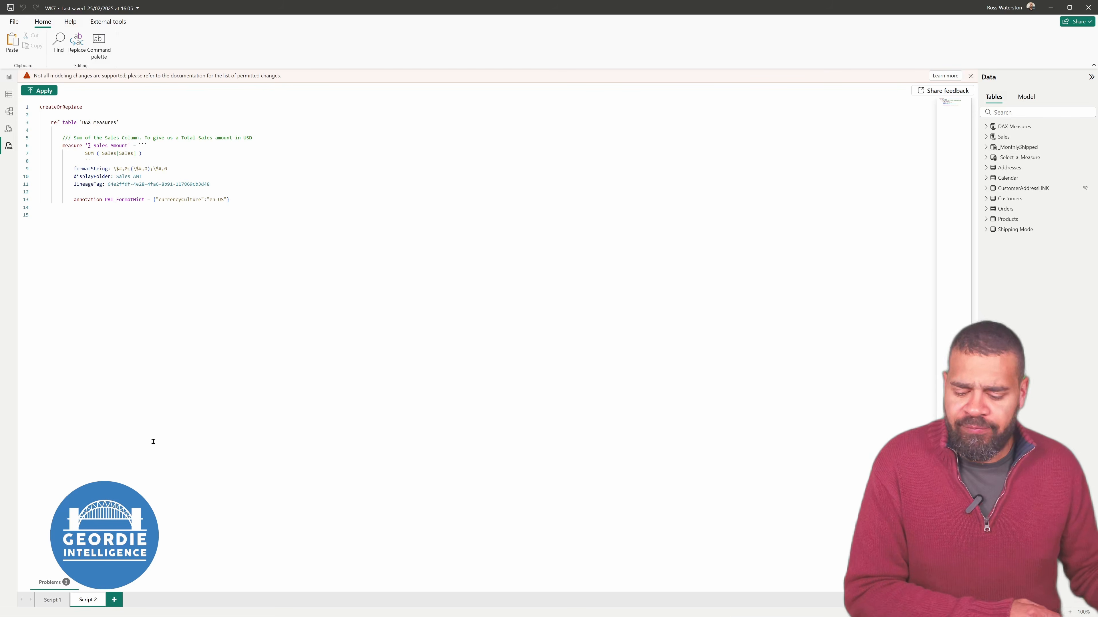
Paste the prepared _Time Intelligence calculation group definition into a new TMDL script, apply it to the model and refresh
left_click(114, 599)
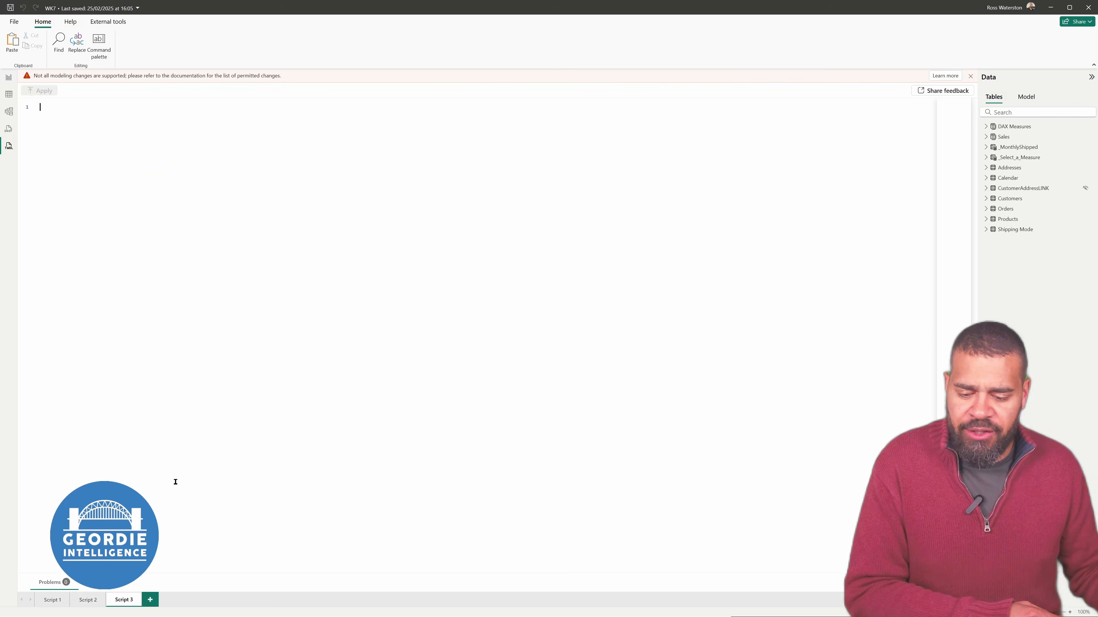
key("ctrl+v")
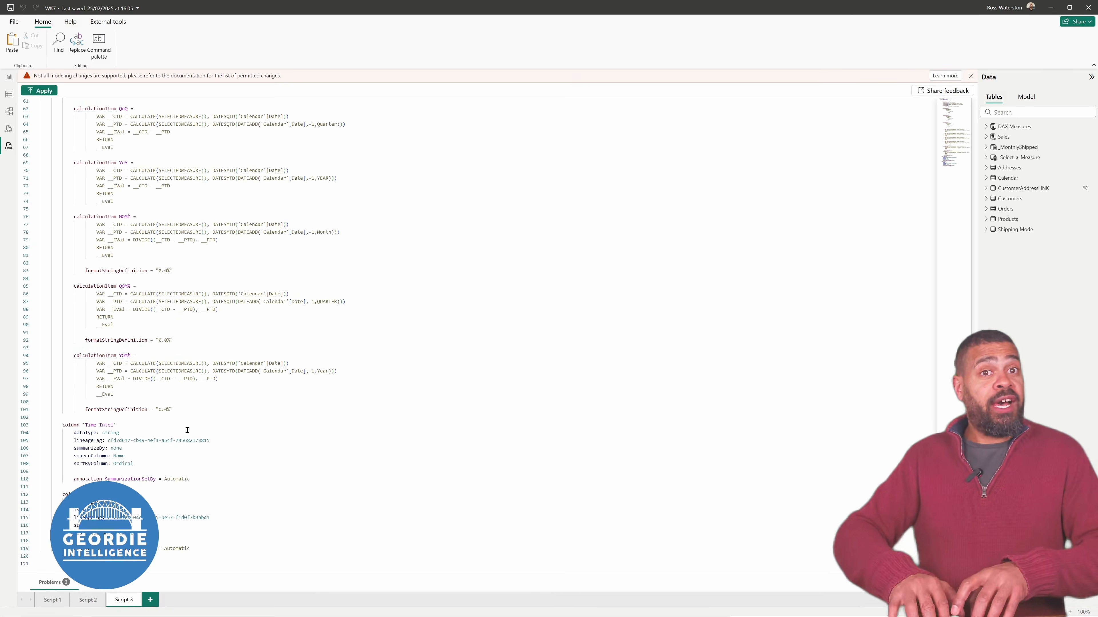
scroll(173, 427, "up", 15)
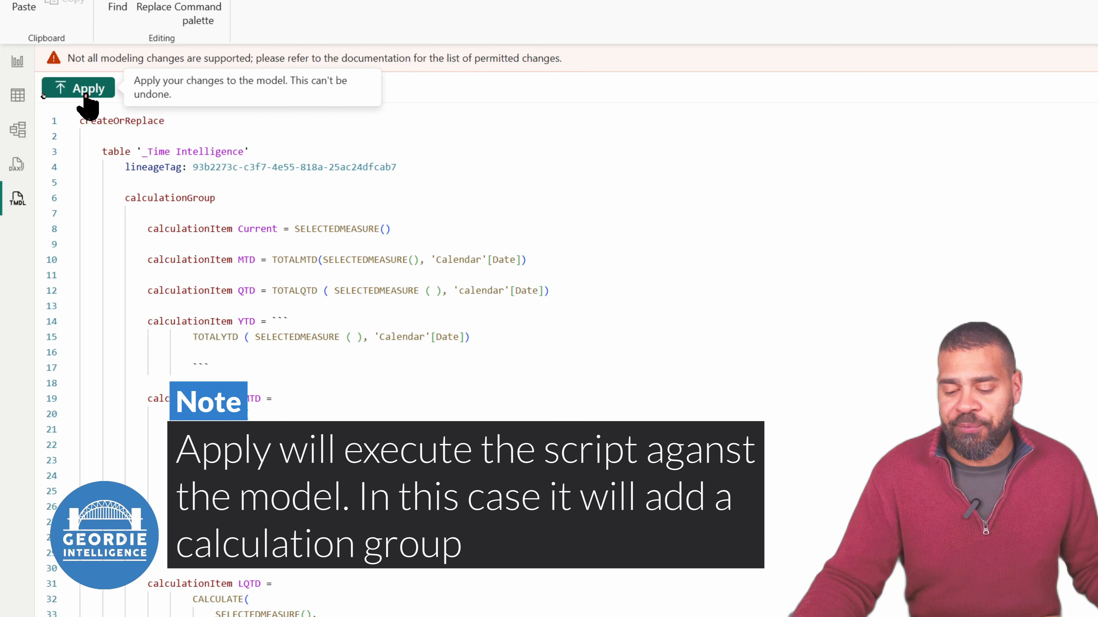
left_click(85, 93)
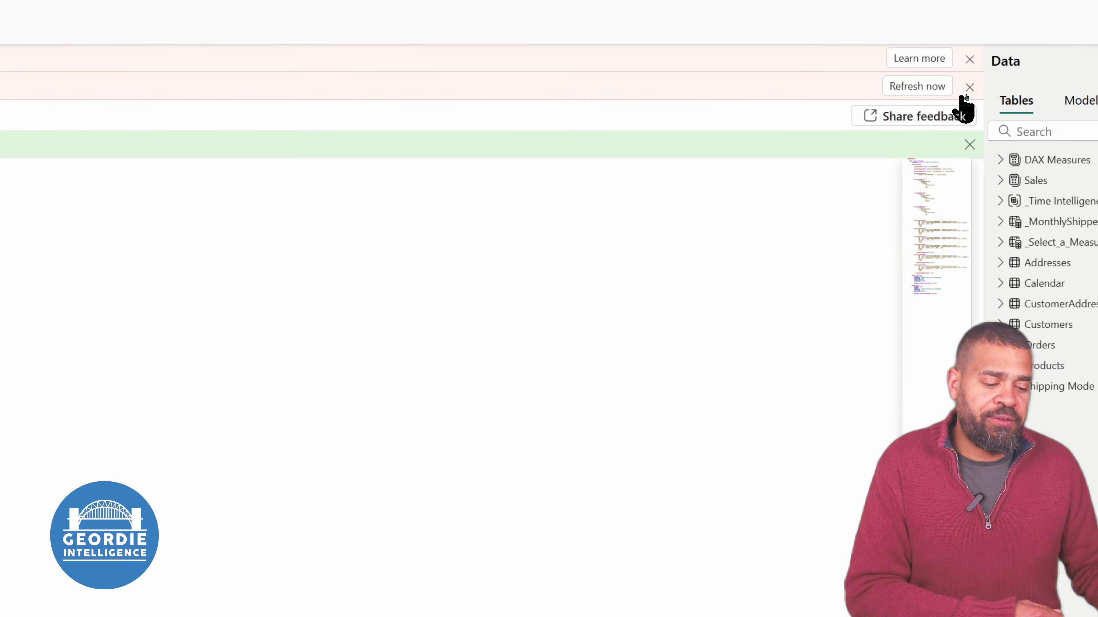
left_click(916, 86)
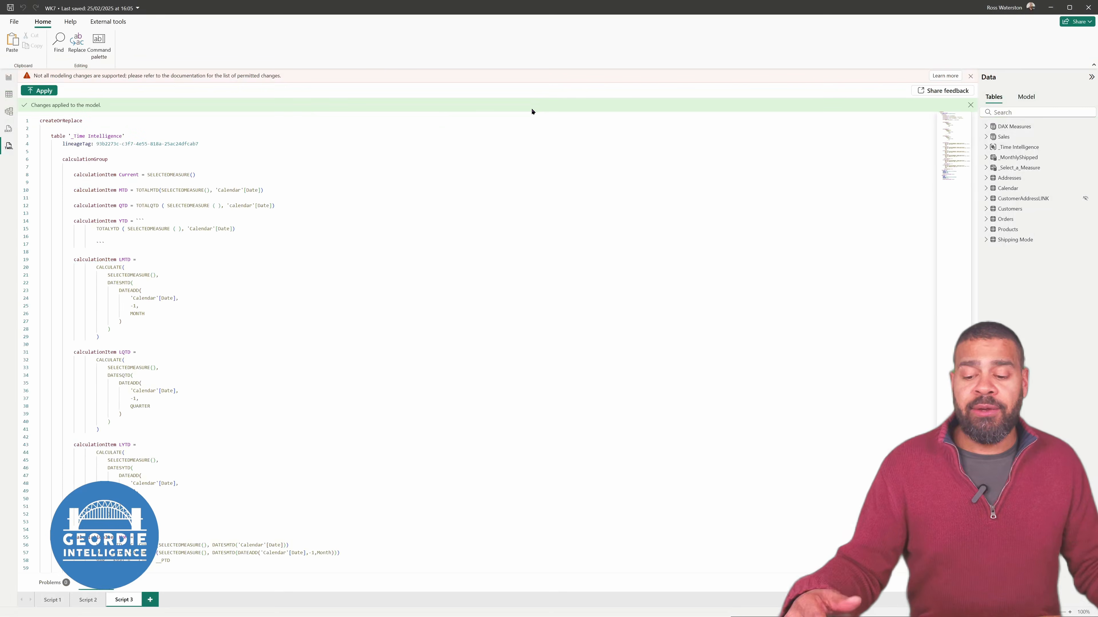
left_click(986, 146)
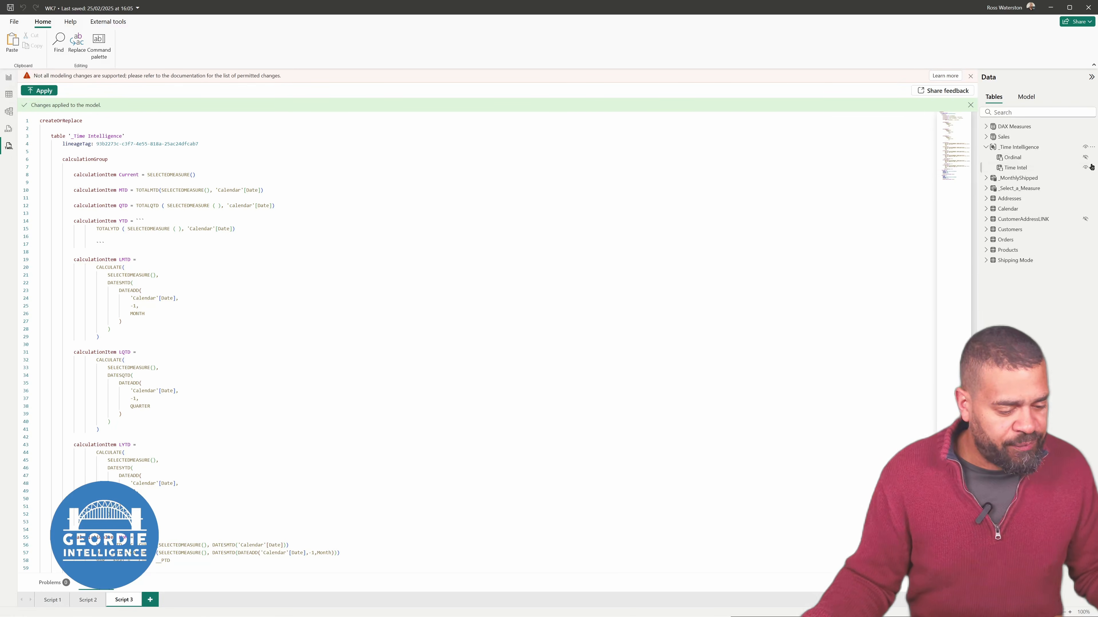
Fix the report matrix by using Time Intel from _Time Intelligence as its columns field, and widen the matrix to fit all columns
left_click(7, 79)
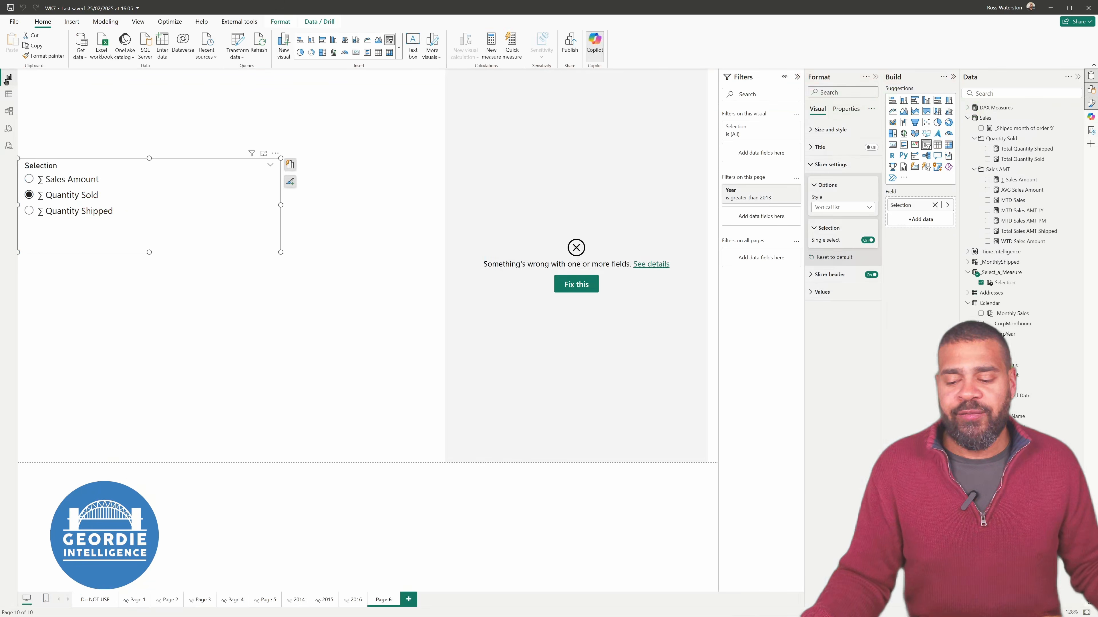
left_click(632, 362)
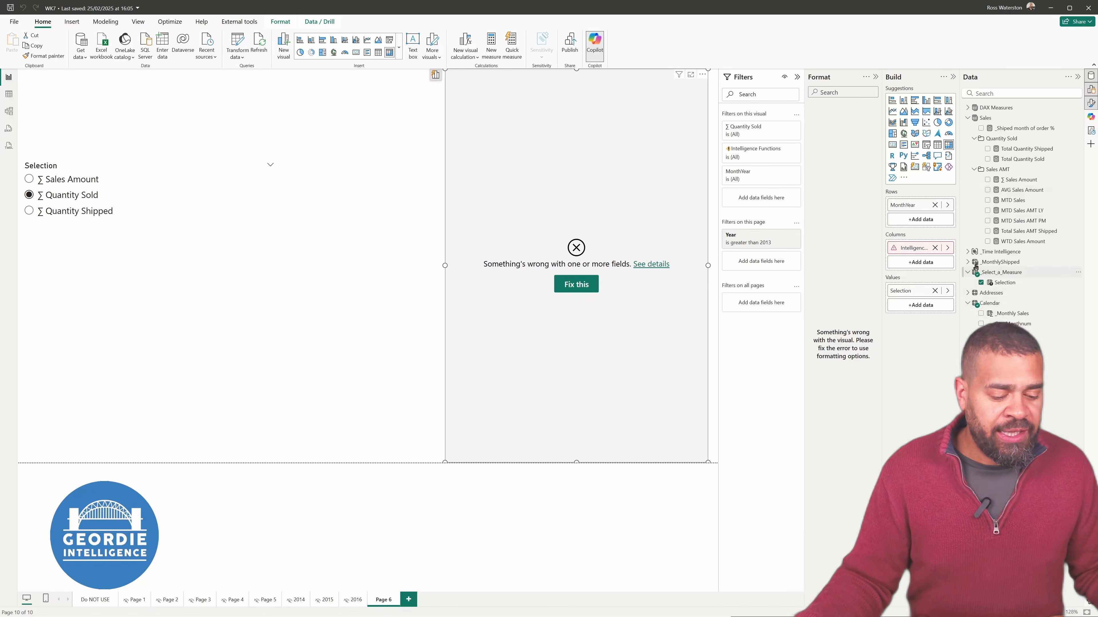
left_click(967, 251)
left_click_drag(988, 265, 929, 253)
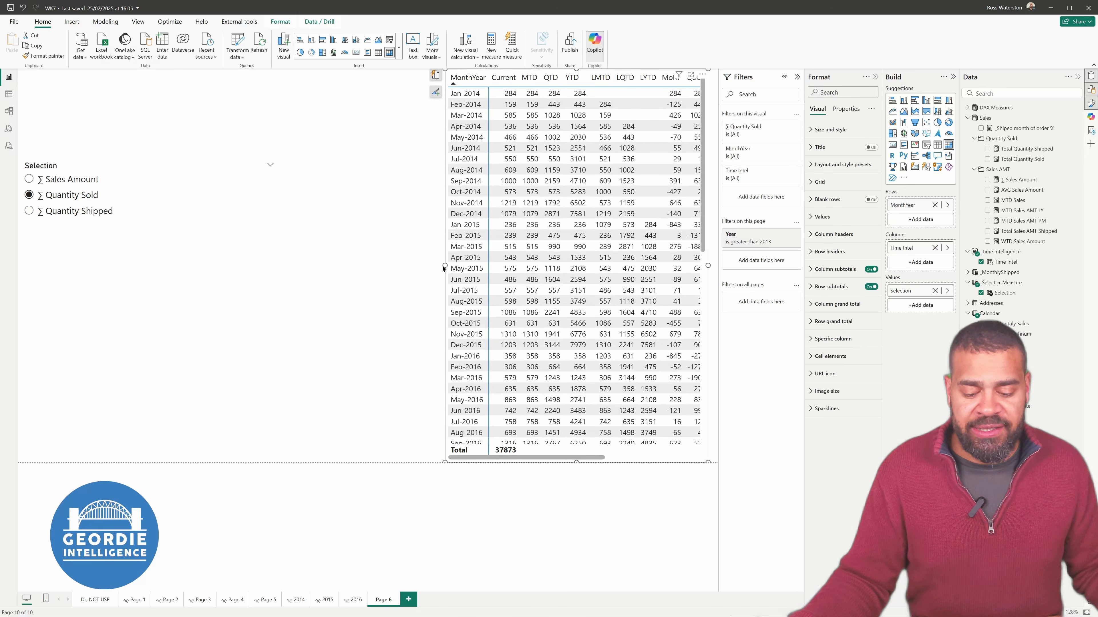
left_click_drag(445, 265, 271, 252)
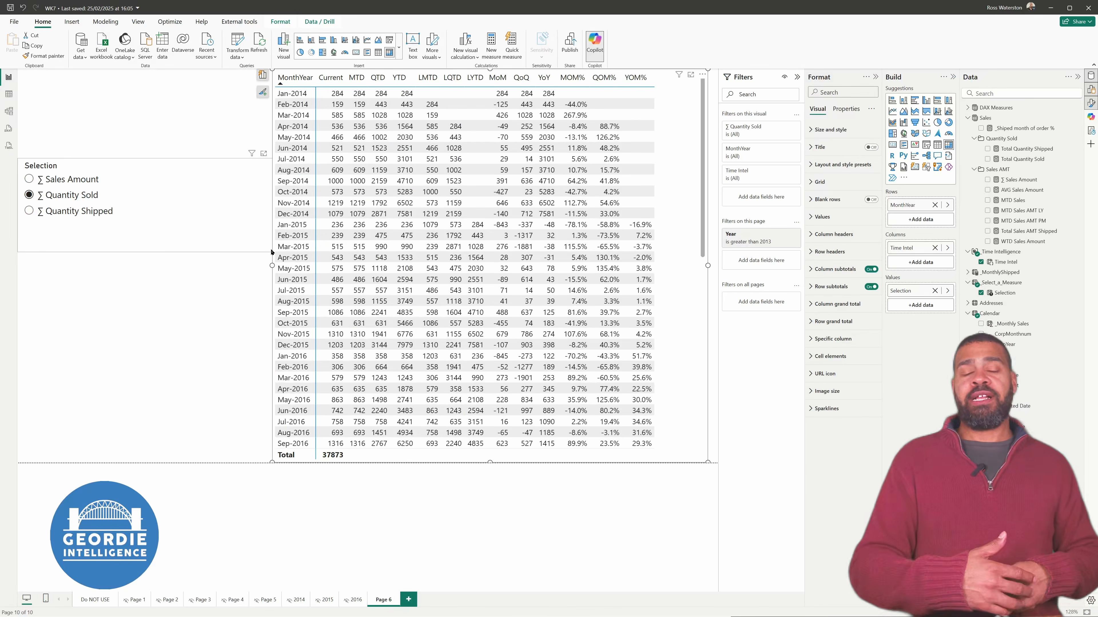